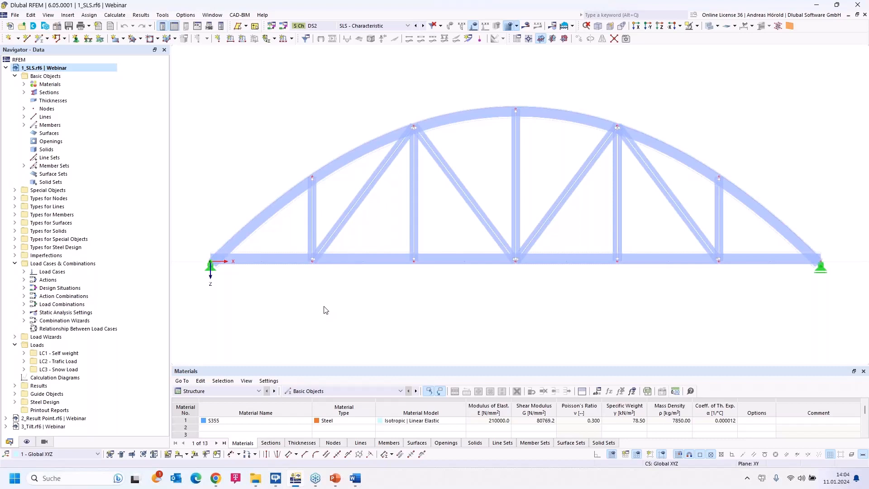
- Show the Steel Design input data table and try to run the design calculation, aborting at the plausibility check
left_click(234, 390)
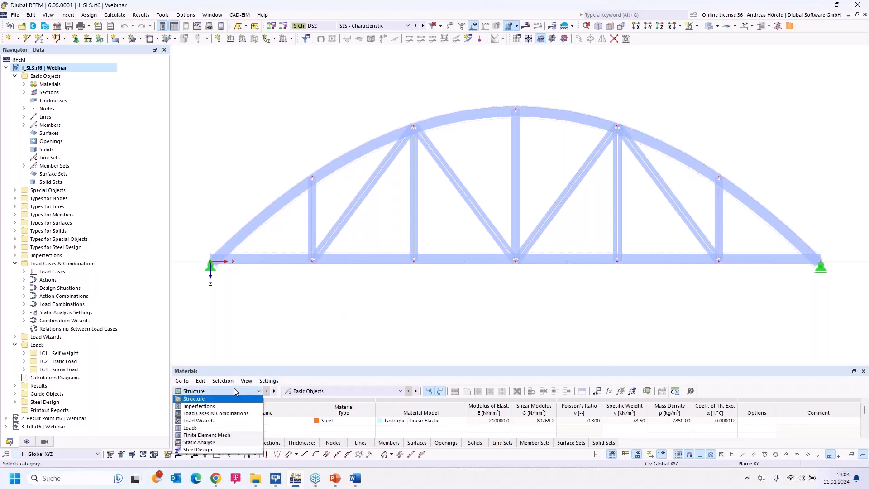
left_click(225, 447)
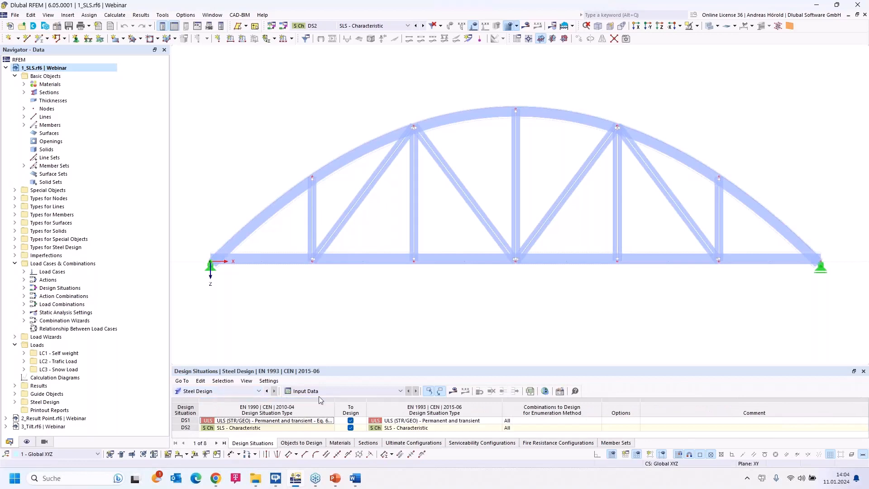
left_click(453, 390)
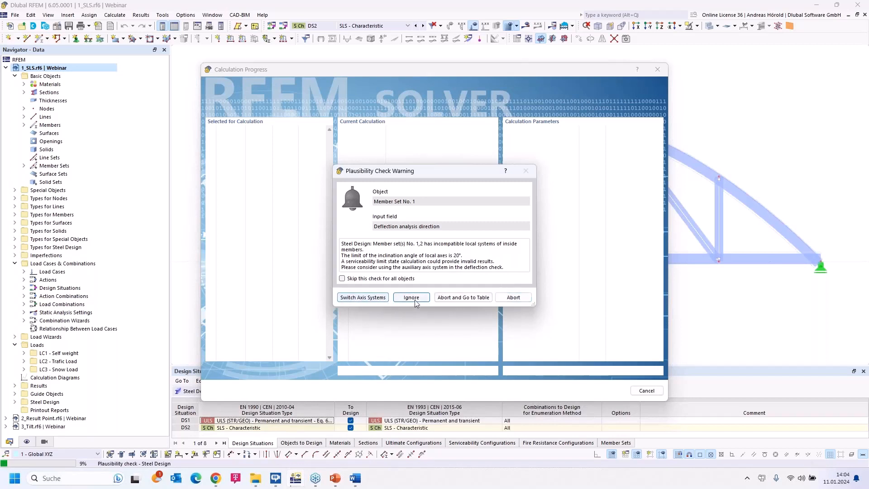
left_click(508, 299)
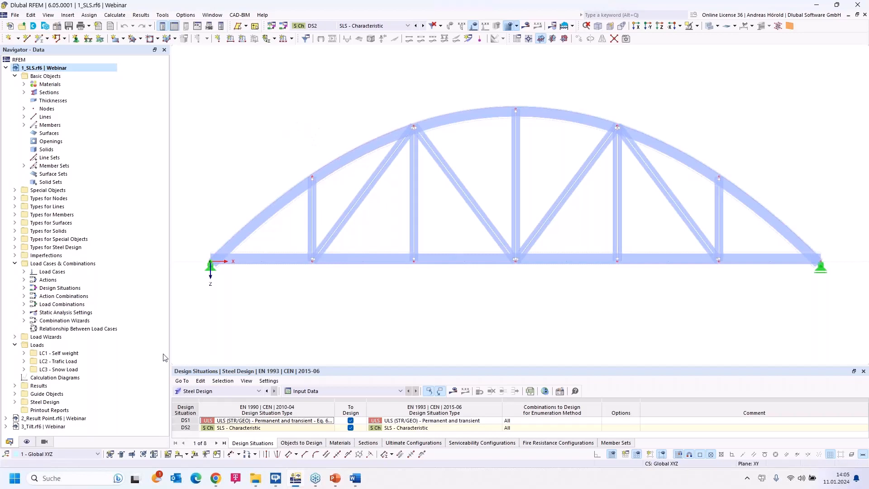
- Display the member axis systems x, y, z on the truss members
left_click(27, 442)
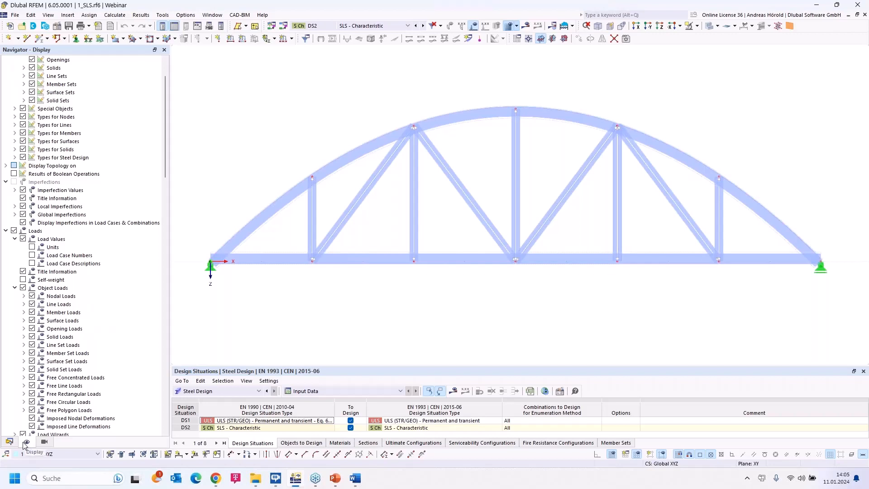
scroll(32, 117, "up", 2)
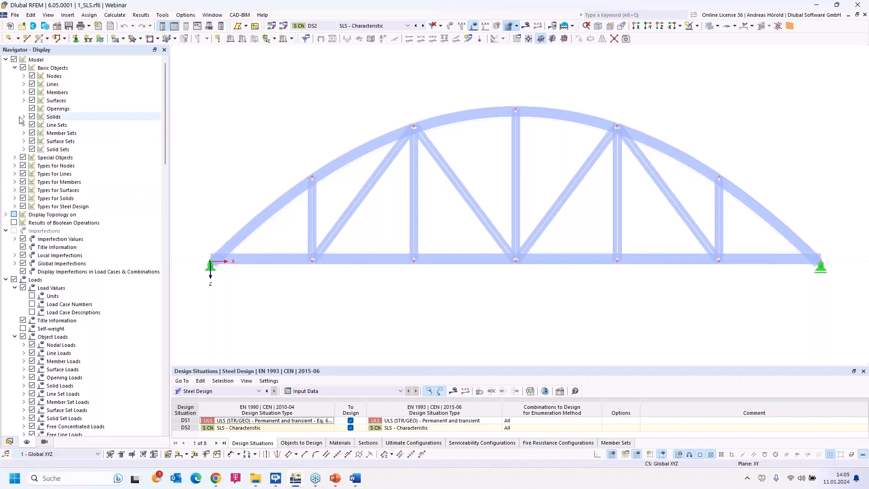
left_click(24, 92)
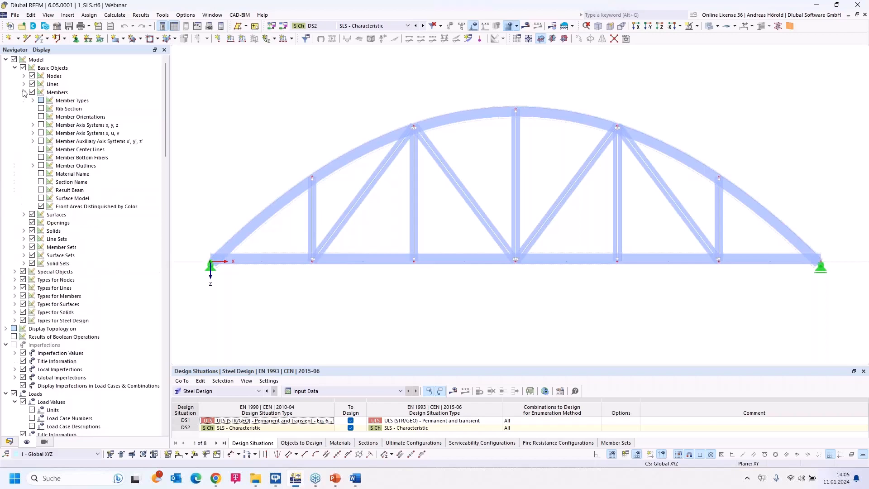
left_click(41, 125)
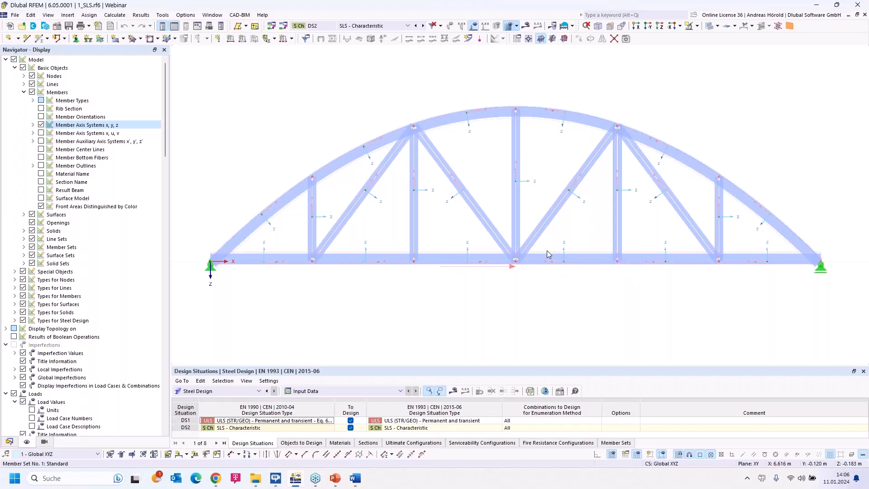
- Set the deflection check direction of the bottom chord member set to Auxiliary local axis z'
left_click(10, 441)
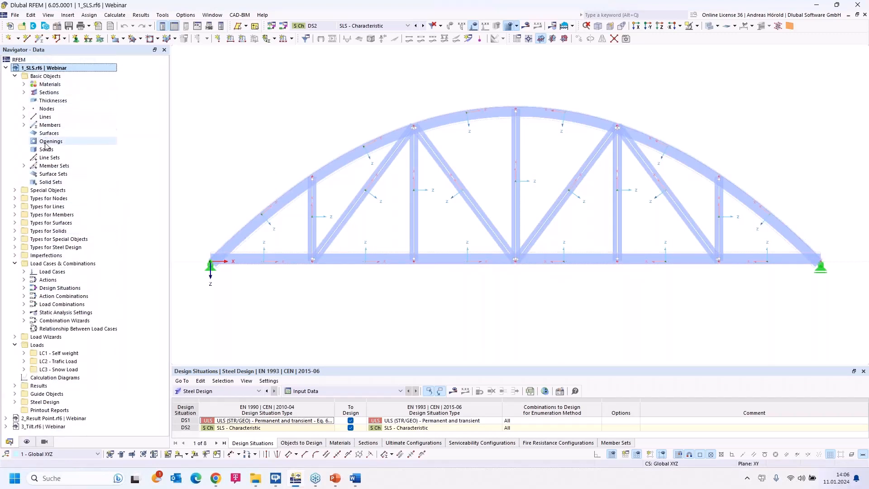
left_click(24, 166)
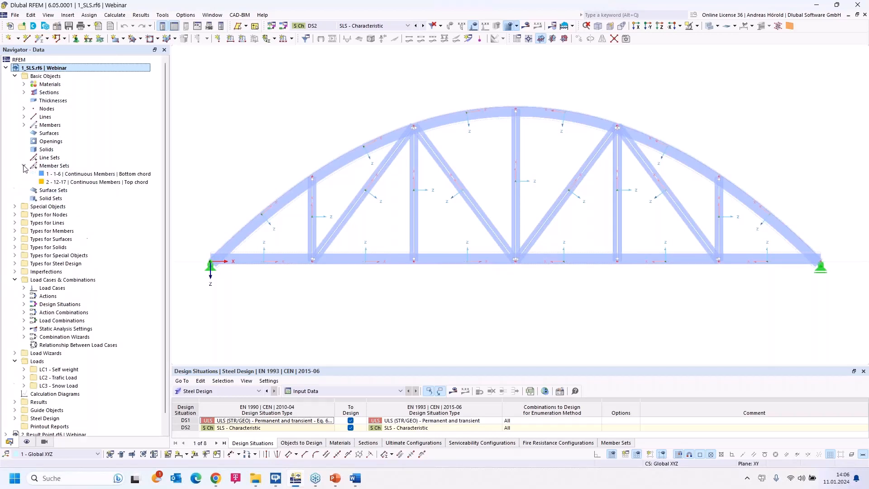
double_click(105, 174)
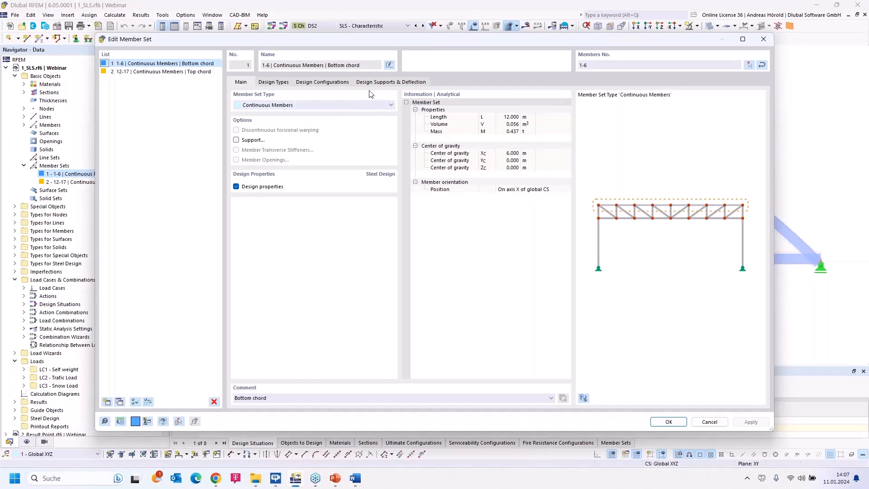
left_click(378, 83)
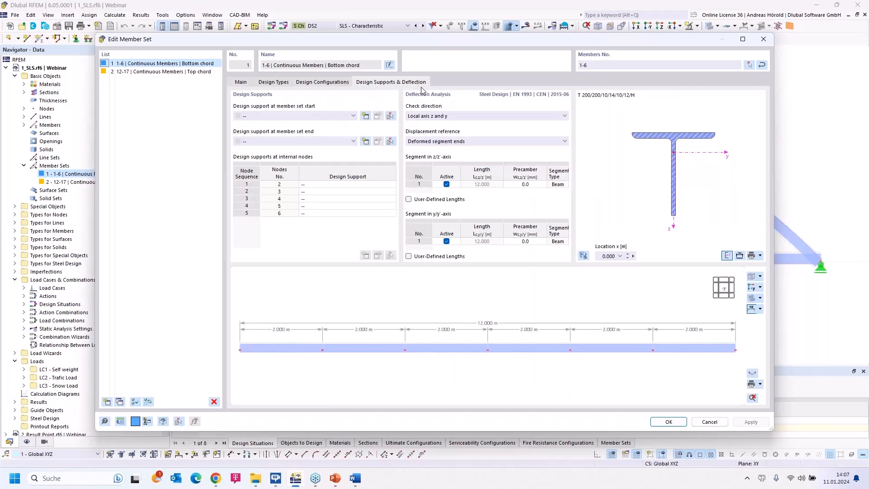
left_click(565, 117)
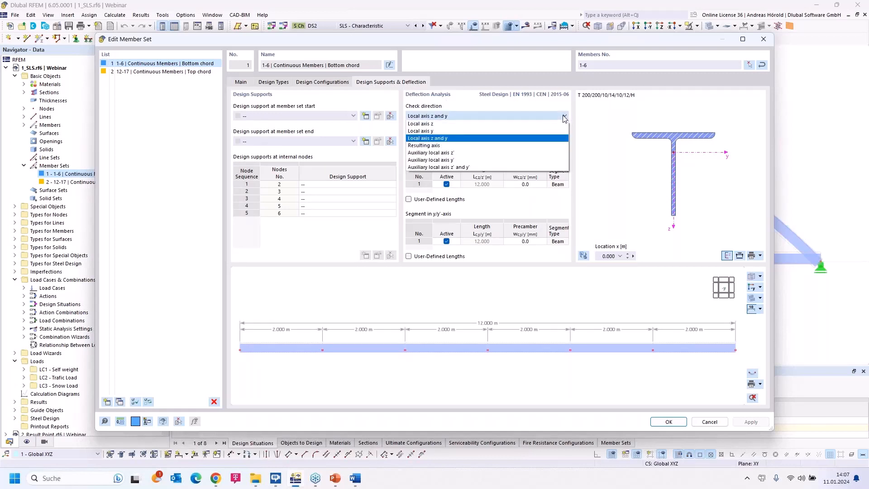
left_click(473, 156)
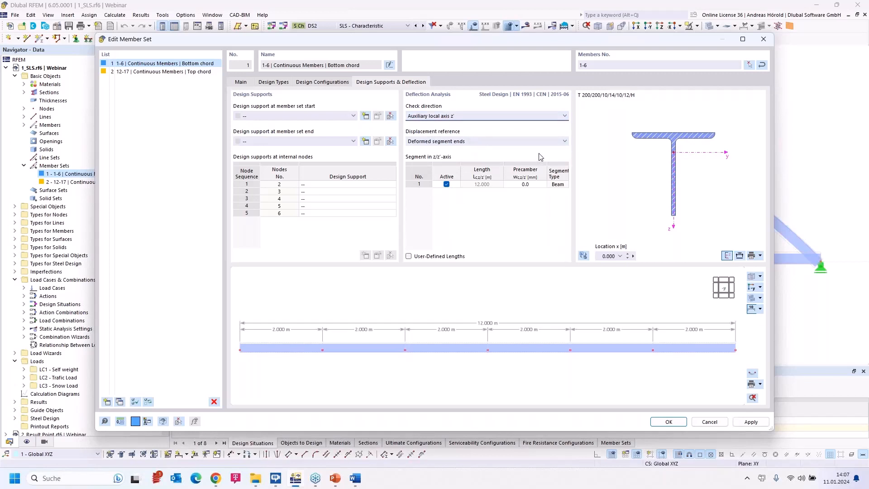
left_click(524, 117)
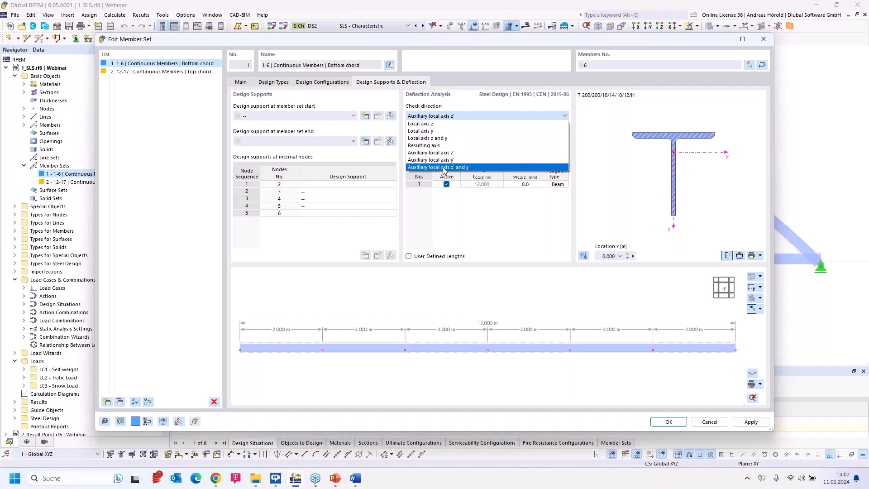
left_click(466, 156)
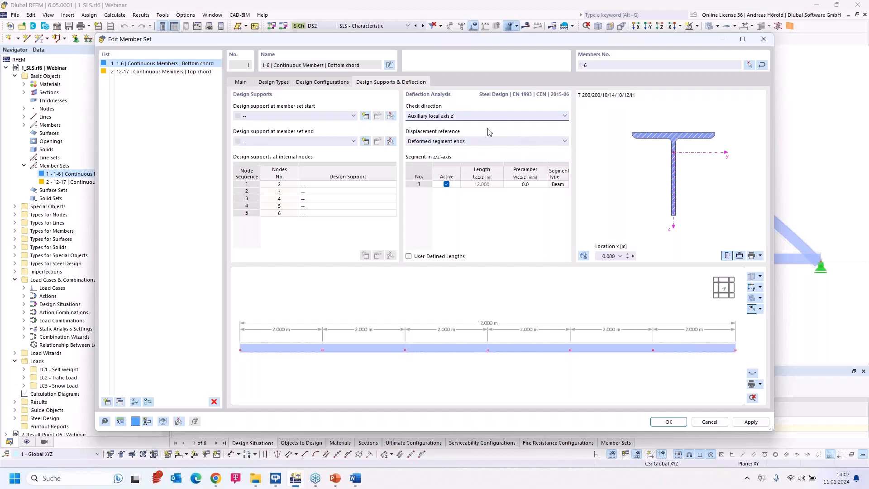
- Set the deflection check direction to Auxiliary local axis z' for the bottom and top chord member sets together, and accept the changes
left_click(175, 72)
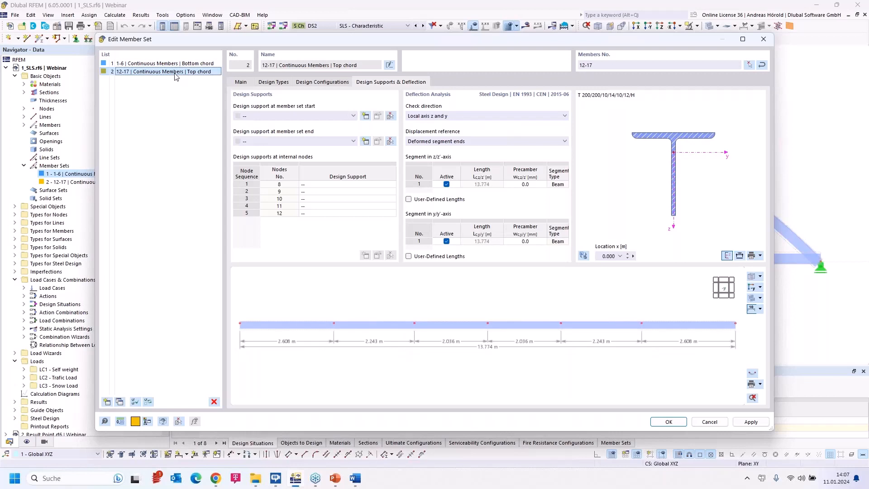
left_click(172, 64)
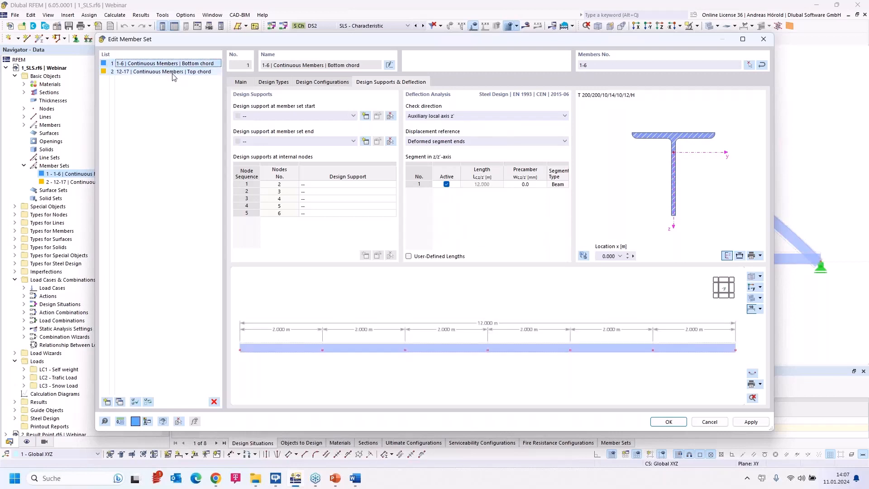
left_click(173, 72, "ctrl")
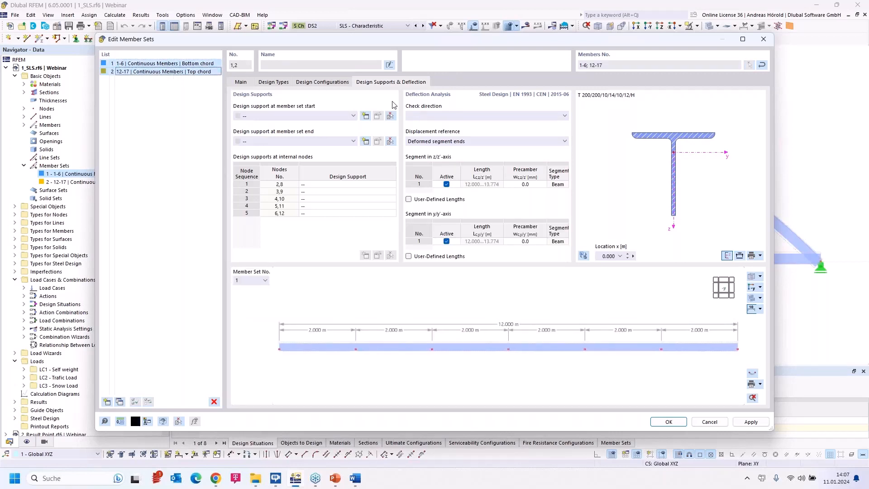
left_click(501, 116)
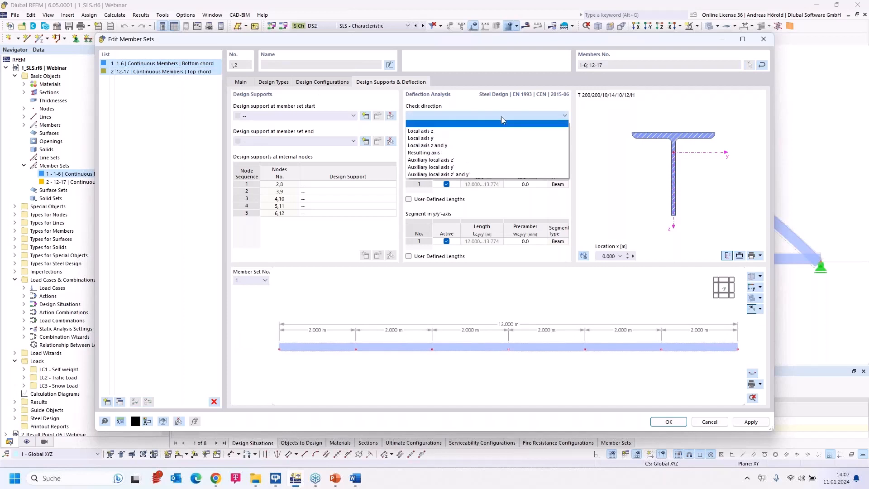
left_click(474, 160)
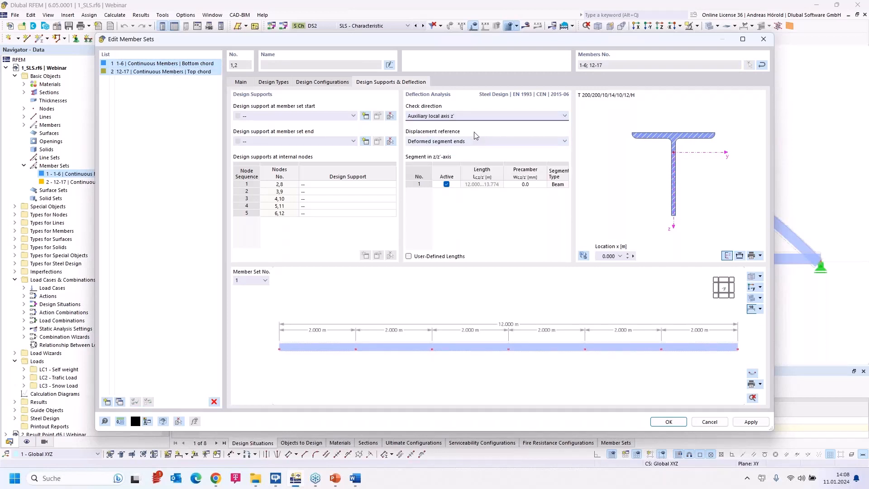
left_click(668, 422)
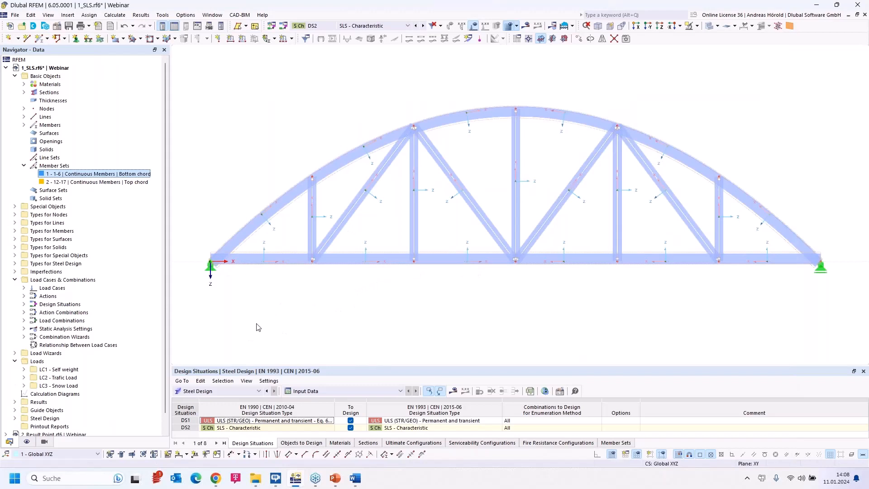
- Hide the member axis systems x, y, z and display the member auxiliary axis systems x', y', z' instead
left_click(27, 441)
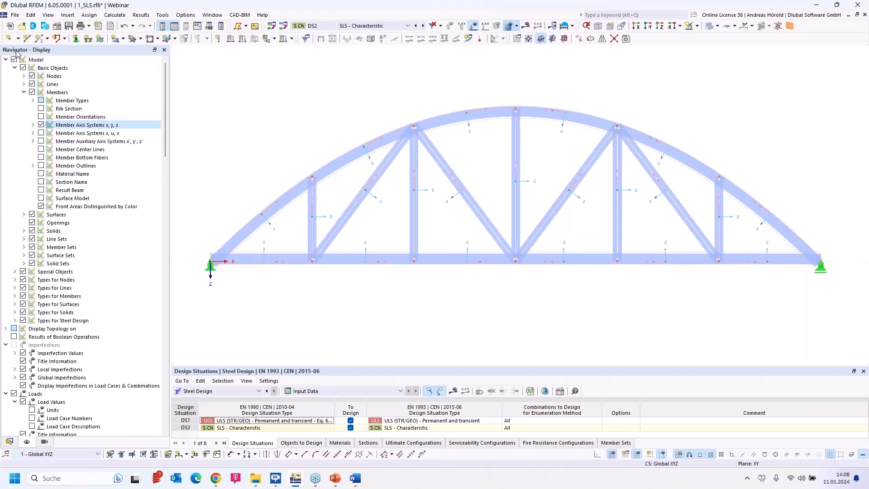
left_click(41, 125)
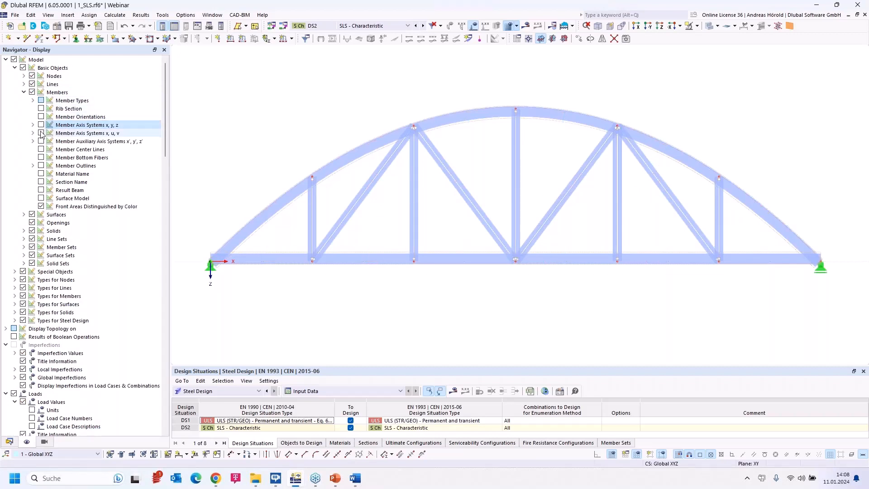
left_click(41, 141)
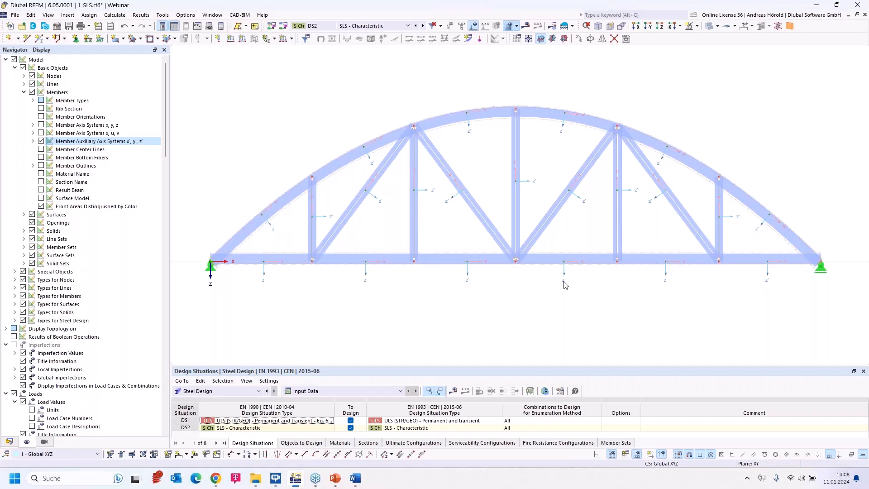
- Run the Steel Design calculation and display only the Serviceability Limit State check ratios on the members
left_click(454, 391)
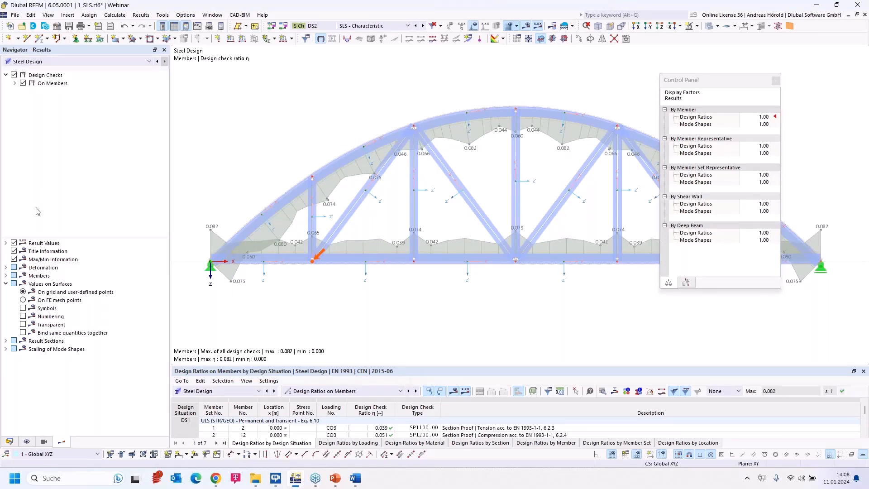
left_click(14, 84)
left_click(31, 92)
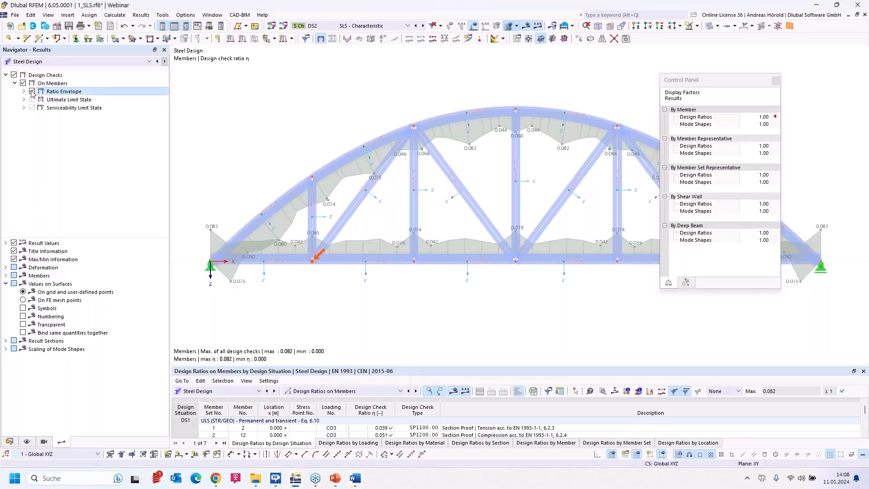
left_click(24, 99)
left_click(32, 100)
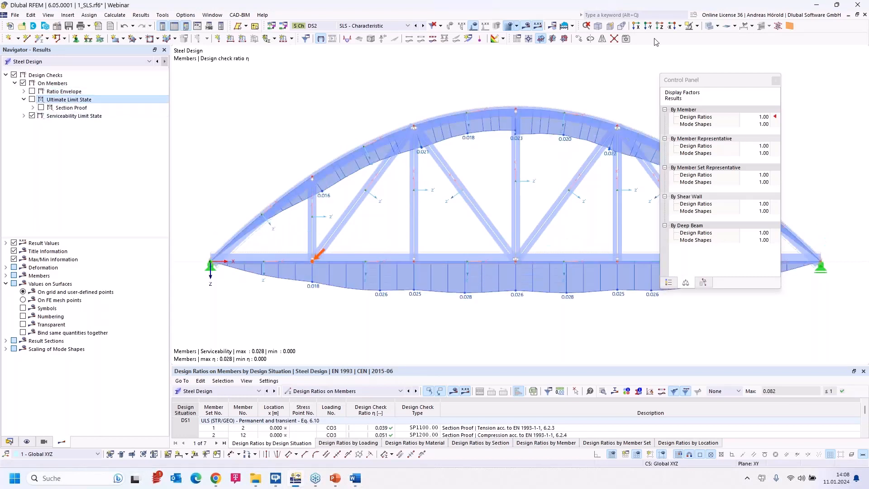
left_click_drag(734, 79, 812, 53)
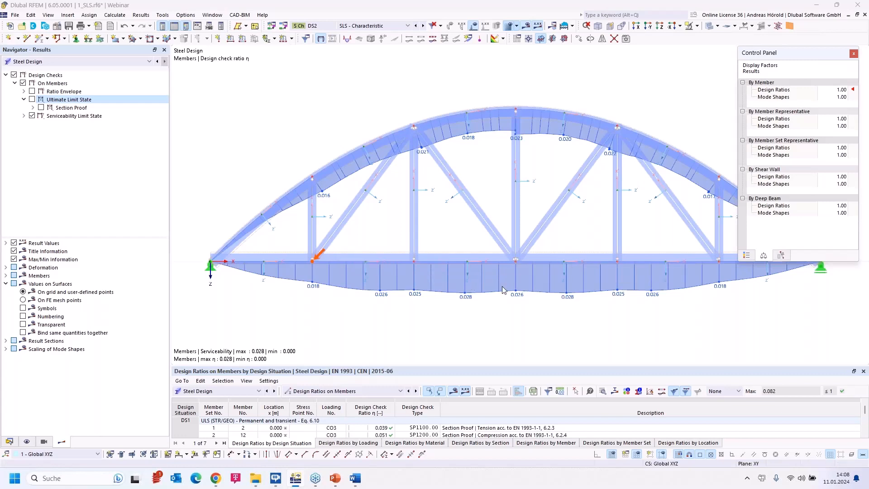
left_click(453, 339)
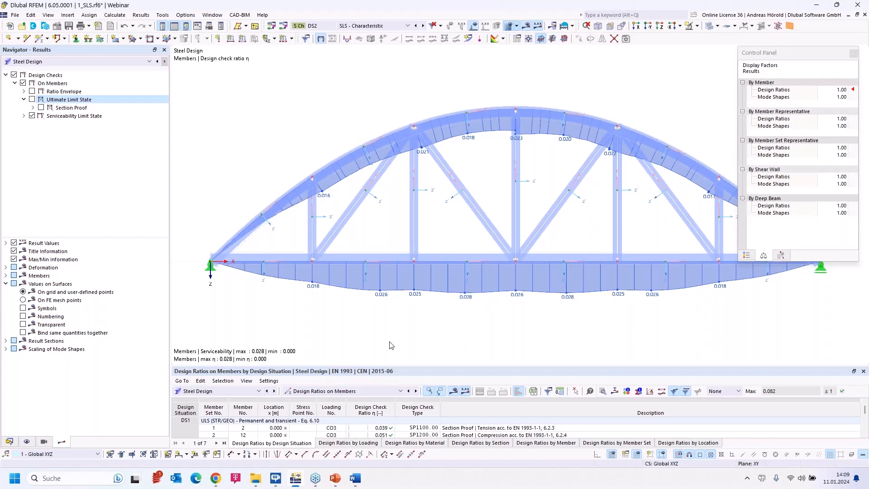
- Collapse the 1_SLS.rf6 model's data tree and switch to the 2_Result Point.rf6 model
left_click(9, 441)
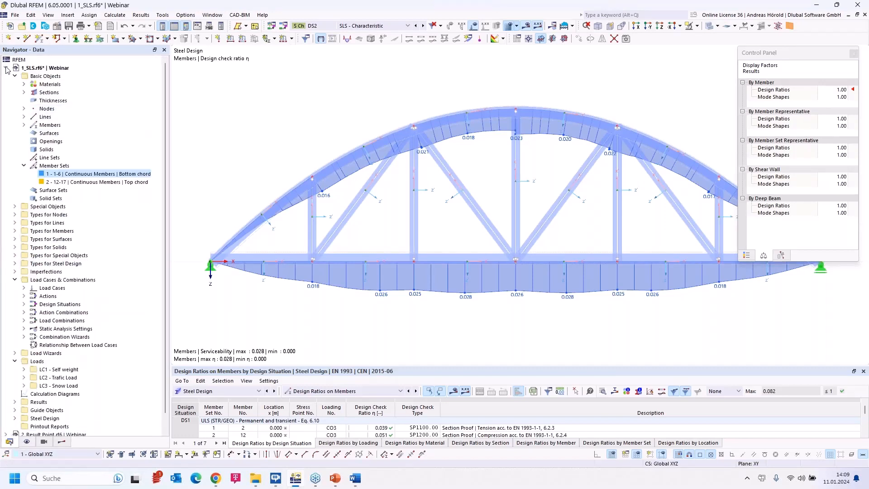
left_click(6, 67)
left_click(57, 77)
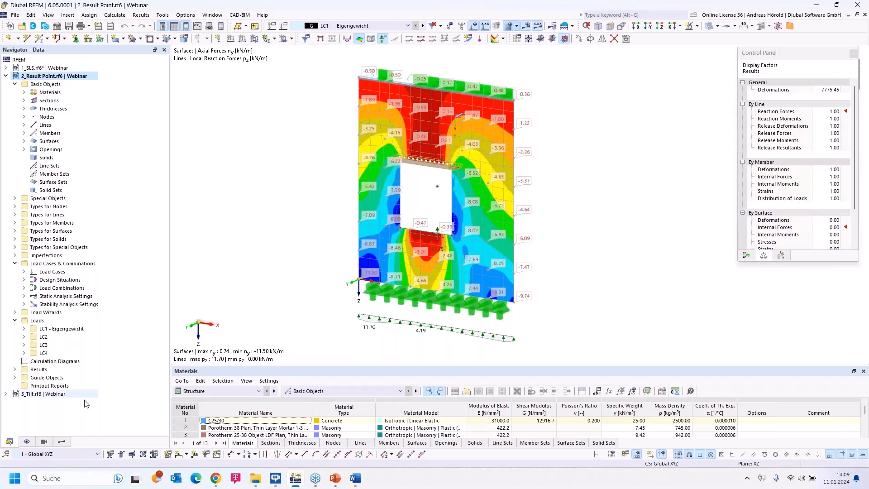
- Display the surface result values on FE mesh points and check the target length of finite elements in the mesh settings
left_click(63, 443)
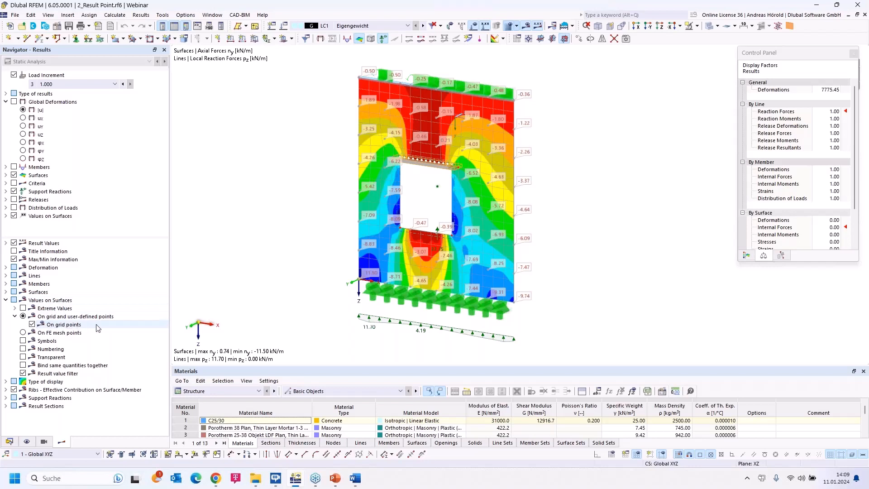
left_click(23, 333)
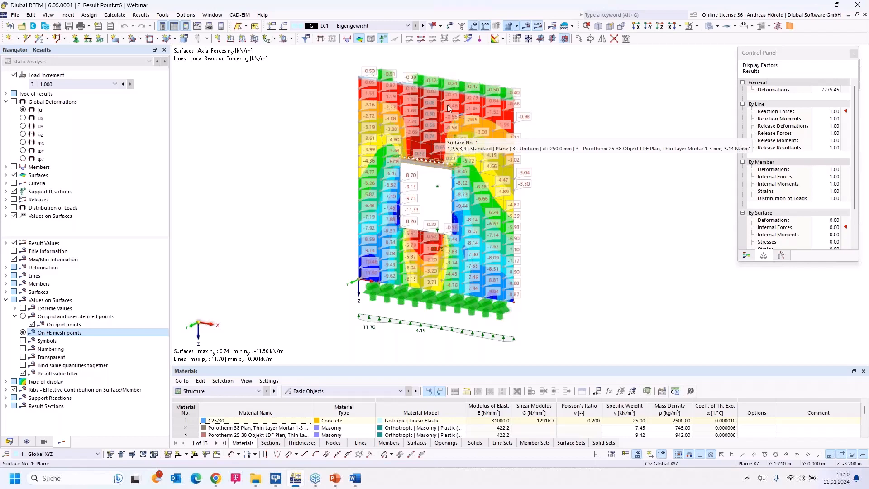
left_click(517, 26)
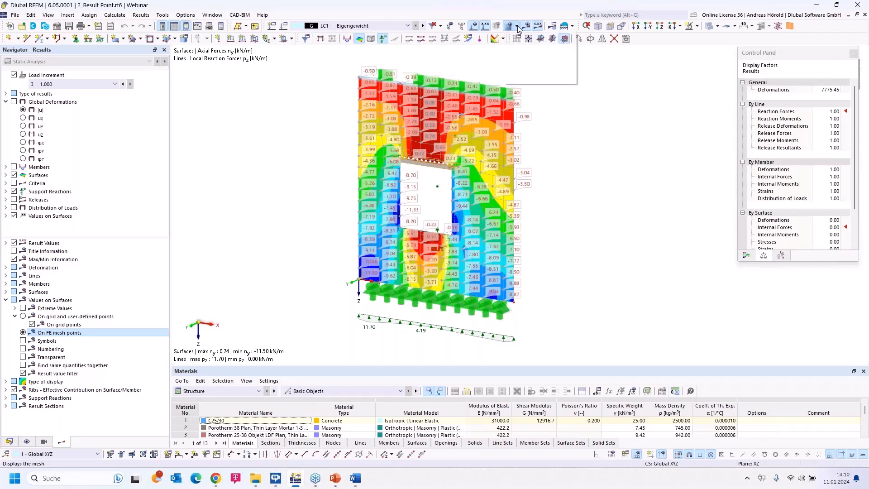
left_click(536, 38)
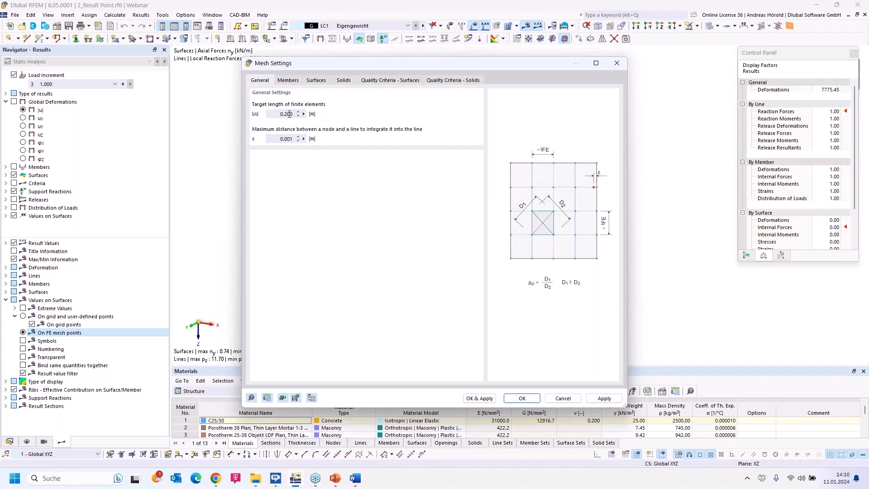
left_click(568, 398)
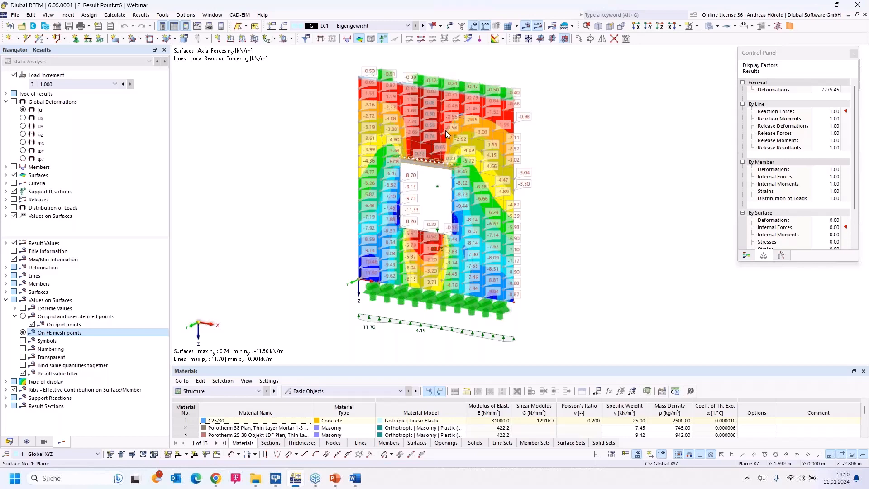
- Return the surface values to grid and user-defined points and review the result grid distances of the wall surface
left_click(23, 316)
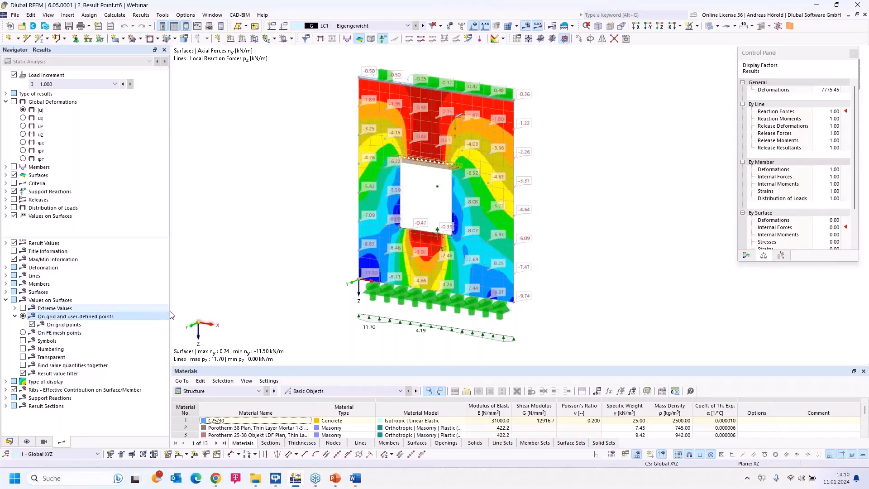
double_click(367, 199)
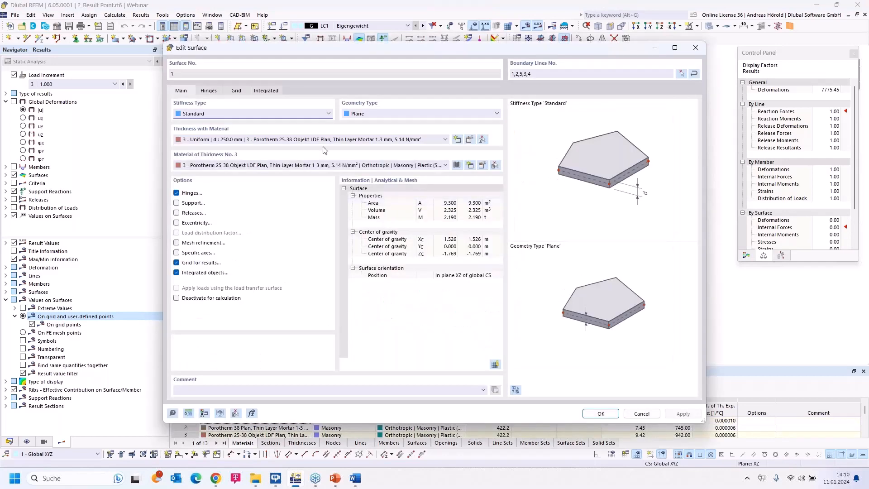
left_click(236, 91)
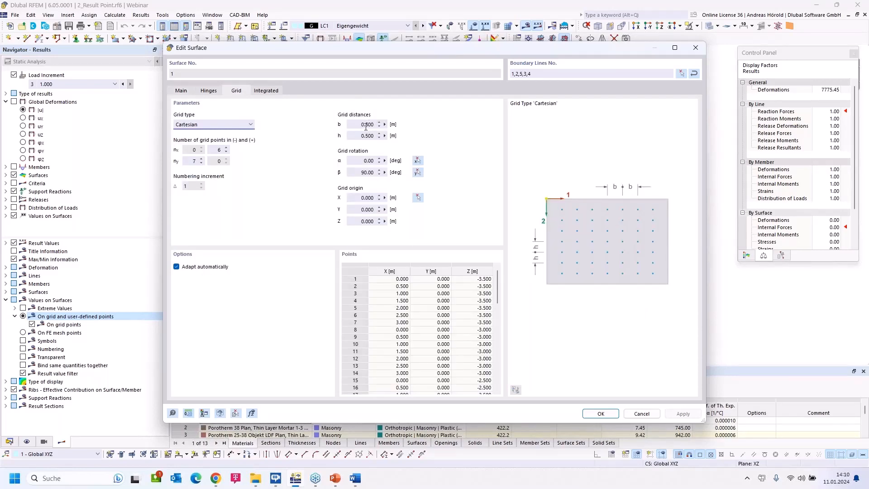
left_click(641, 414)
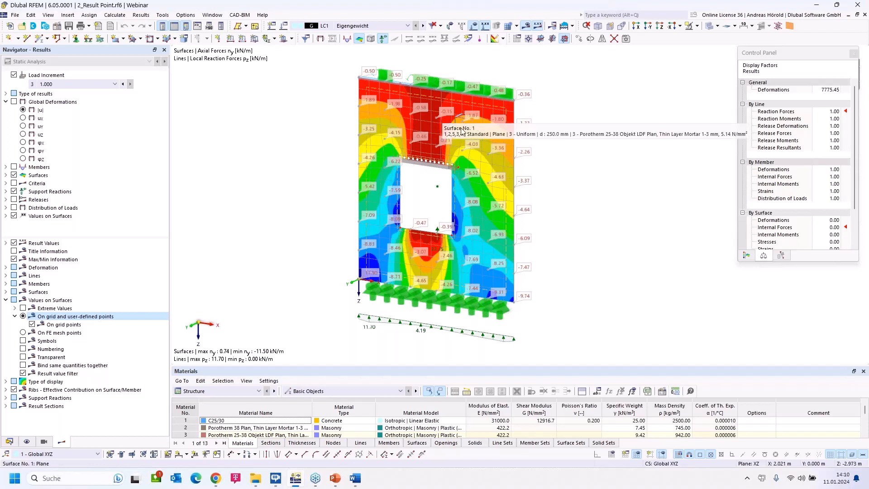
- Hide the surface values on grid points and create an additional surface result point on surface 1 at X 2.200, Y 0.000, Z -2.600 m
left_click(32, 324)
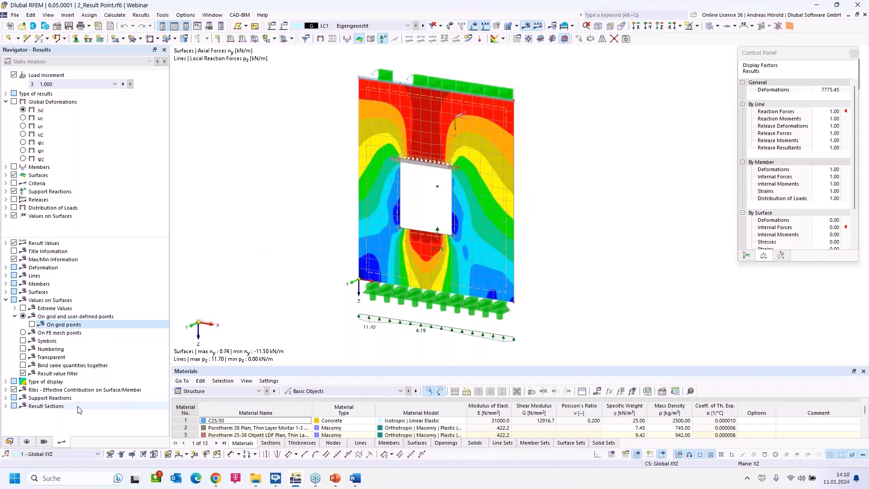
left_click(9, 441)
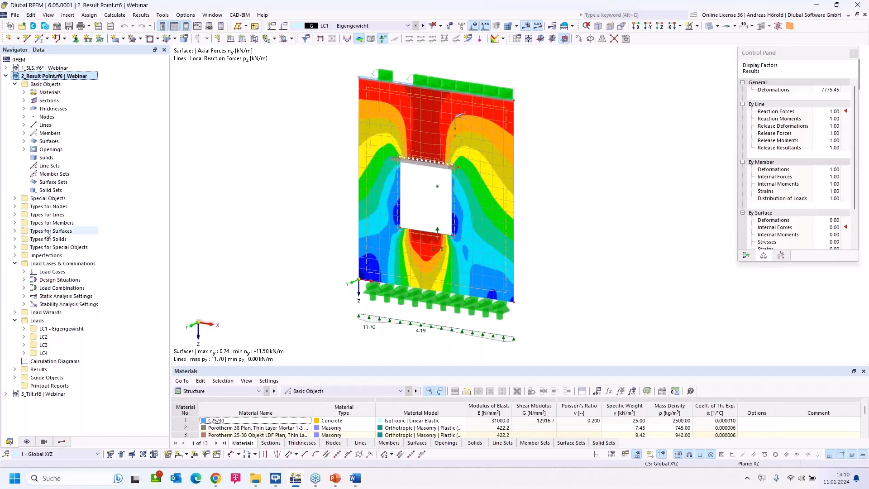
left_click(14, 232)
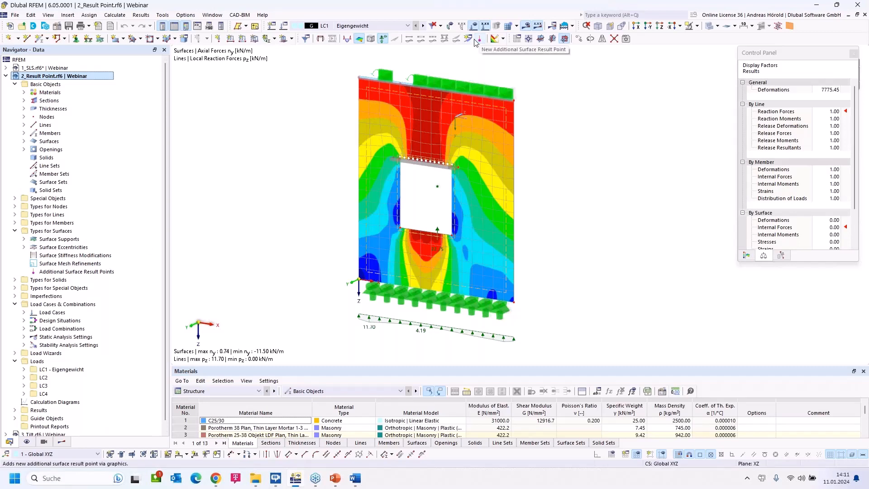
left_click(257, 122)
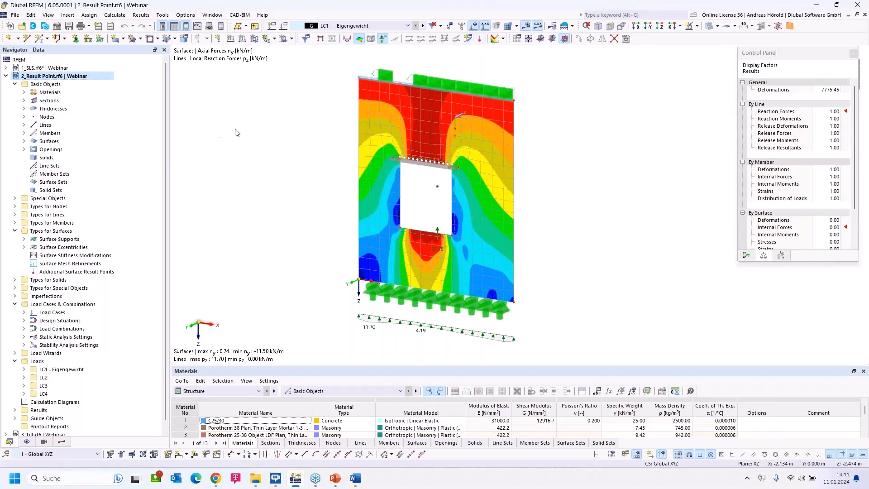
right_click(64, 272)
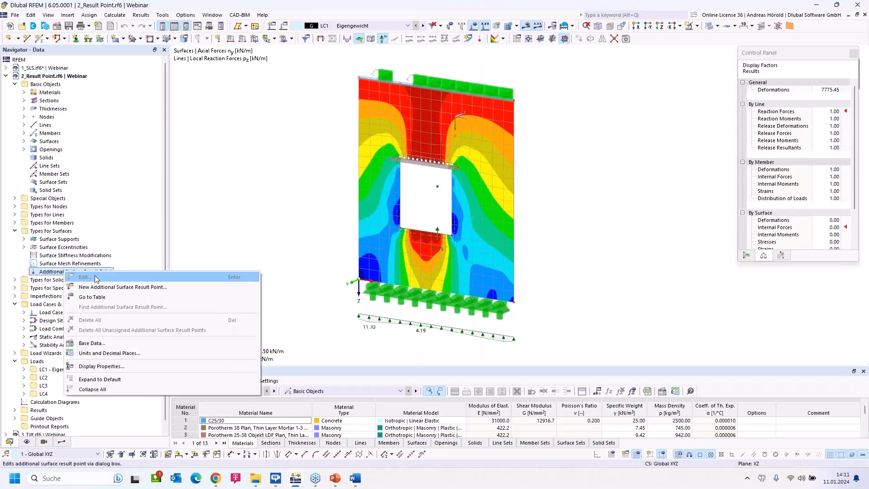
left_click(118, 291)
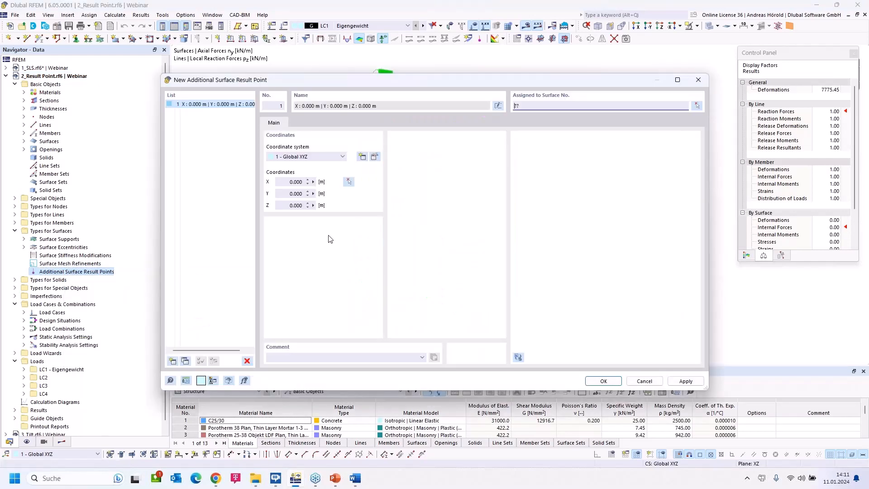
left_click(348, 182)
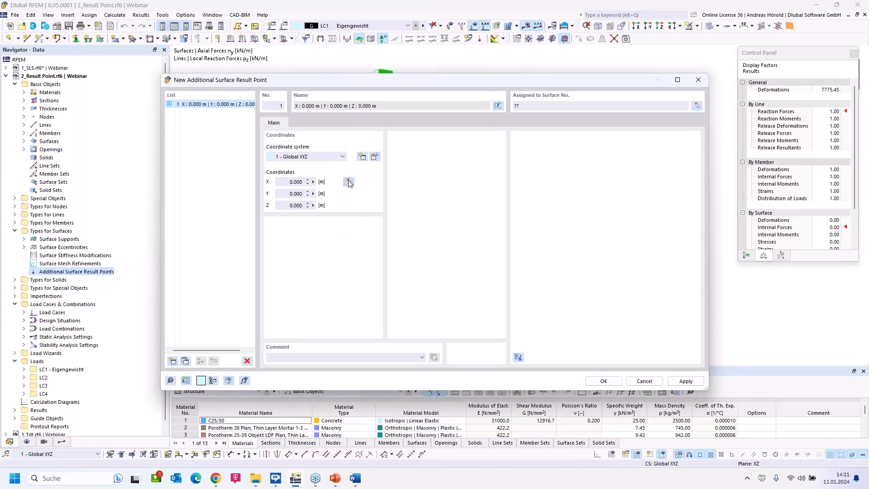
left_click(471, 156)
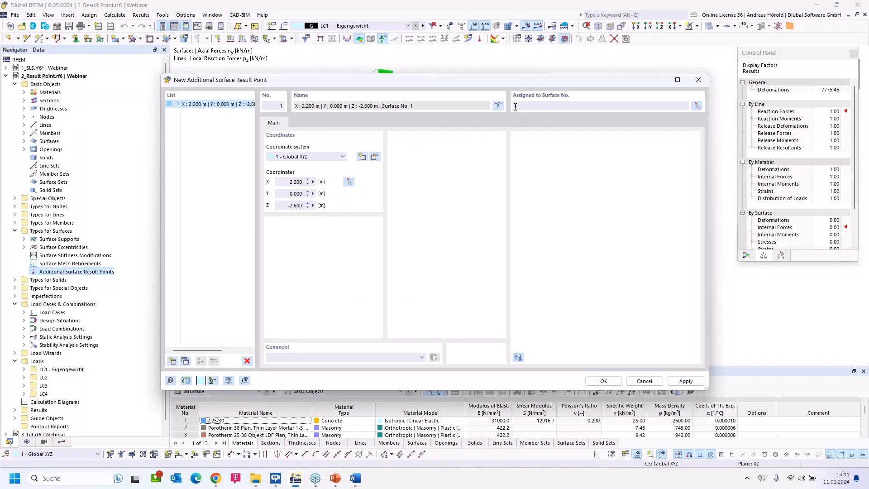
left_click(516, 106)
type("1")
- Add a second additional result point on surface 1 at X 0.500, Y 0.000, Z -2.900 m and accept both points
left_click(172, 361)
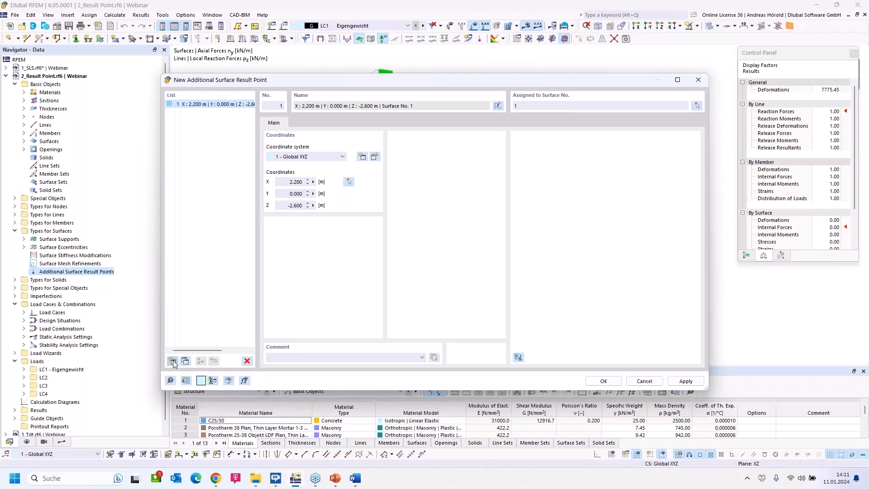
left_click(348, 180)
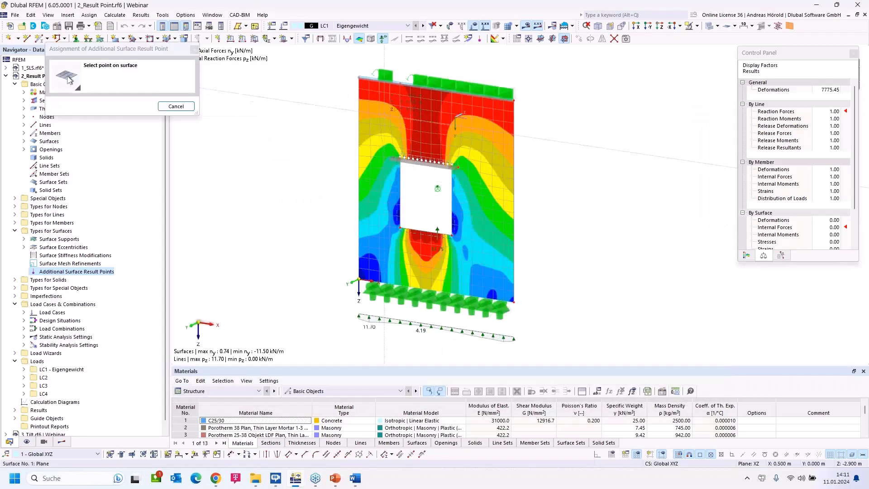
left_click(390, 109)
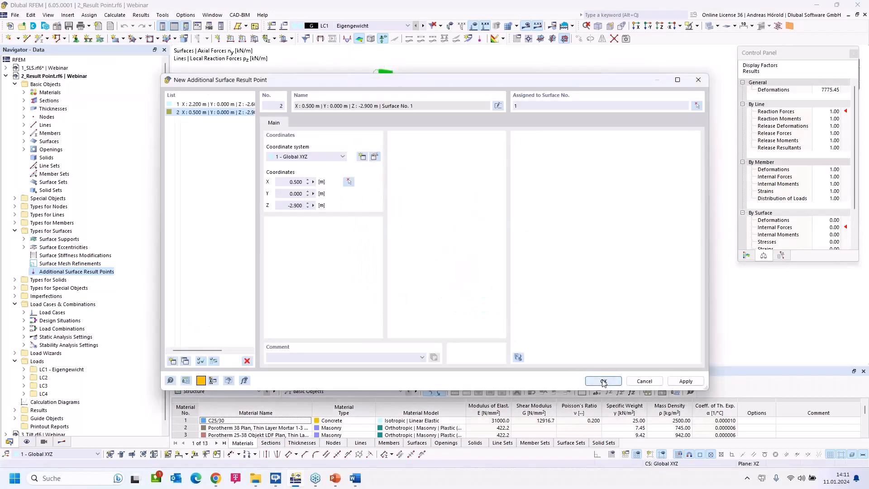
left_click(603, 382)
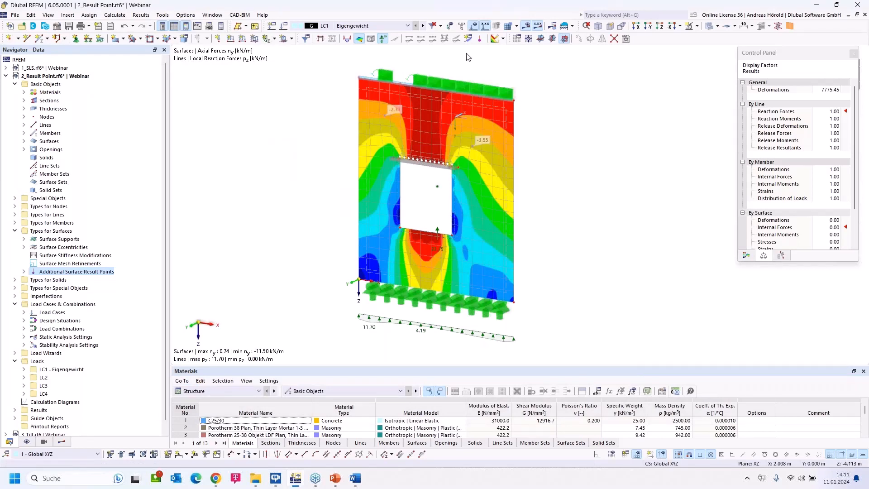
- Place three more result points graphically on the wall: at X 2.500, Z -1.700 m, below the opening, and between the opening and the left wall edge
left_click(480, 39)
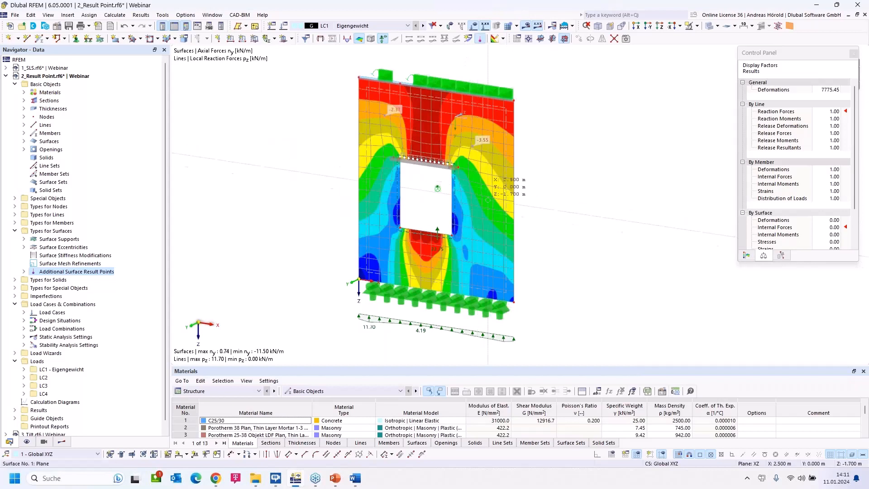
left_click(489, 199)
left_click(420, 257)
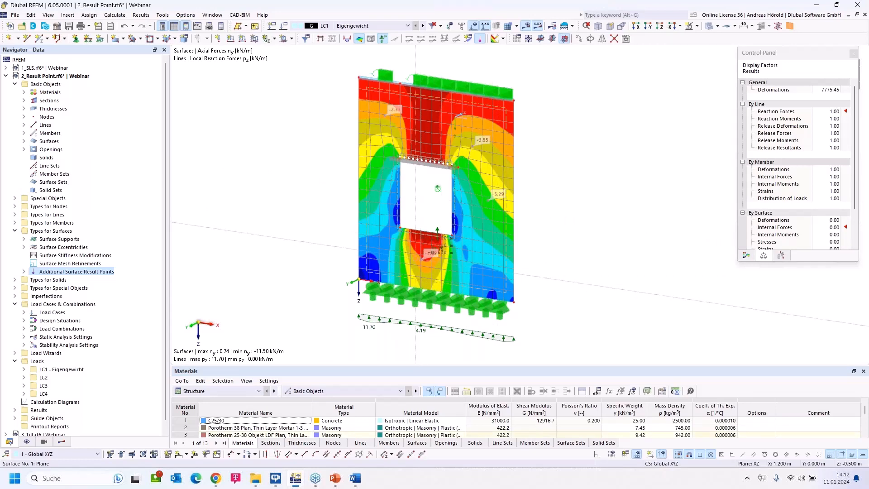
left_click(379, 189)
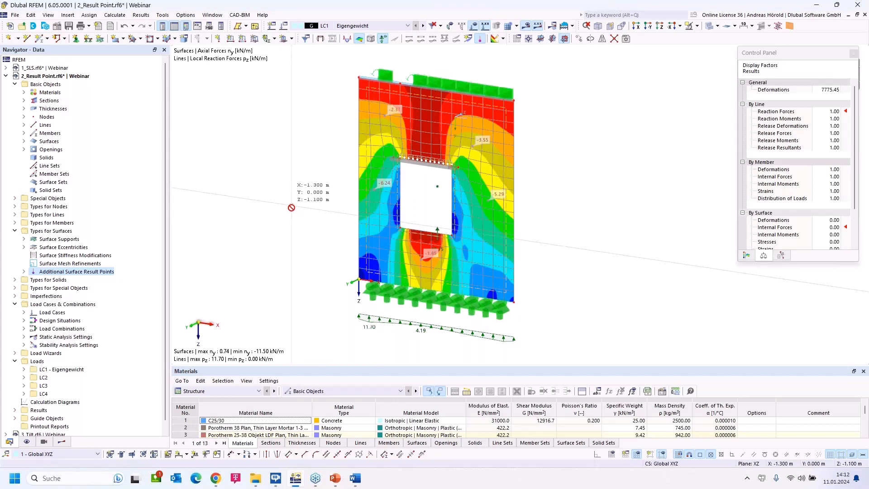
- Collapse the 2_Result Point.rf6 model's data tree and switch to the 3_Tilt.rf6 model, bringing the whole solid and its loads into view
left_click(6, 76)
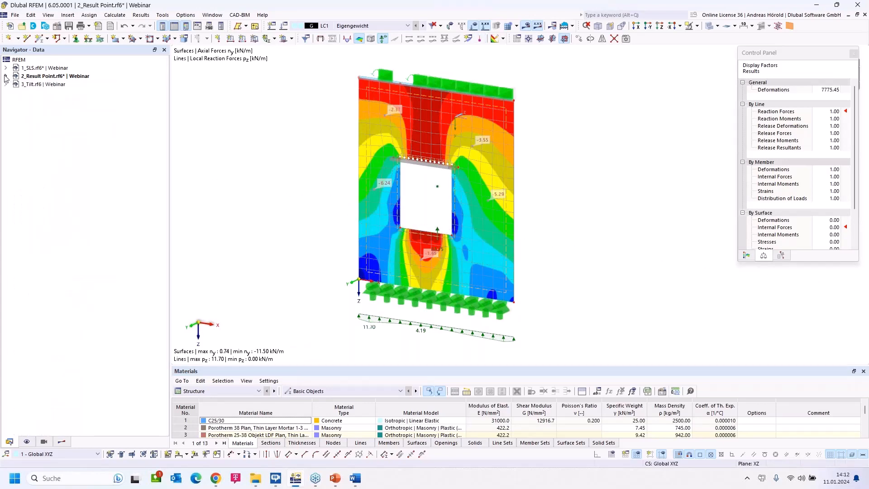
double_click(40, 84)
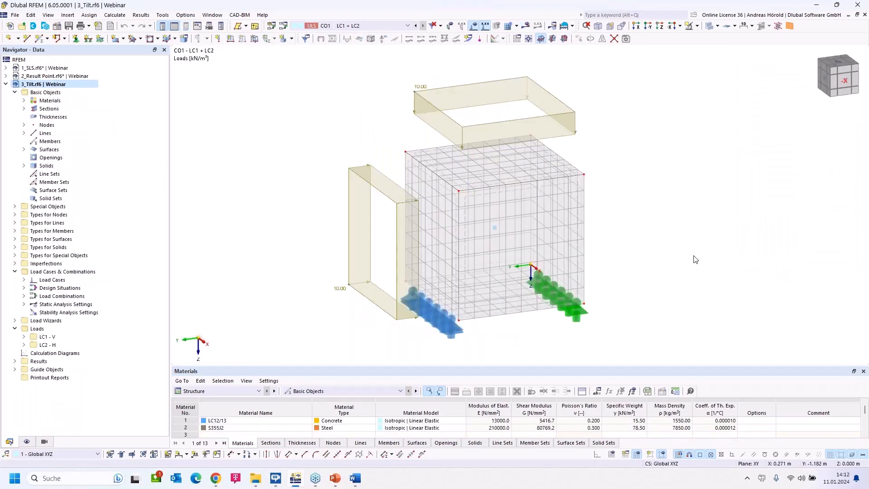
middle_click_drag(695, 259, 690, 243)
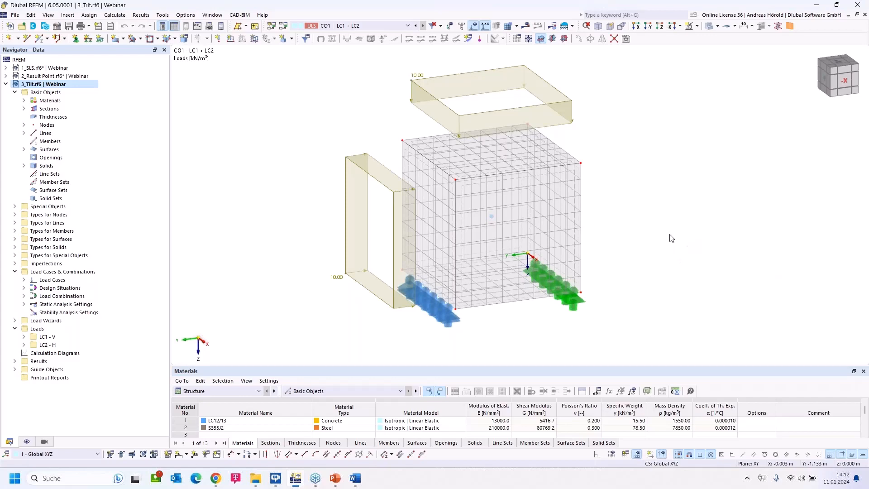
middle_click_drag(610, 202, 558, 215)
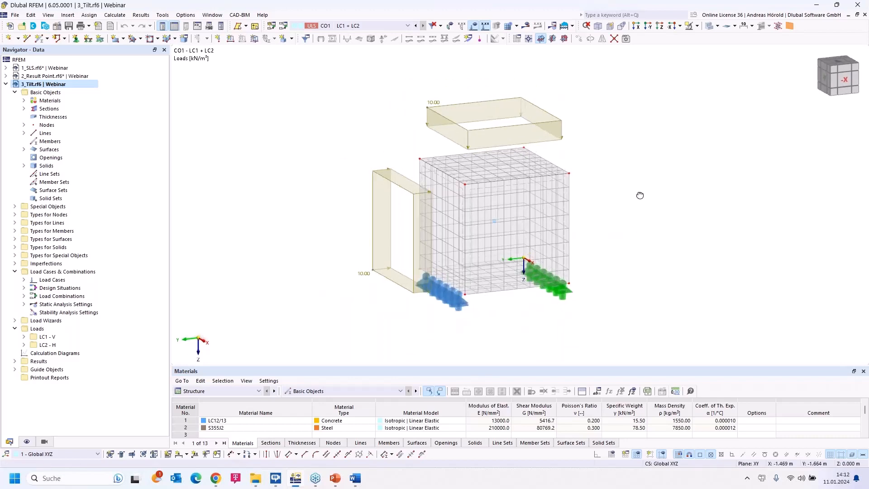
- Display the loads of load case LC1 - V, followed by those of LC2 - H
left_click(365, 26)
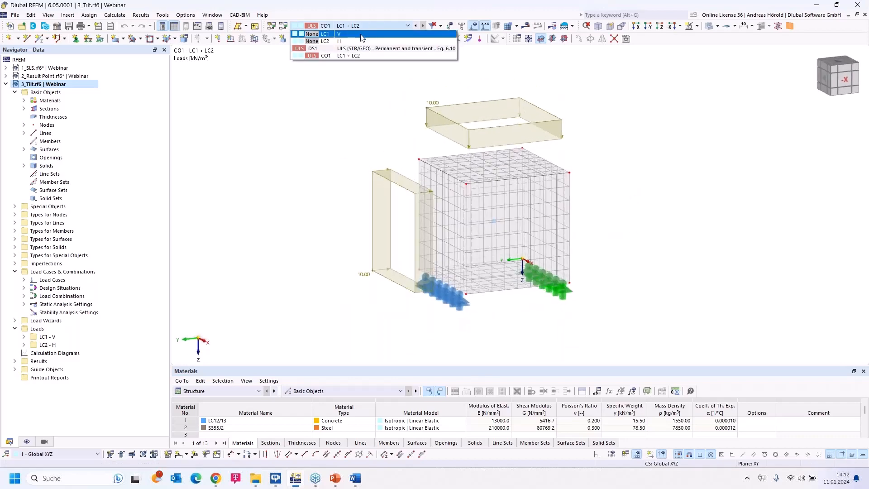
left_click(362, 34)
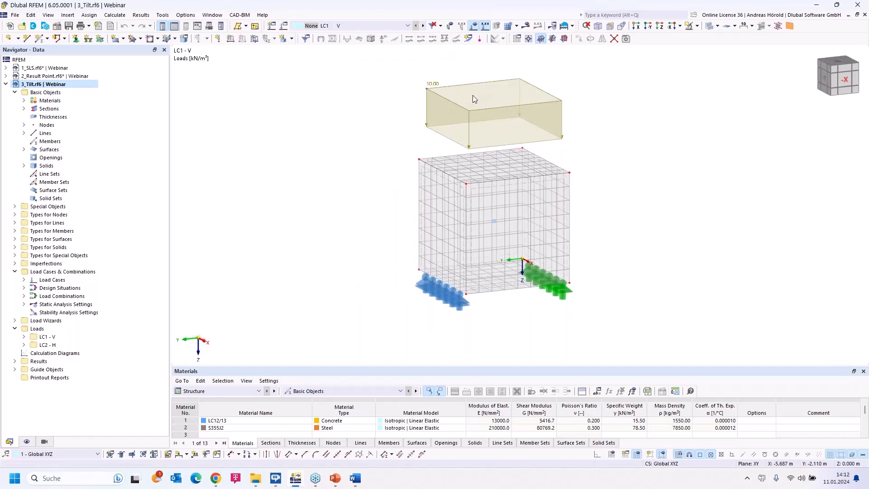
left_click(421, 26)
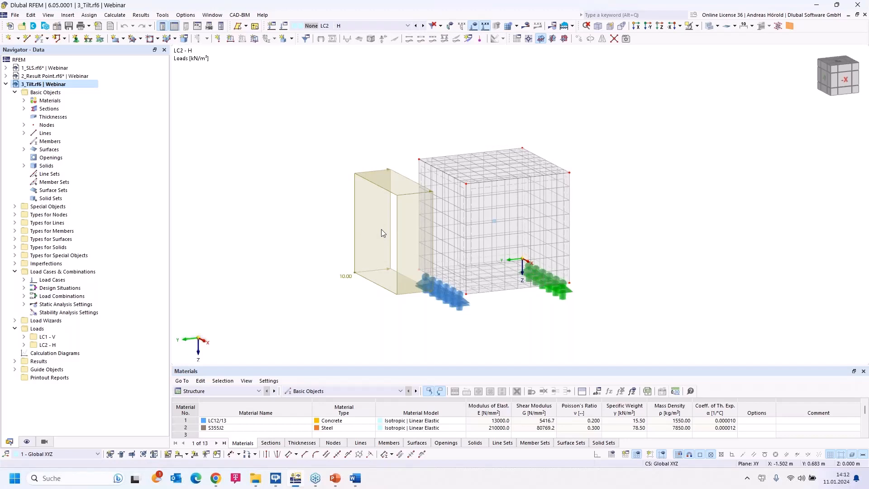
- Examine the support conditions and uz nonlinearity of the line support on line 2, leaving the dialogs without changes
mouse_move(450, 300)
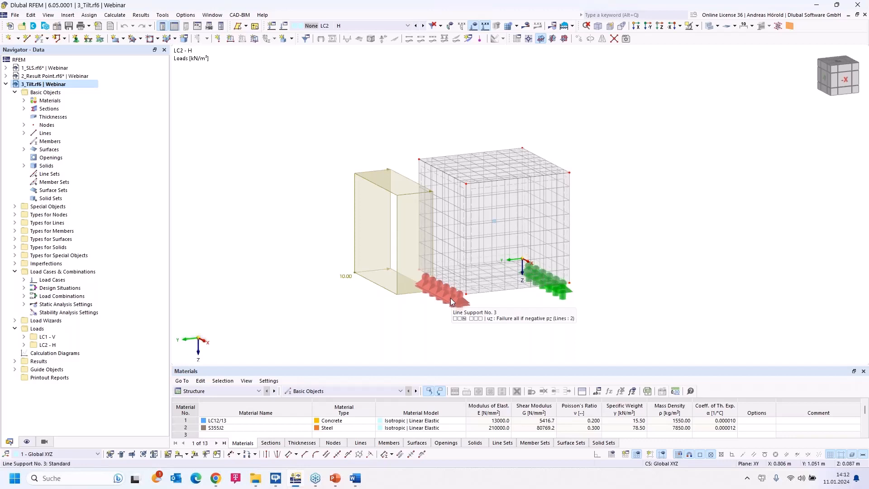
double_click(450, 299)
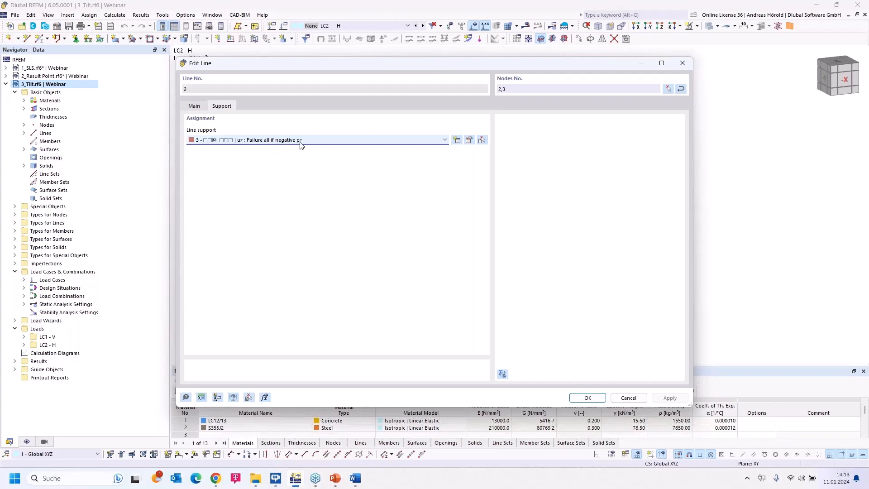
left_click(469, 140)
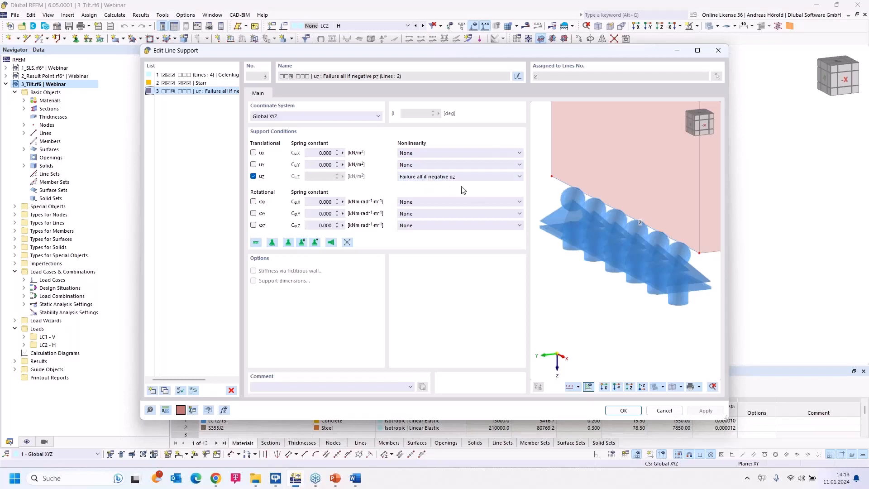
left_click(660, 409)
left_click(630, 398)
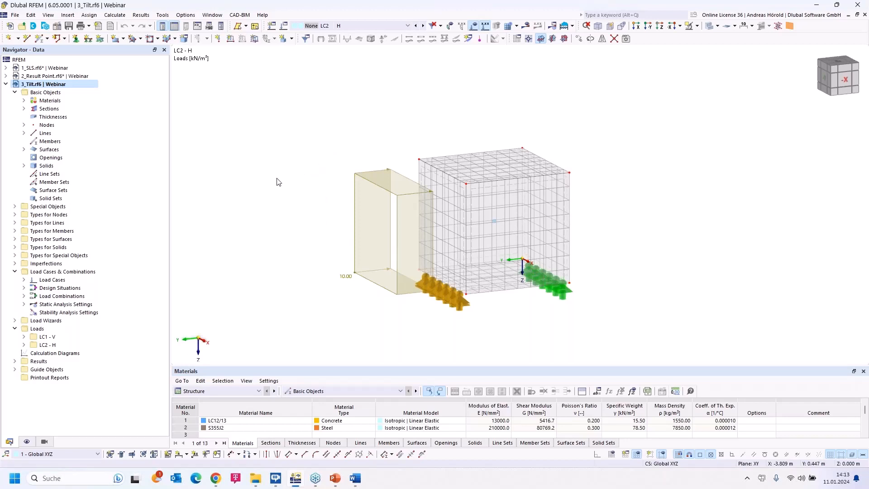
- Review the main settings of load cases LC1 and LC2 and load combination CO1, leaving them without changes
left_click(24, 279)
left_click(74, 287)
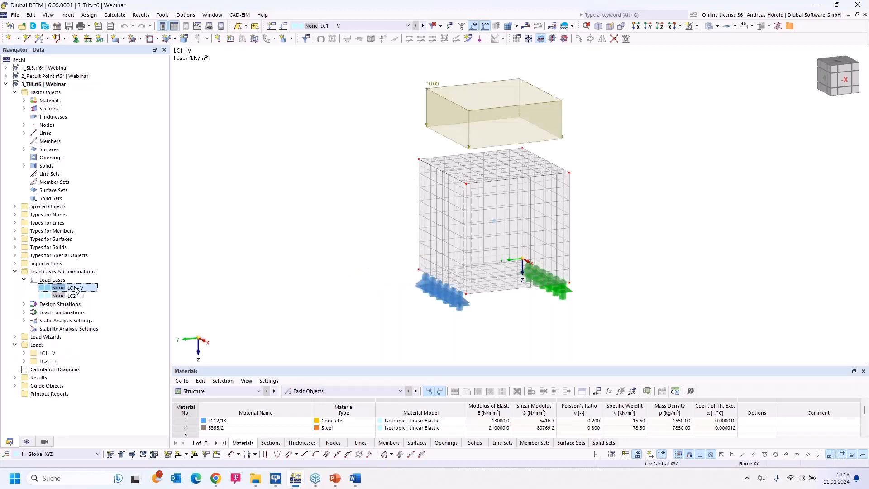
double_click(76, 288)
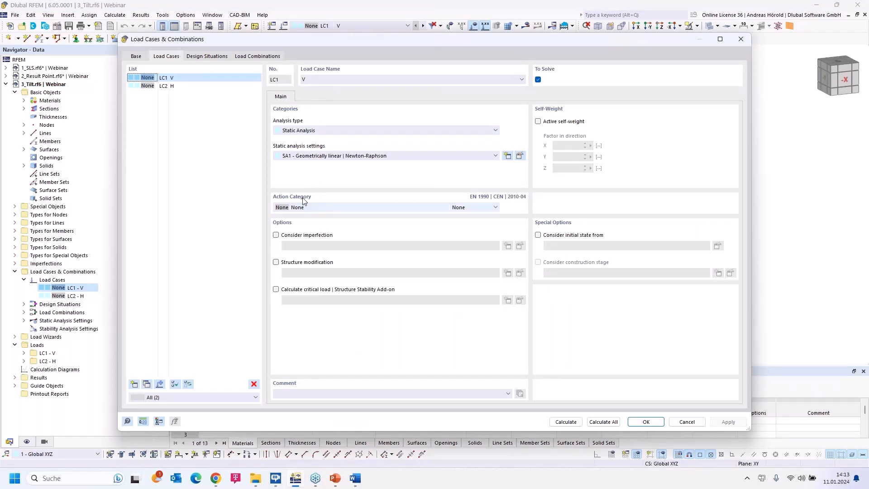
left_click(185, 89)
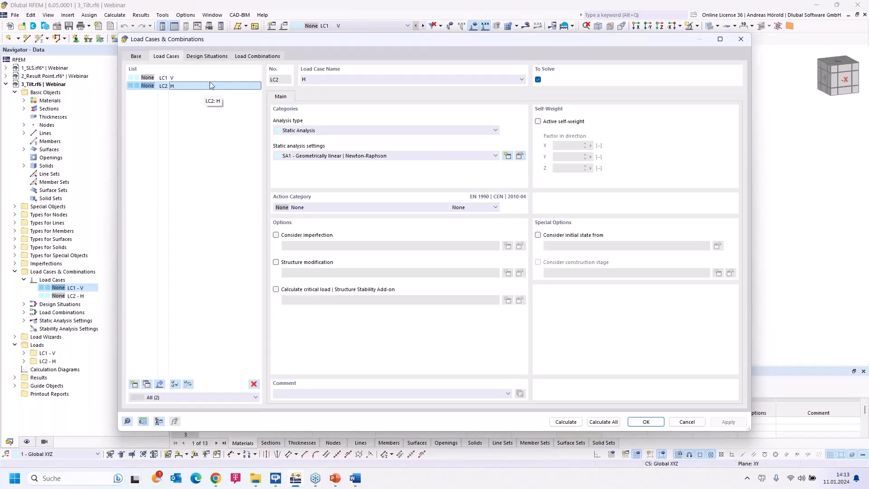
left_click(261, 56)
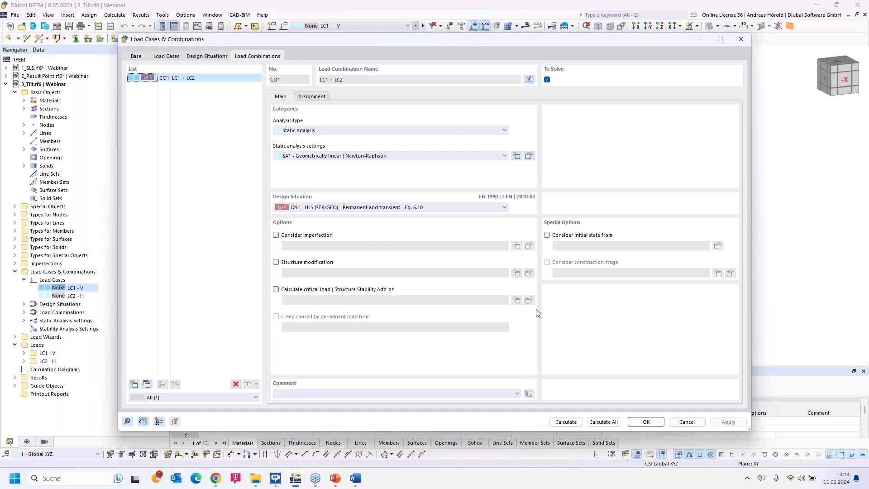
left_click(687, 422)
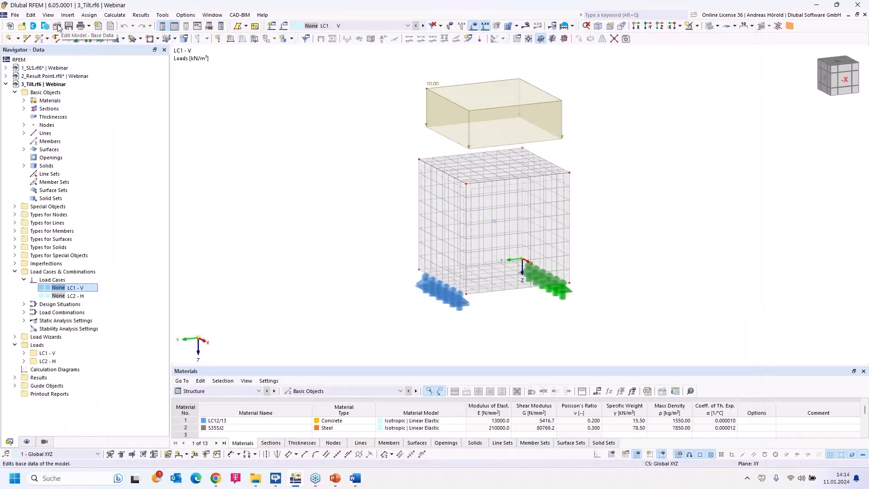
- Check the Structure Stability add-on's activation in the model's base data, closing it without changes
left_click(58, 26)
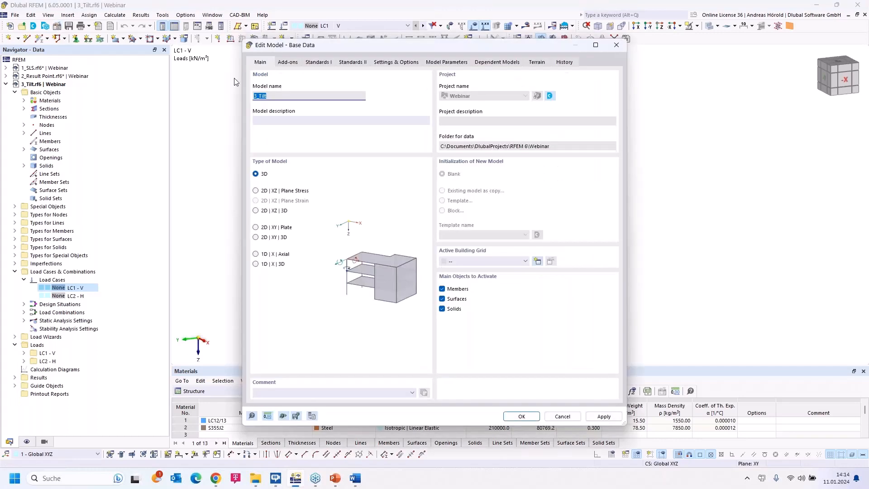
left_click(288, 63)
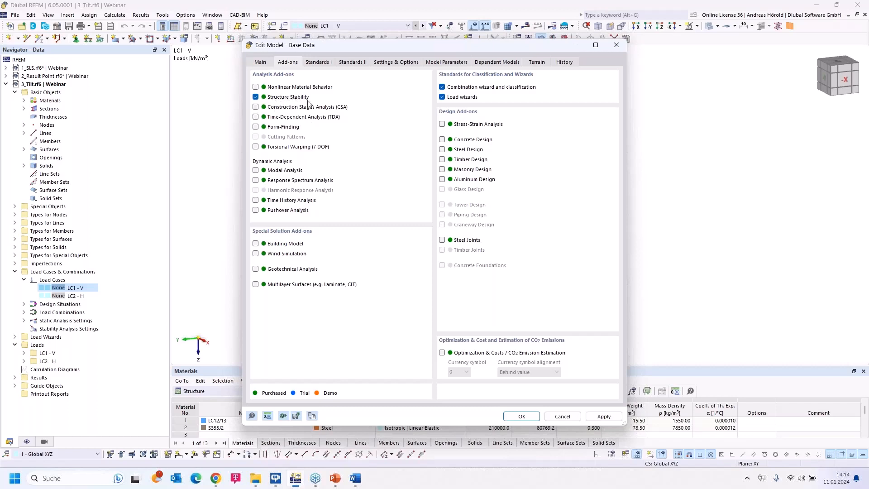
left_click(561, 417)
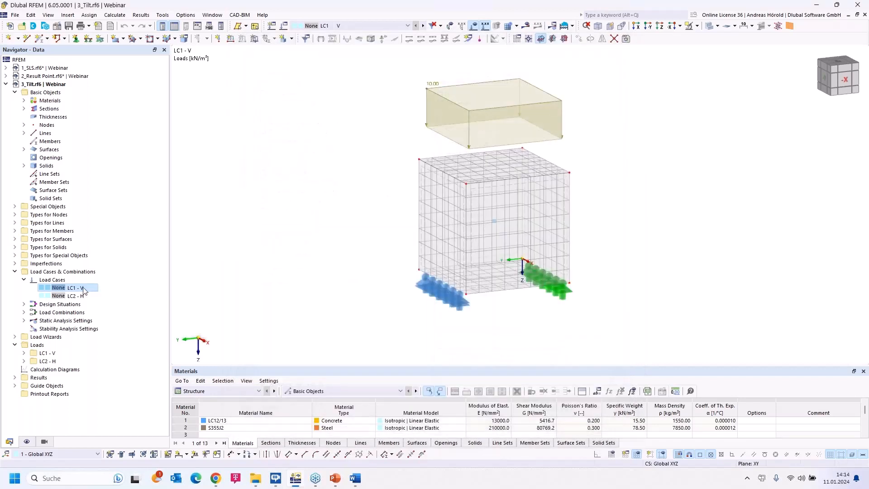
- Activate the critical load calculation for CO1 and create stability analysis settings using the incremental method without eigenvalue analysis (non-linear)
double_click(83, 289)
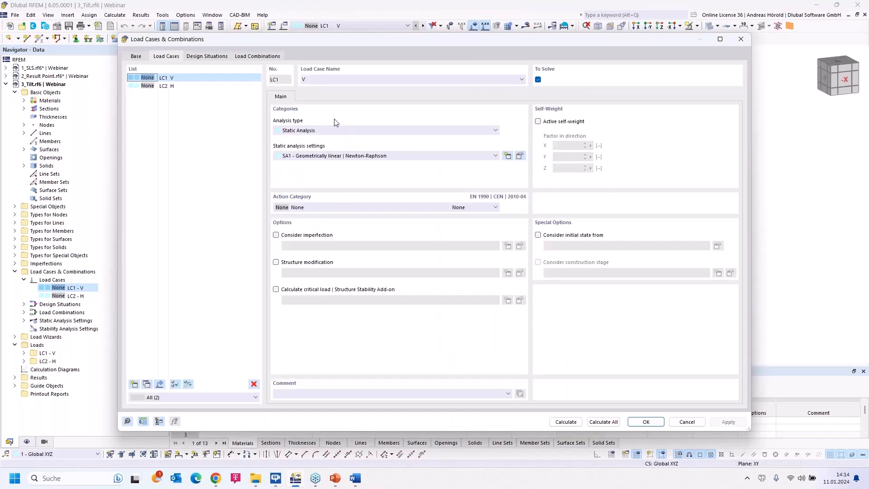
left_click(249, 56)
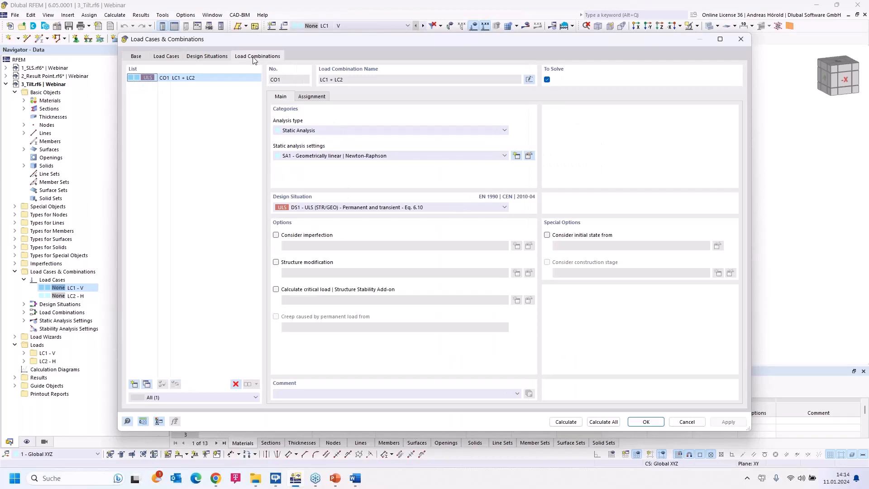
left_click(276, 290)
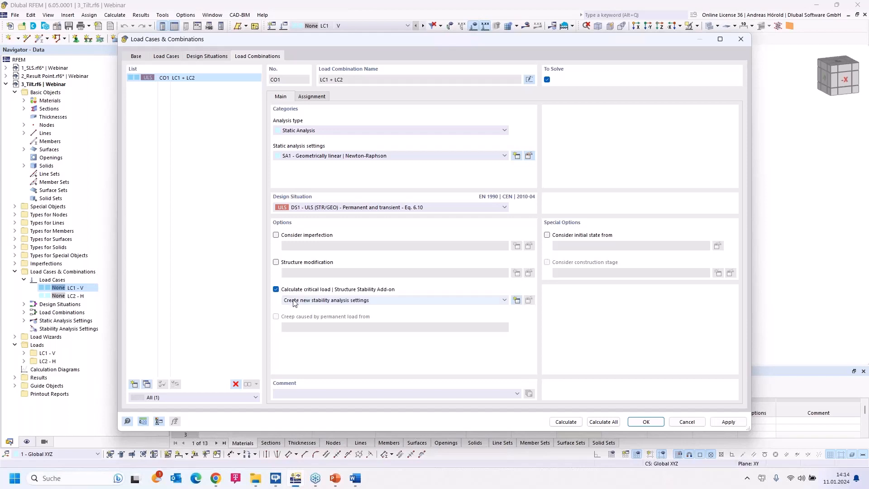
left_click(517, 301)
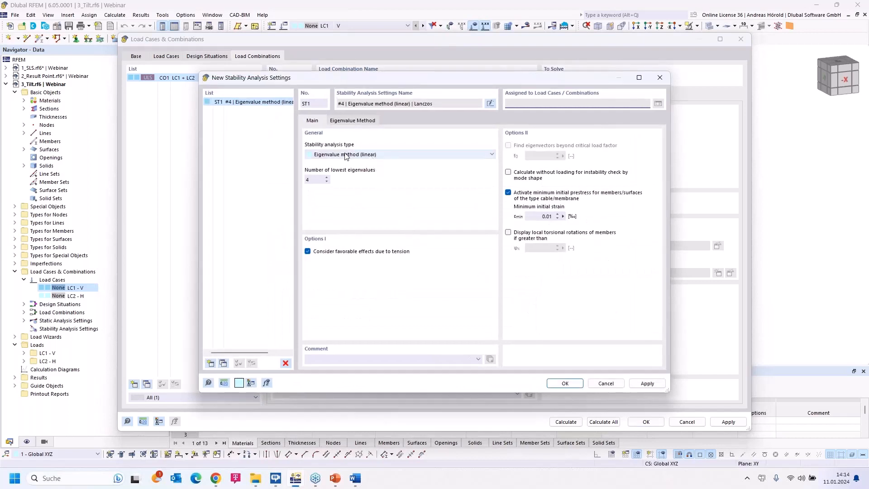
left_click(346, 155)
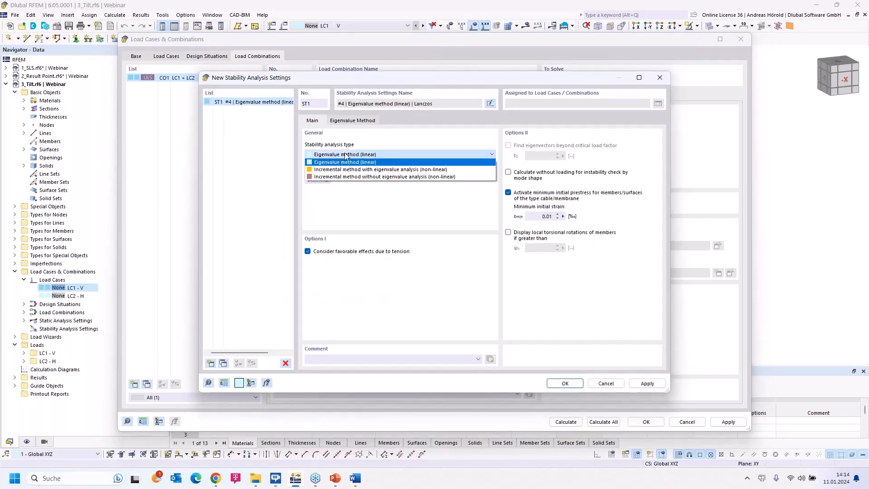
left_click(375, 178)
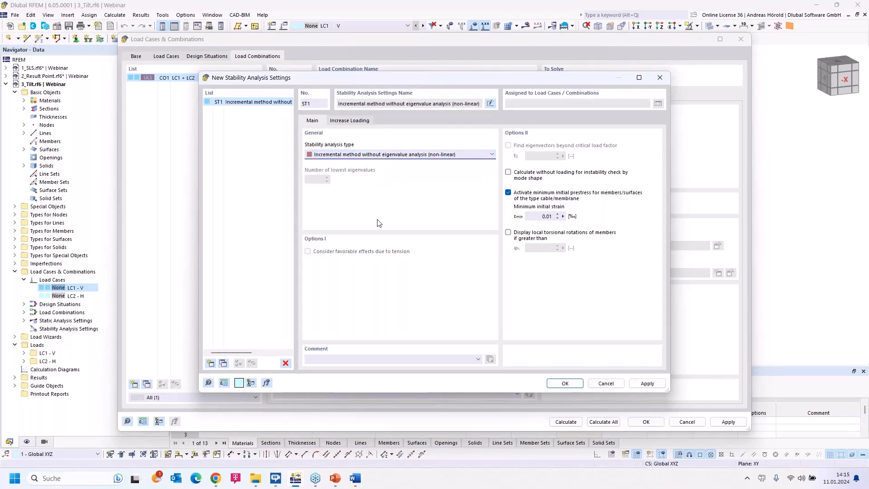
- Set the initial load factor of the incrementally increasing loading to 0.1
left_click(347, 122)
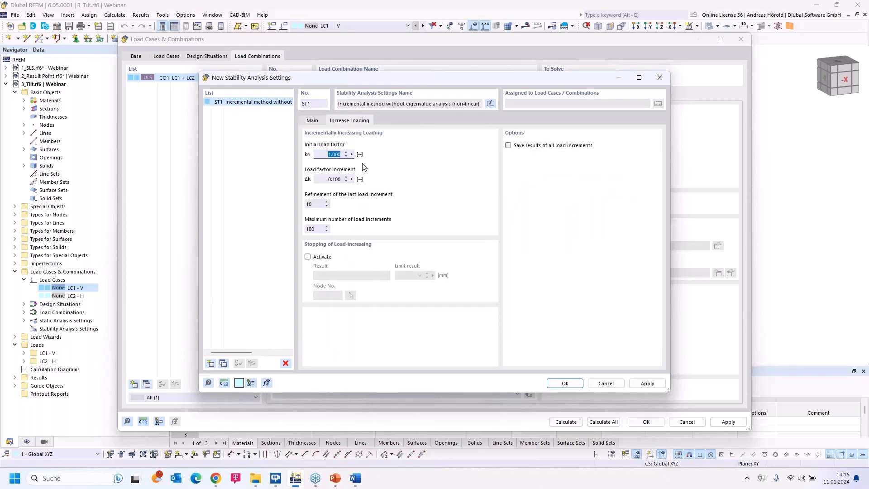
key("BackSpace")
type(",1")
left_click(325, 179)
- Activate stopping of the load increase at a limit result u of 5 mm, save results of all load increments, and accept the settings
left_click(308, 257)
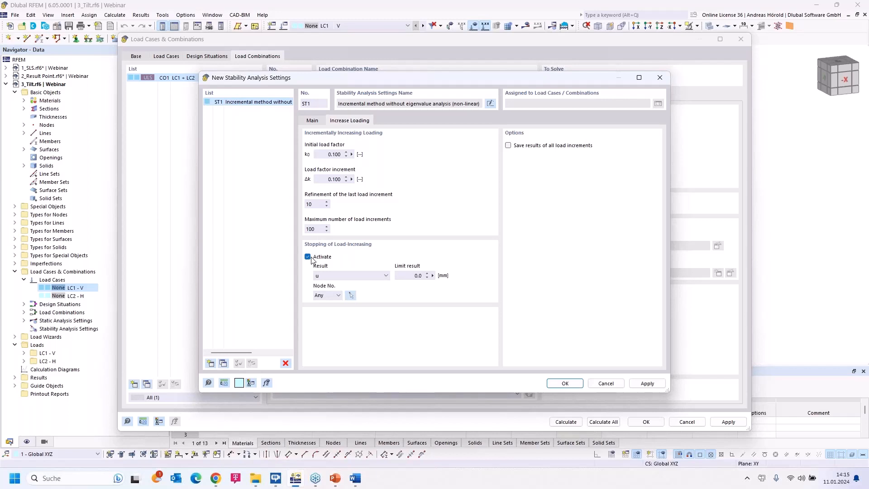
left_click(408, 276)
type("5")
left_click(509, 146)
left_click(565, 383)
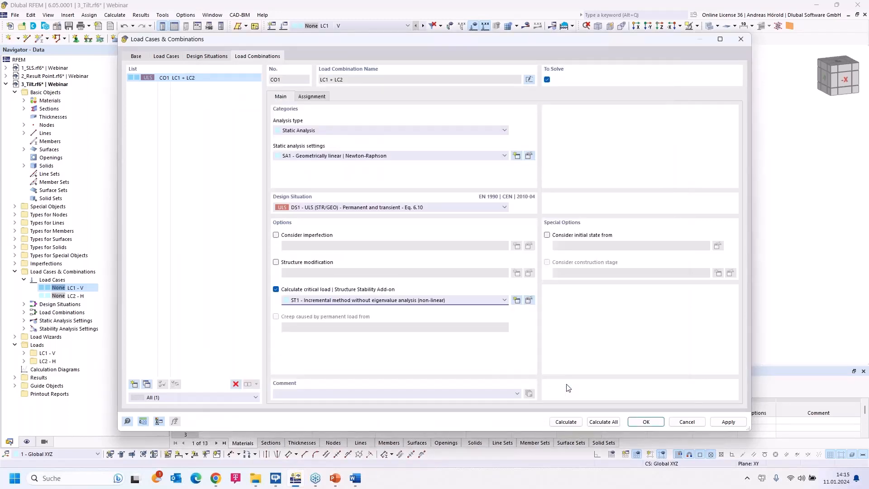
- Have CO1 consider the initial state from LC1 - V, and calculate the load combination
left_click(547, 235)
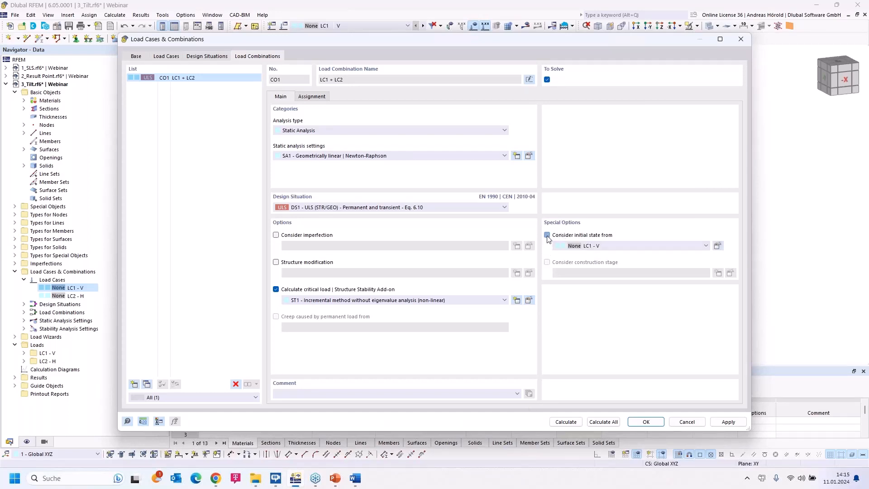
left_click(606, 246)
left_click(605, 244)
left_click(565, 422)
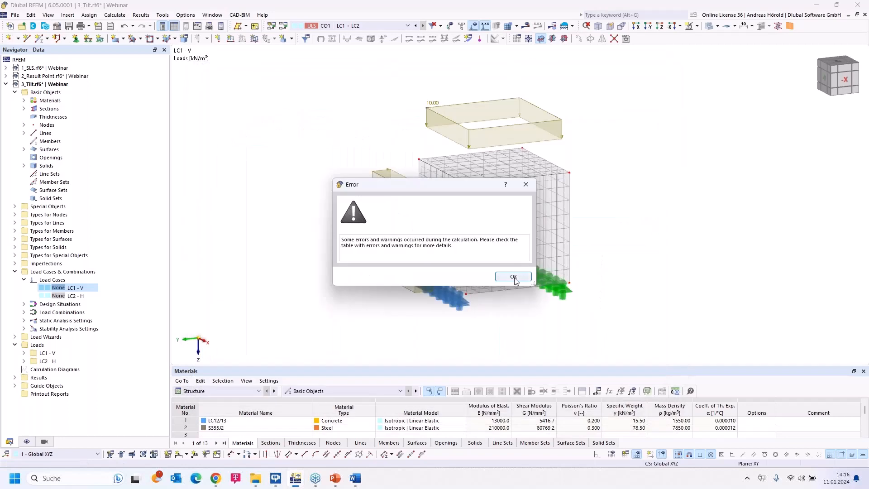
left_click(508, 276)
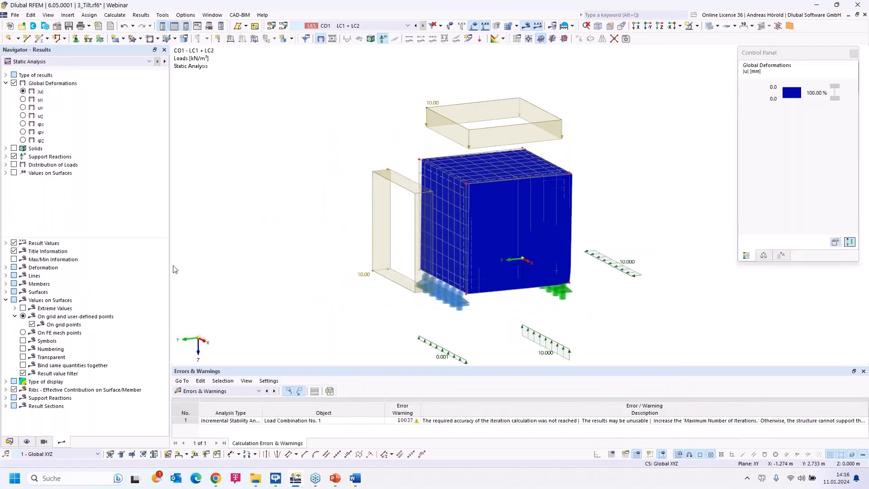
- Display CO1's Incremental Stability Analysis results for load increment 1 with factor 0.100
left_click(85, 62)
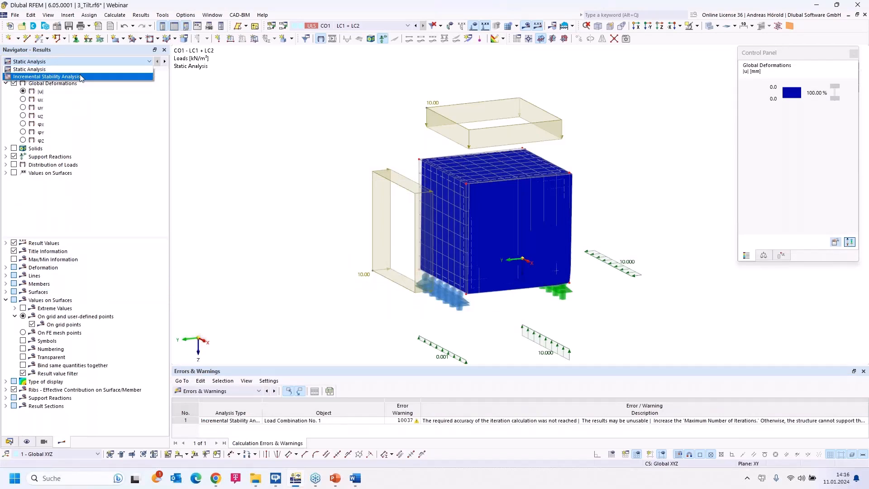
left_click(81, 76)
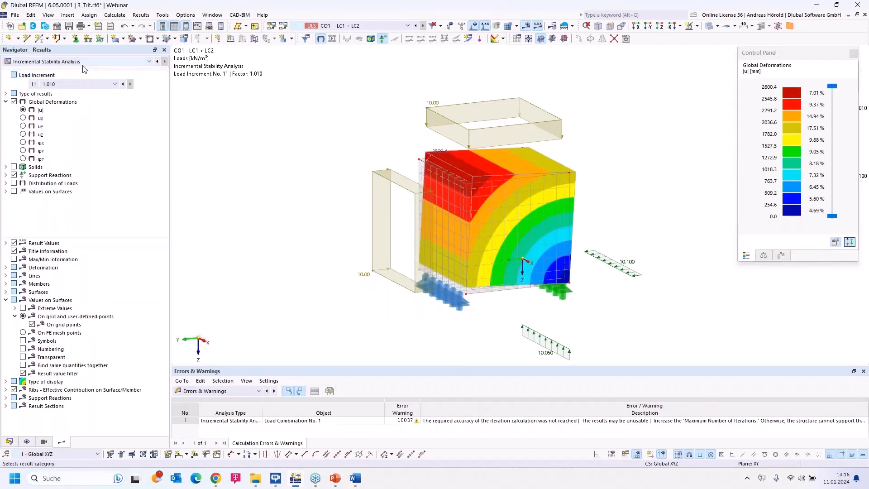
left_click(75, 85)
left_click(67, 94)
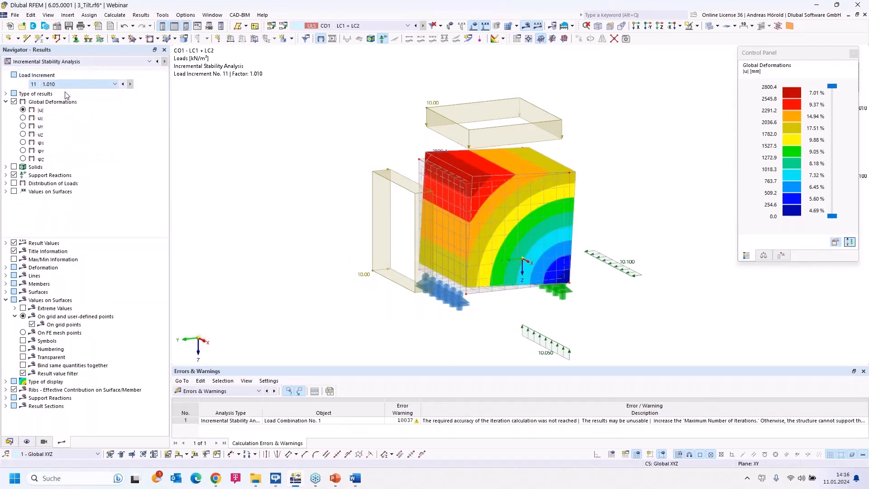
middle_click_drag(366, 255, 338, 211)
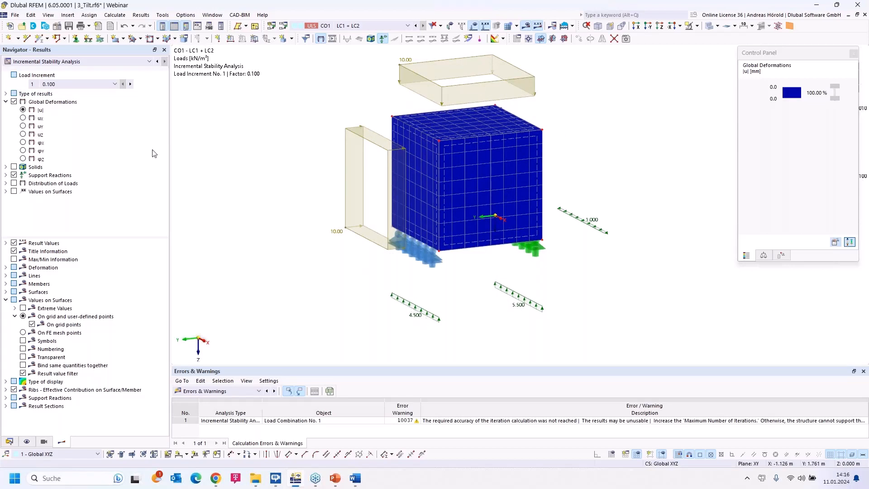
- Step through the load increments up to No. 11 with factor 1.010, examining the solid's deformation and support reactions
left_click(130, 84)
left_click(130, 84)
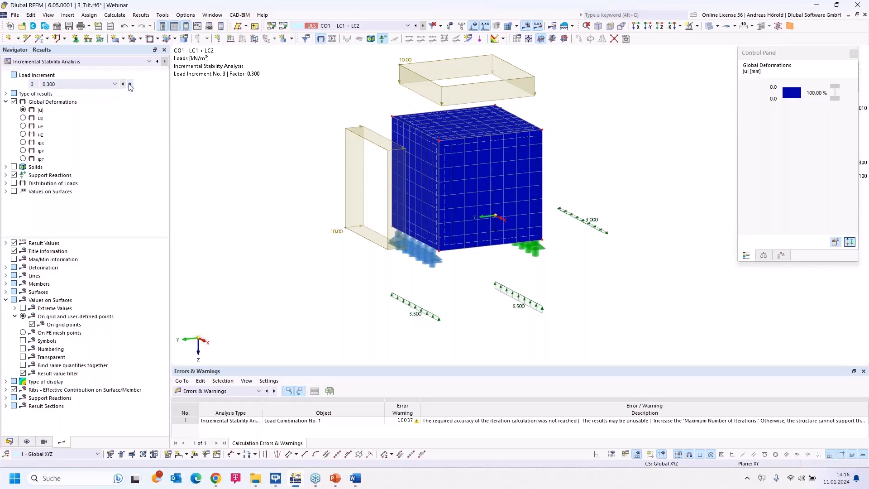
left_click(130, 84)
left_click(131, 85)
left_click(130, 85)
left_click(130, 84)
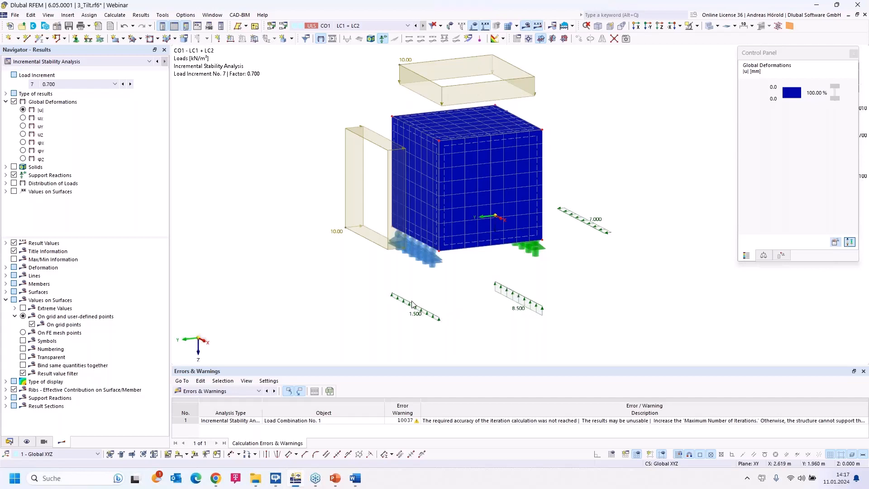
left_click(130, 84)
left_click(131, 84)
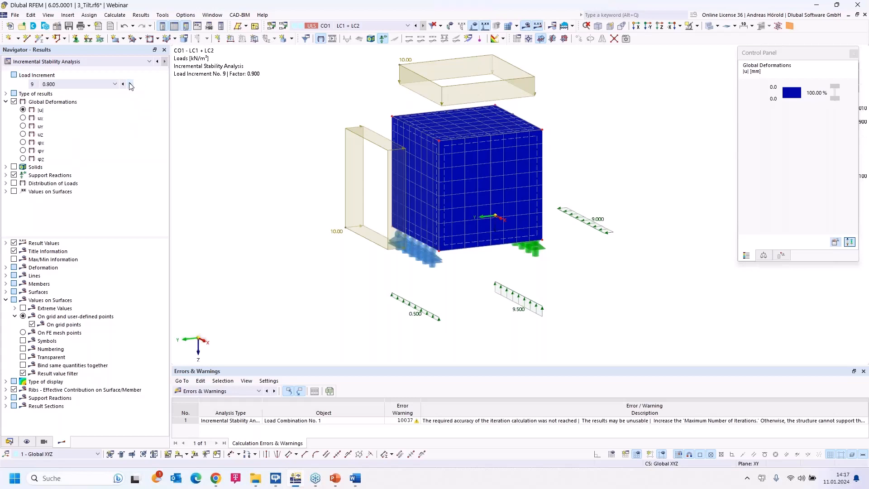
left_click(130, 84)
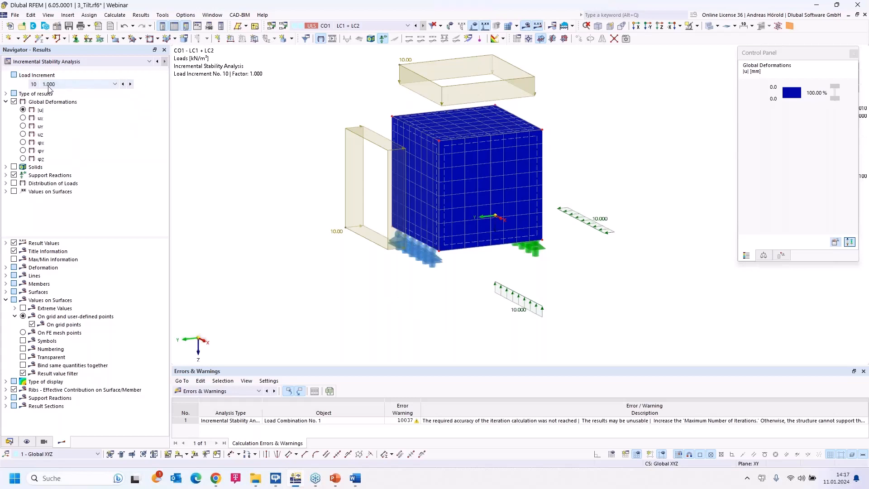
left_click(409, 246)
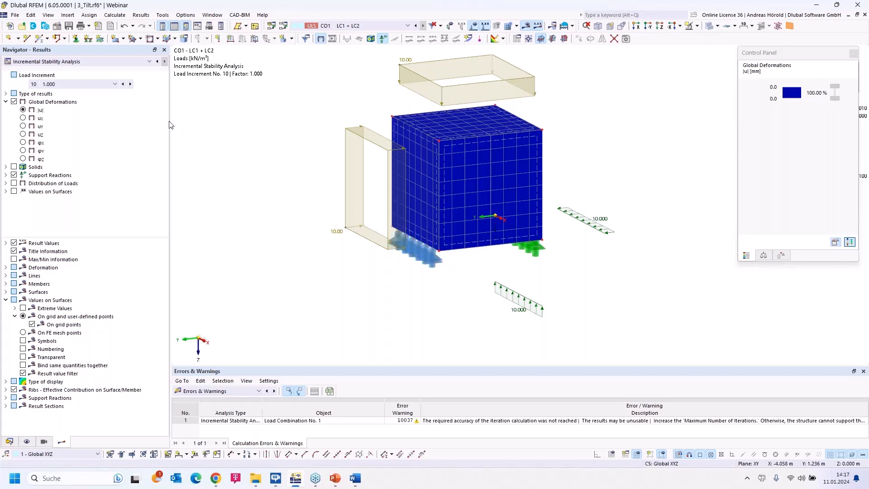
left_click(130, 84)
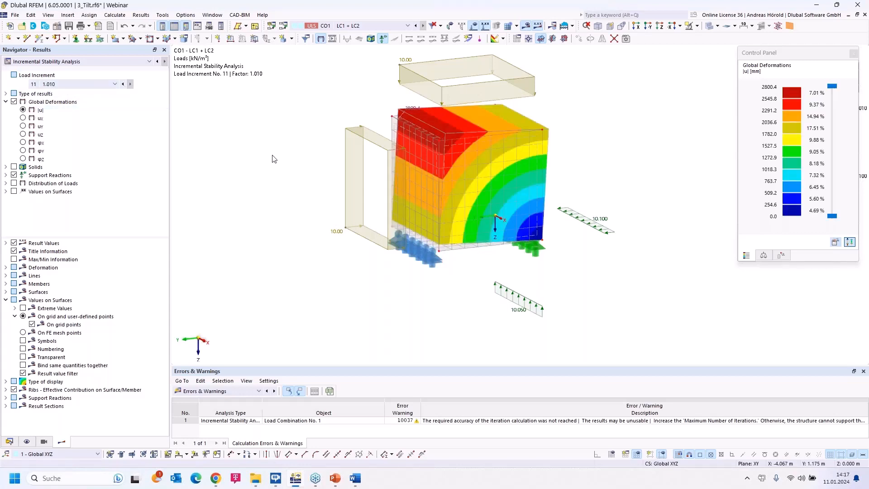
mouse_move(668, 324)
middle_mouse_down("ctrl")
mouse_move(623, 300)
mouse_move(618, 286)
mouse_move(654, 323)
middle_mouse_up("ctrl")
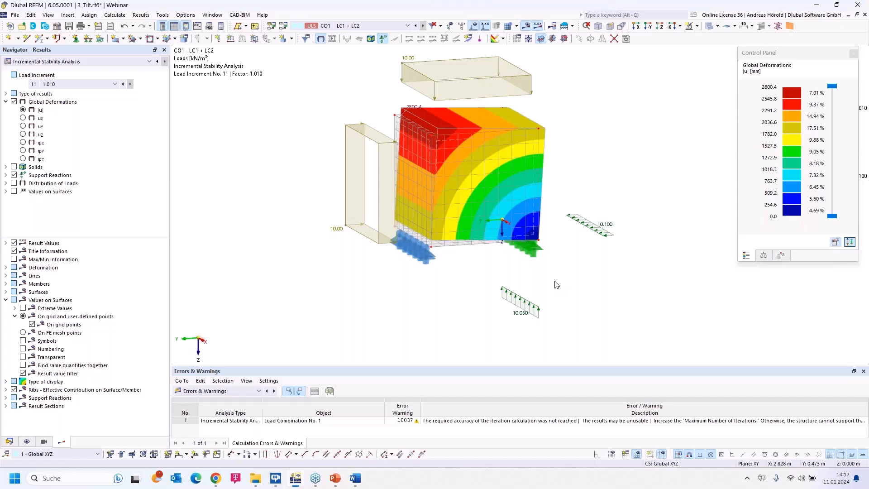
- Create a new calculation diagram and set its analysis type to Incremental Stability Analysis for CO1
left_click(10, 442)
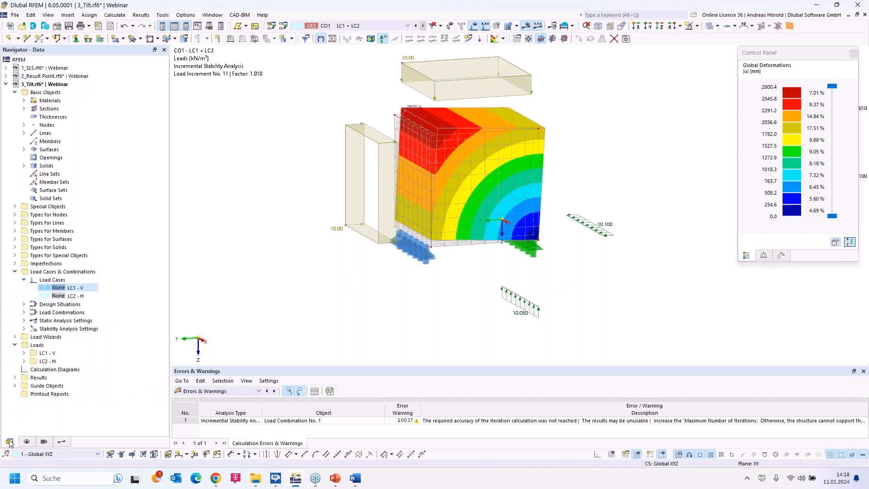
double_click(45, 371)
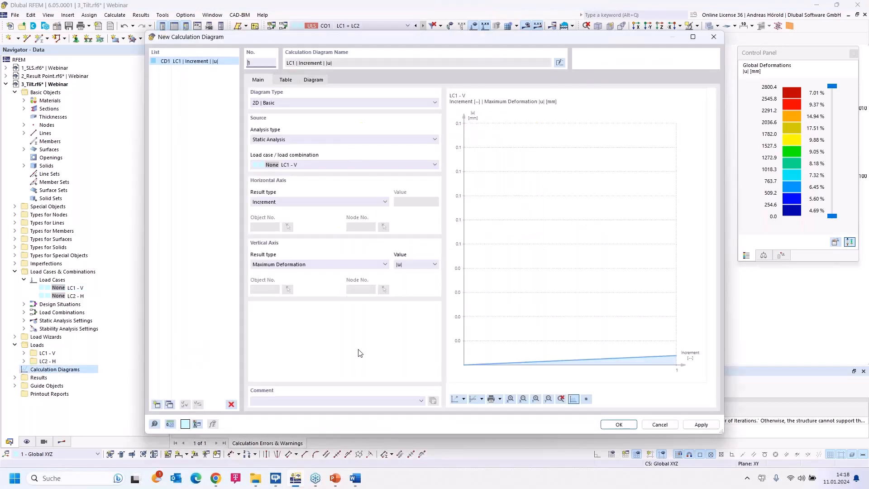
left_click(365, 140)
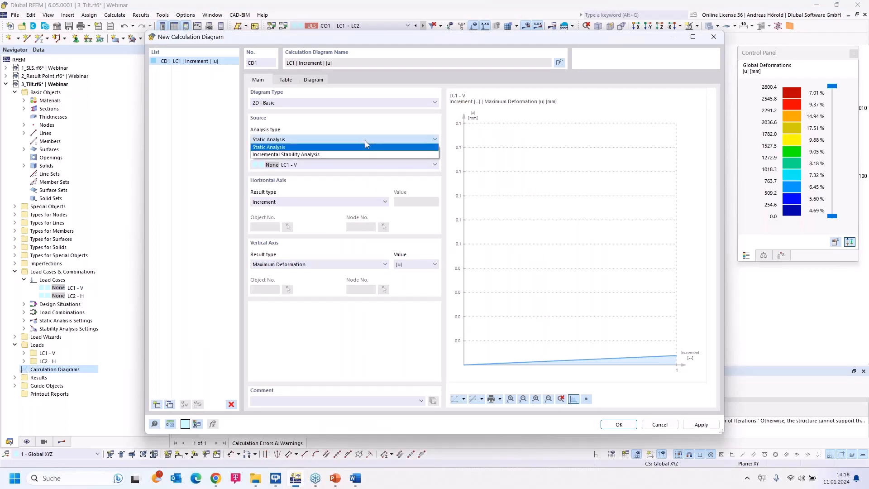
left_click(357, 154)
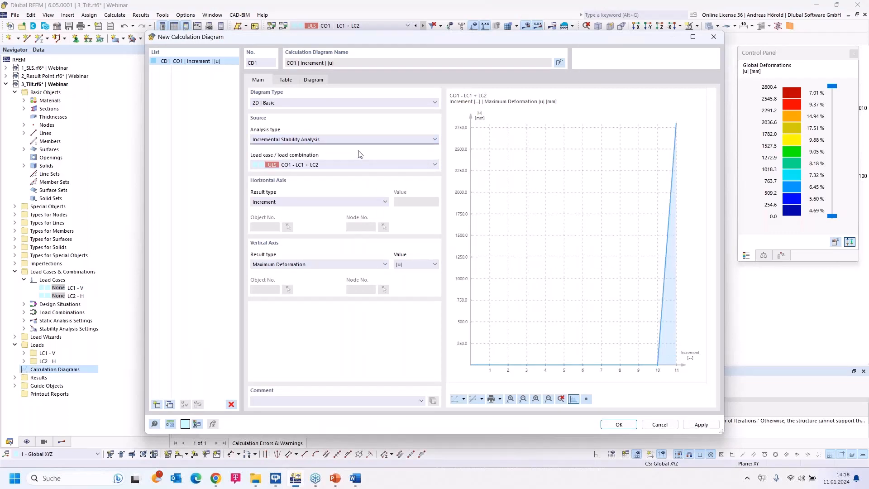
- Set the diagram's horizontal axis to Load Factor against maximum deformation |u|, and check the available graphics print options
left_click(277, 202)
left_click(277, 203)
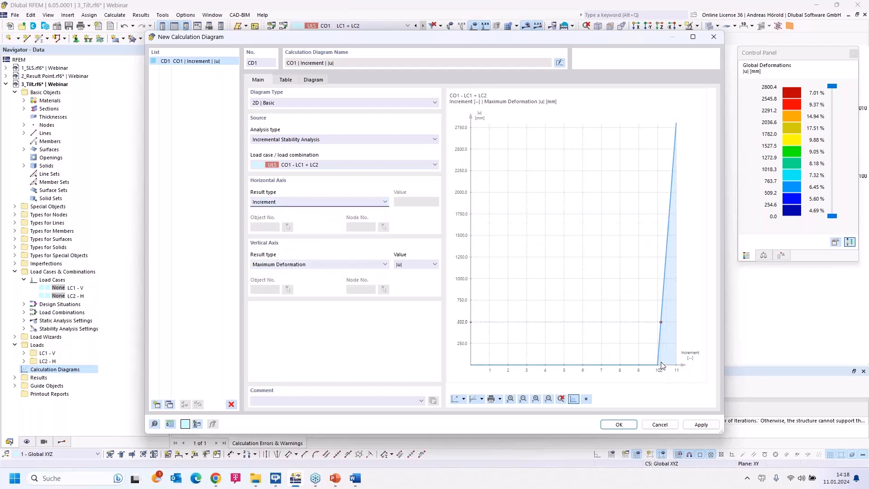
left_click(333, 203)
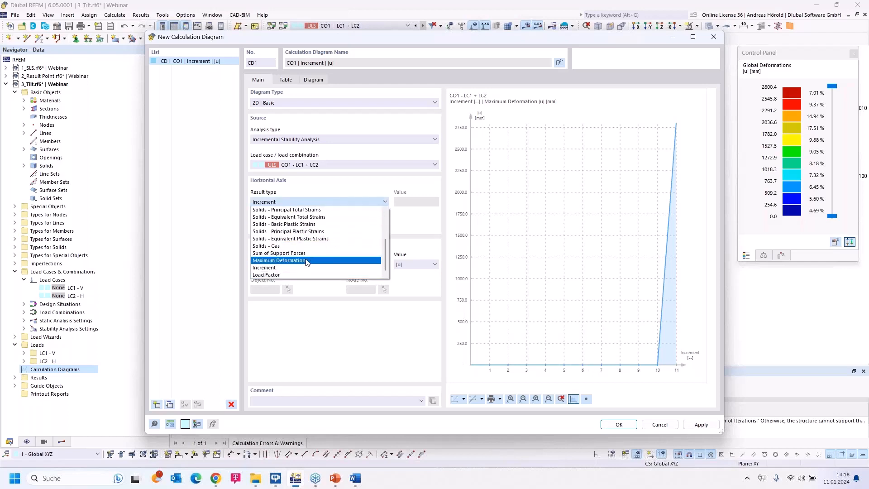
left_click(303, 276)
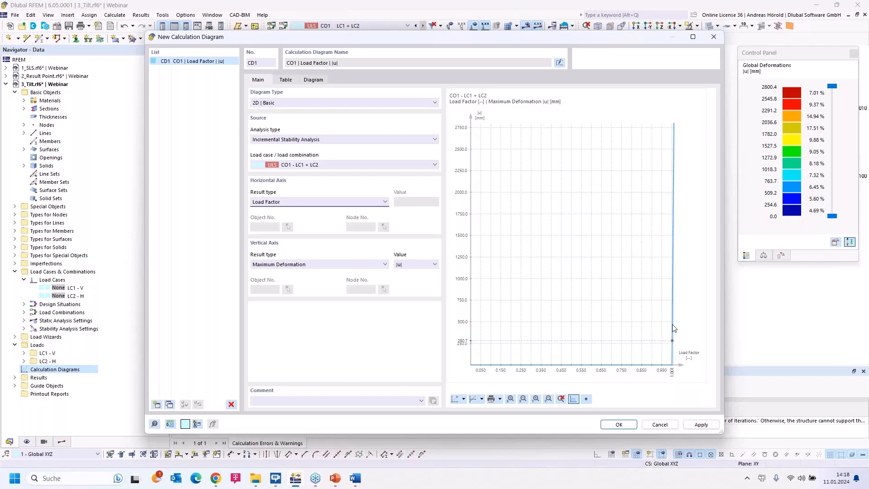
left_click(499, 399)
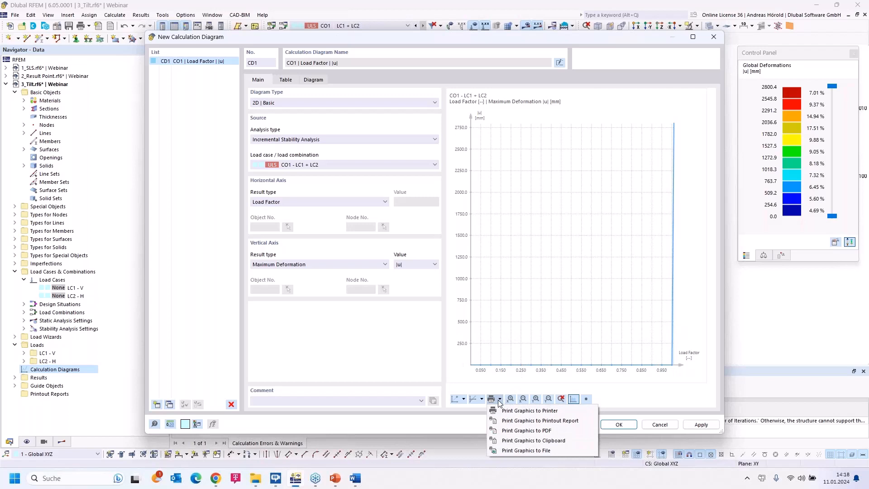
left_click(659, 393)
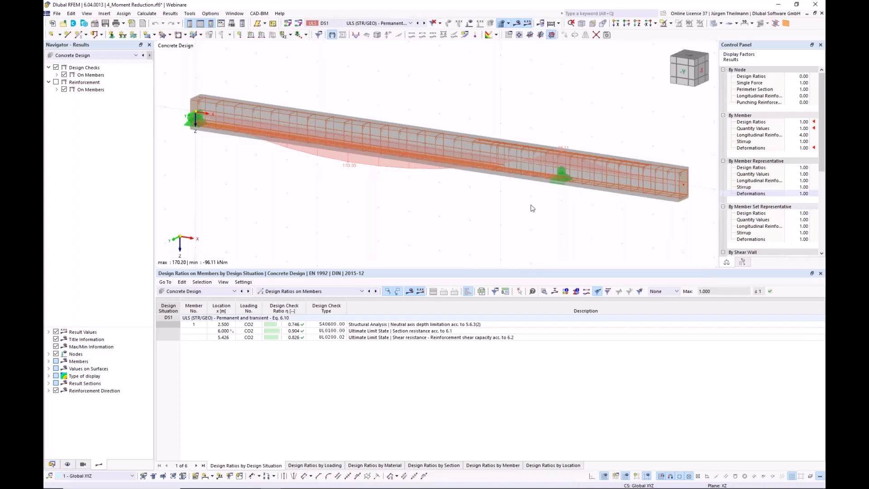
- Hide the Types for Concrete Design on the beam and display the model as lines only
left_click(67, 465)
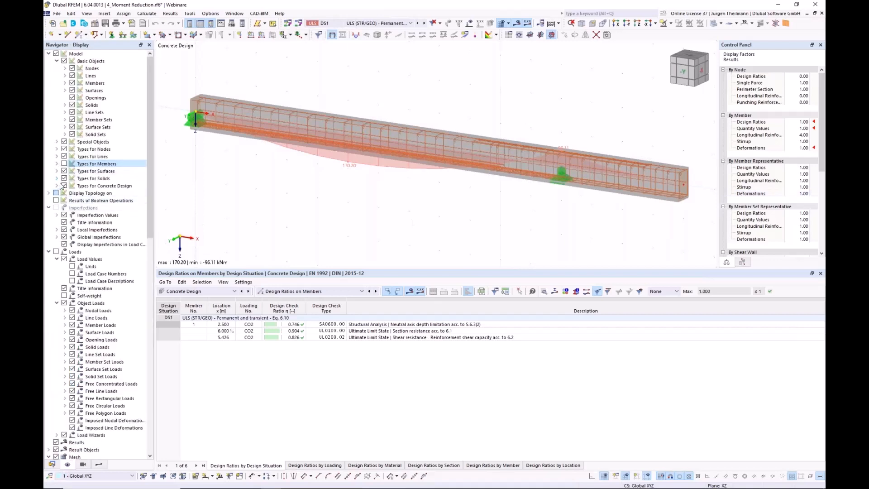
left_click(64, 185)
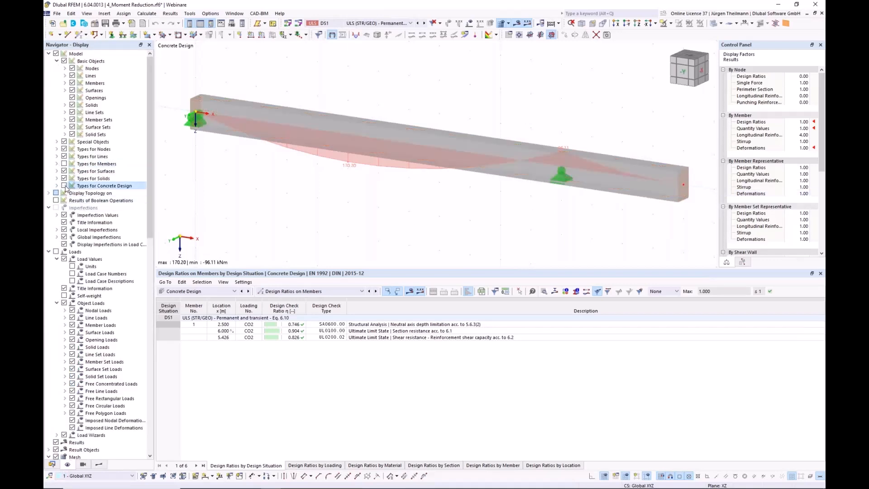
left_click(715, 25)
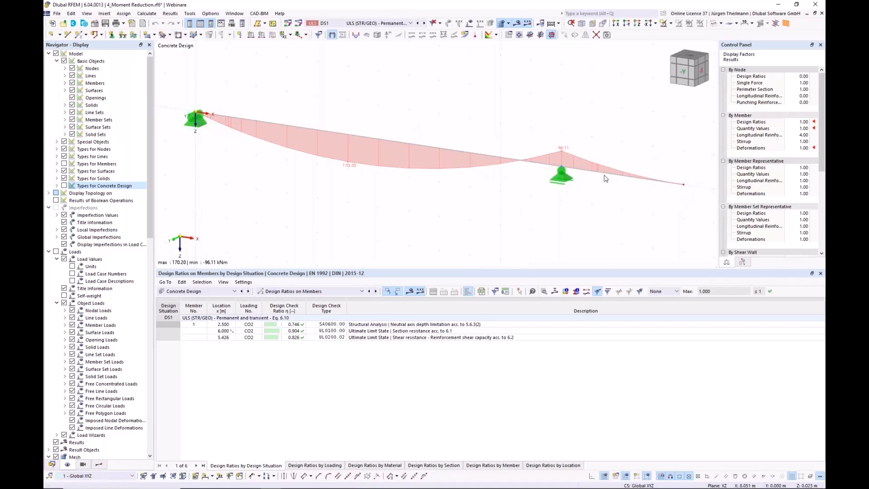
- Expand the members' Ultimate Limit State design checks down to the UL0200.02 values to locate the My,Ed result
left_click(99, 465)
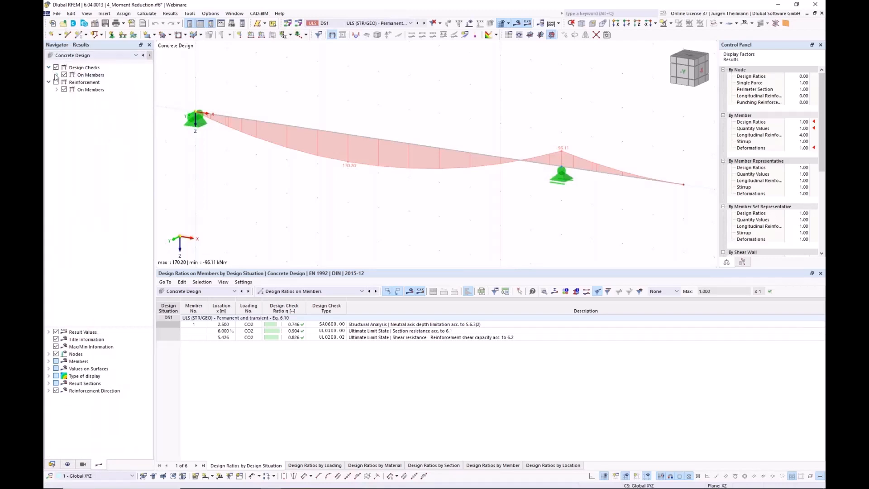
left_click(56, 75)
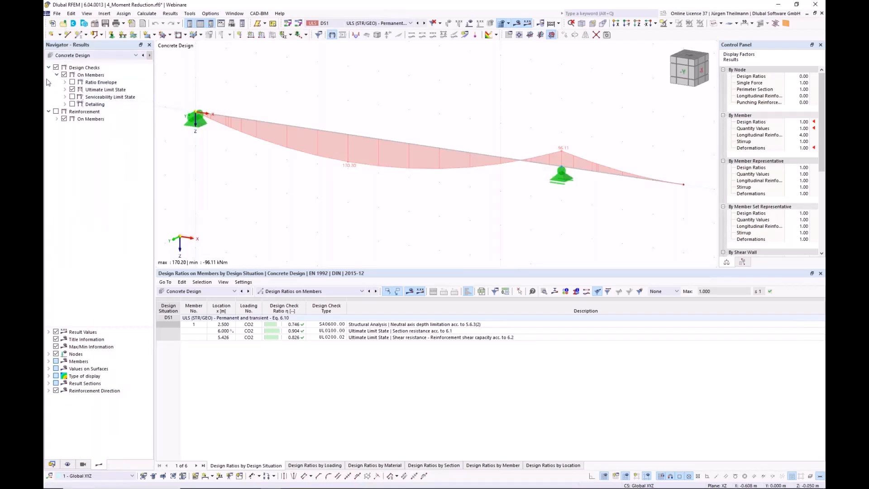
left_click(64, 90)
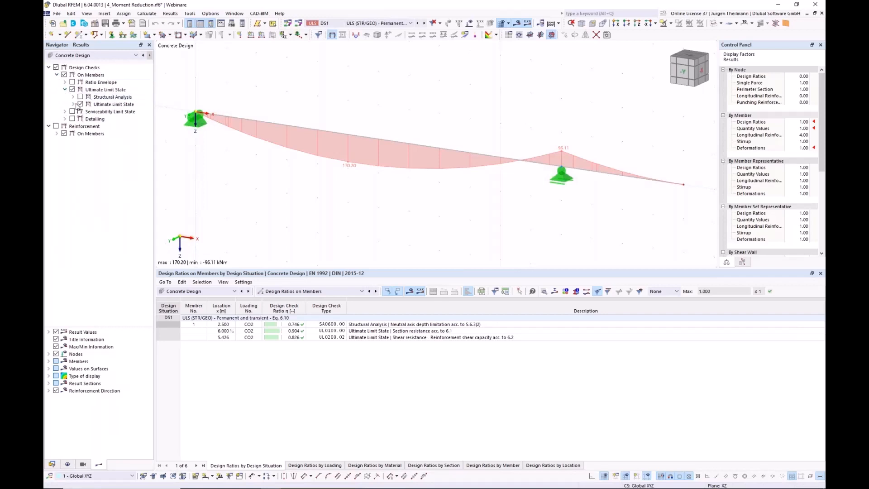
left_click(72, 104)
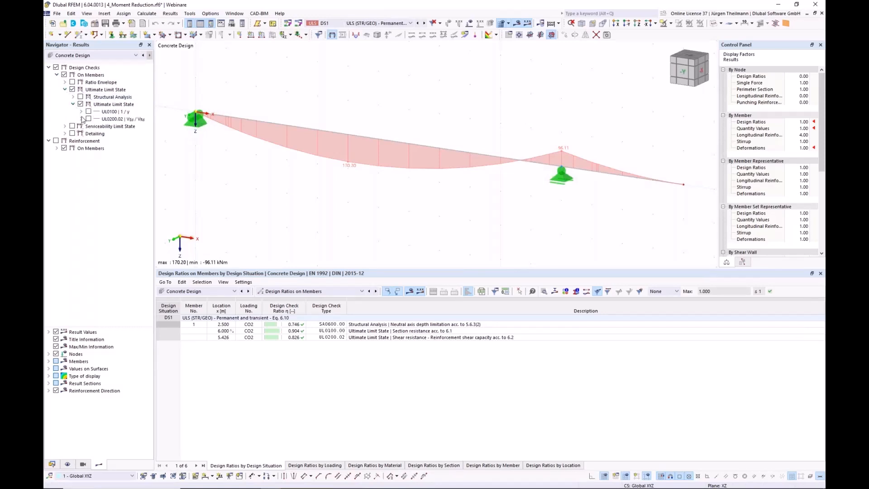
left_click(82, 112)
left_click(82, 112)
left_click(82, 118)
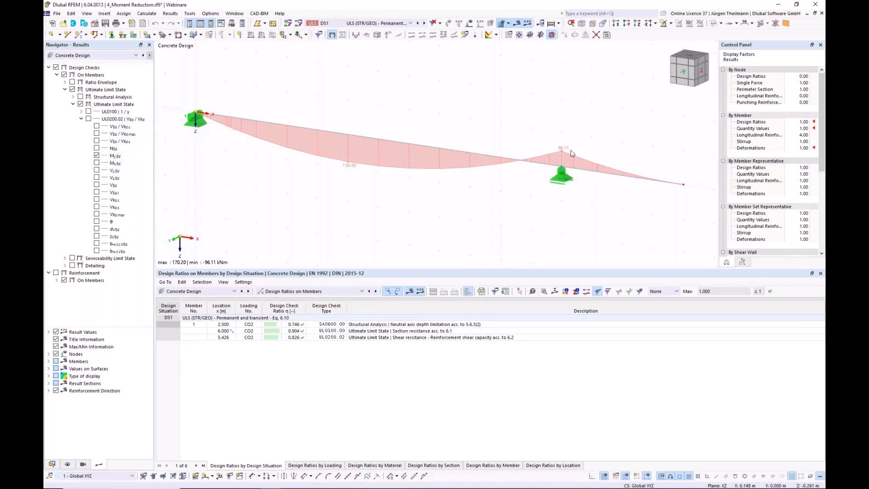
- Examine the My,Ed moment diagram at the inner support from the -Y direction, and over the whole beam
left_click(684, 74)
scroll(574, 189, "up", 5)
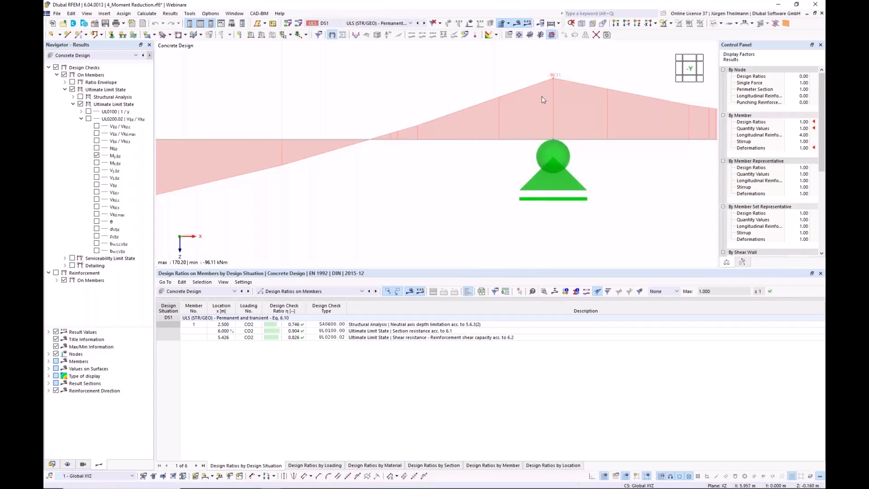
scroll(575, 171, "down", 3)
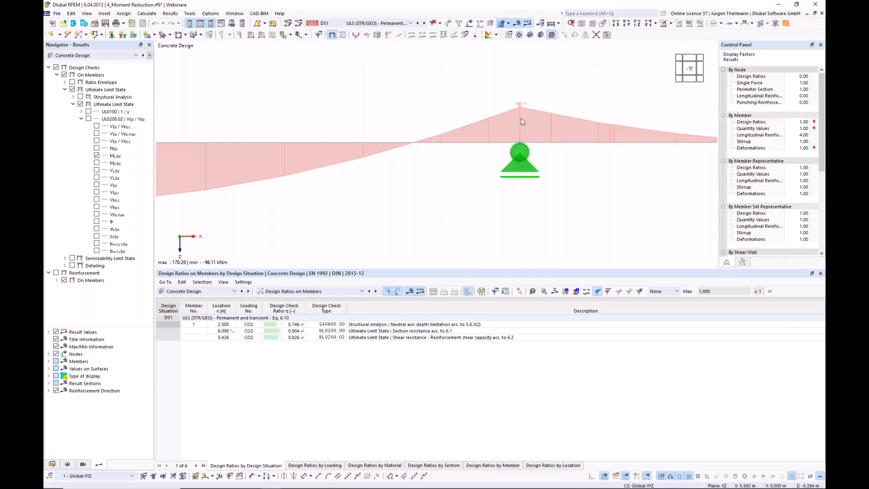
middle_click(520, 146)
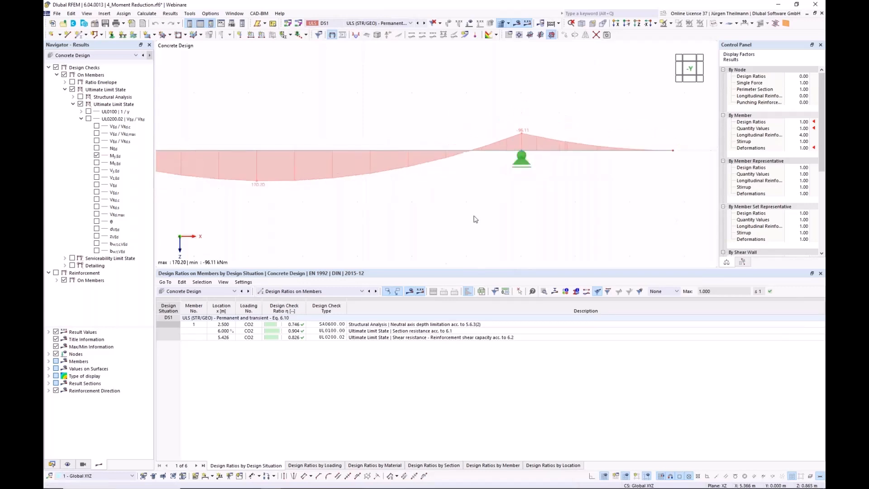
scroll(514, 190, "down", 4)
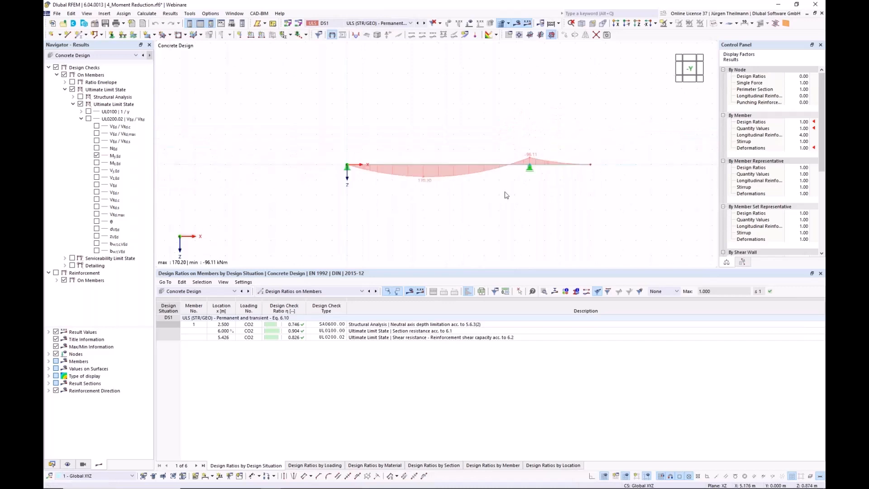
middle_click_drag(485, 184, 460, 172)
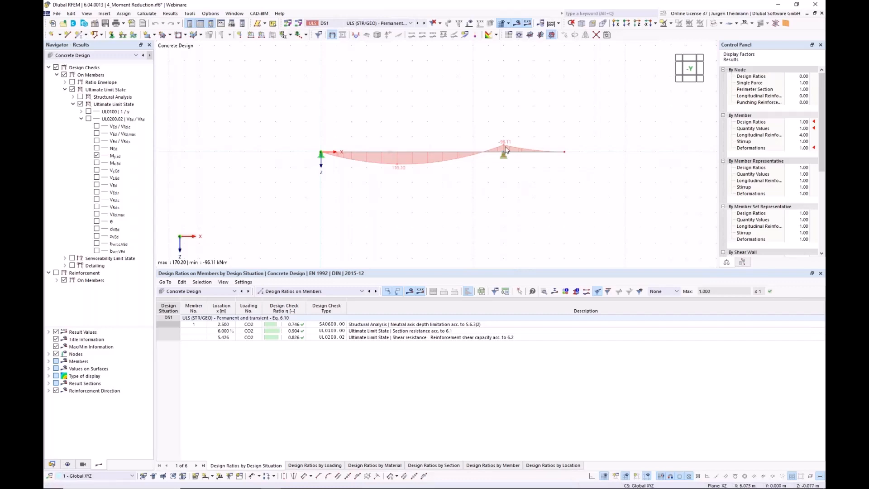
middle_click_drag(508, 168, 491, 186, "ctrl")
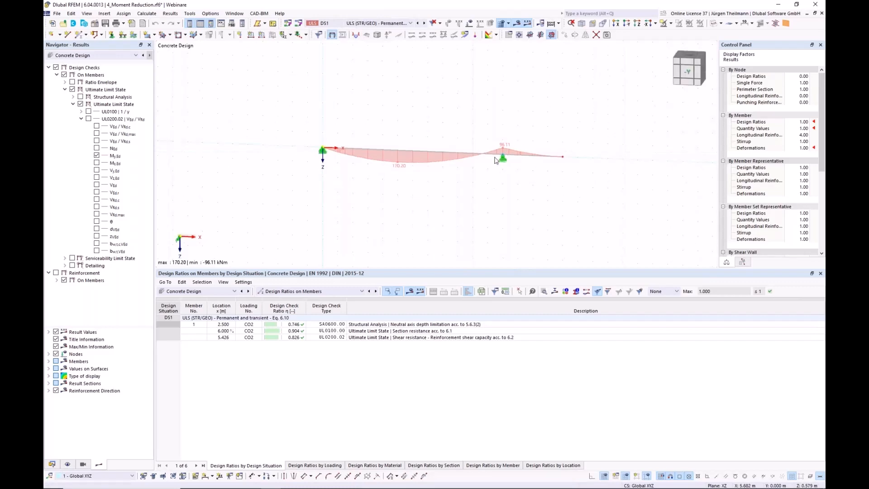
scroll(503, 158, "up", 3)
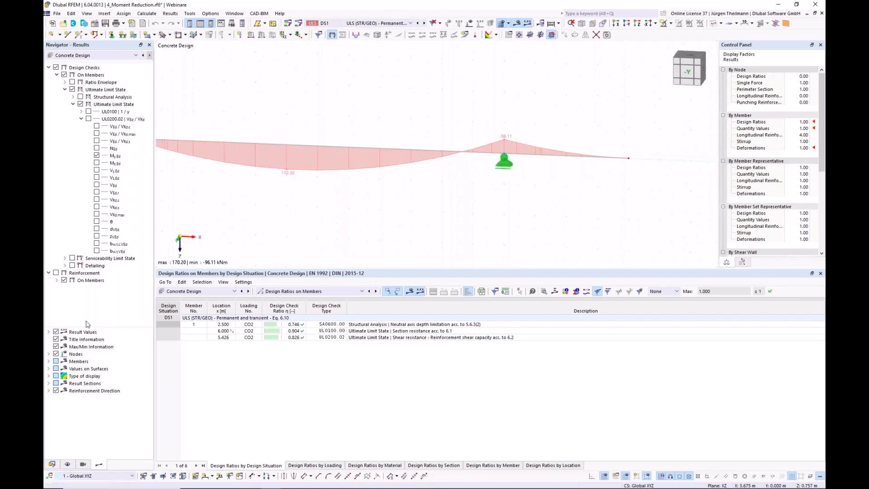
- Display the Types for Members so the concrete design support at the inner support is drawn
left_click(68, 465)
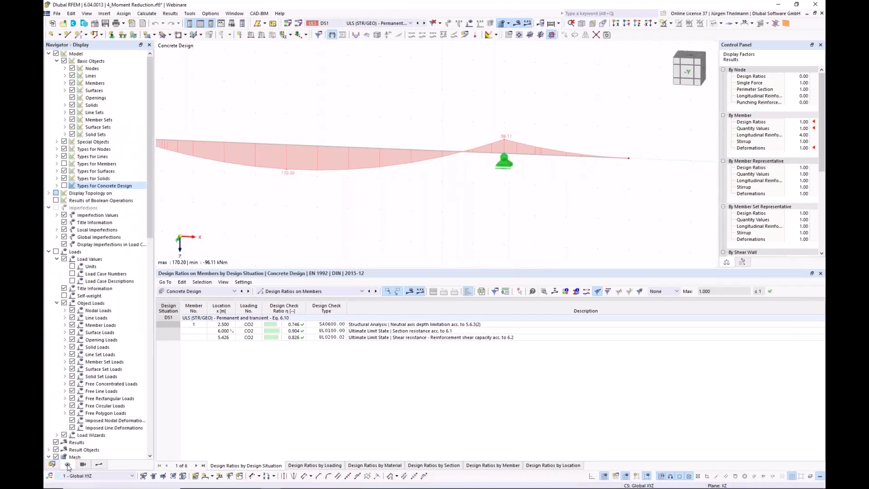
left_click(65, 167)
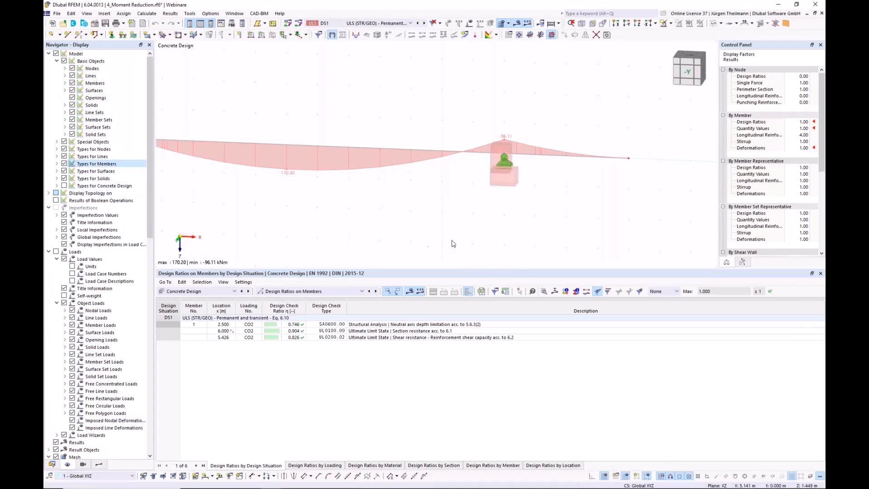
middle_click_drag(449, 228, 552, 207)
scroll(574, 168, "up", 3)
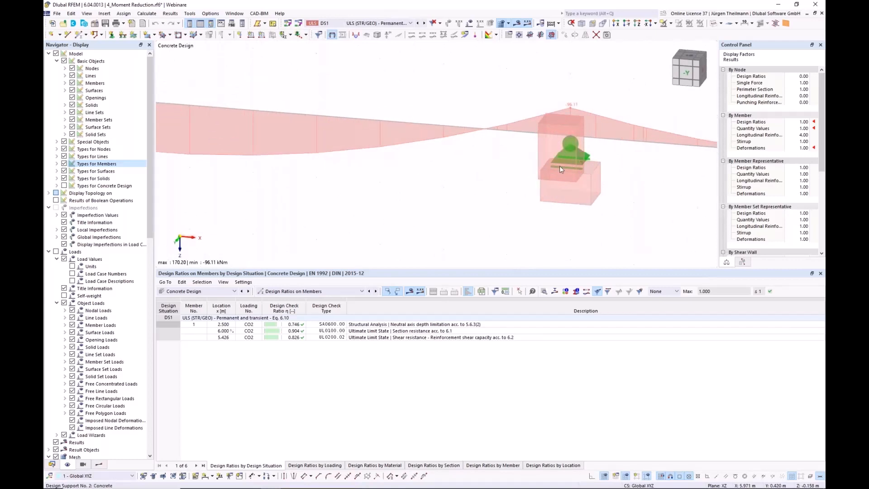
- Open the inner concrete design support, try the monolithic connection option, turn it off again, and accept the dialog
double_click(571, 191)
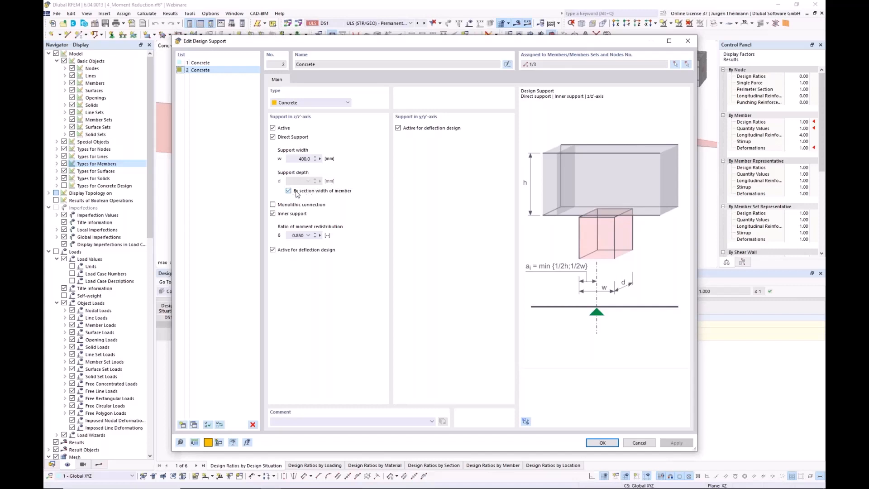
left_click(273, 204)
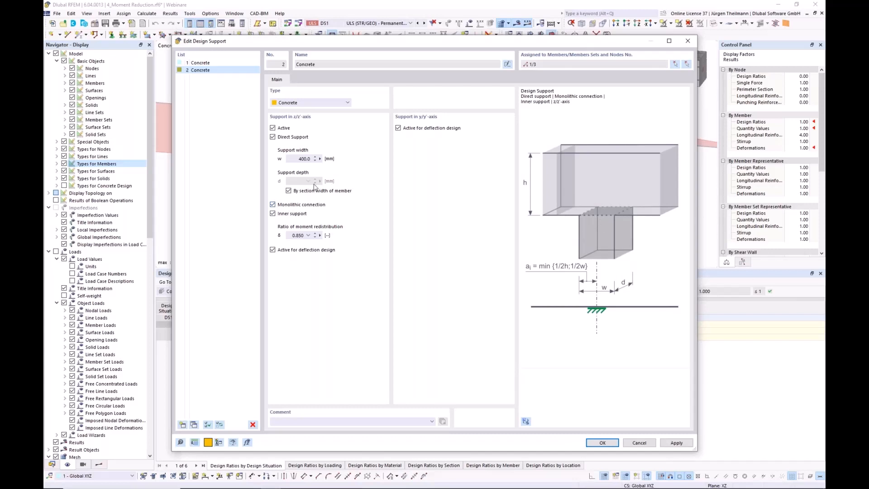
left_click(272, 205)
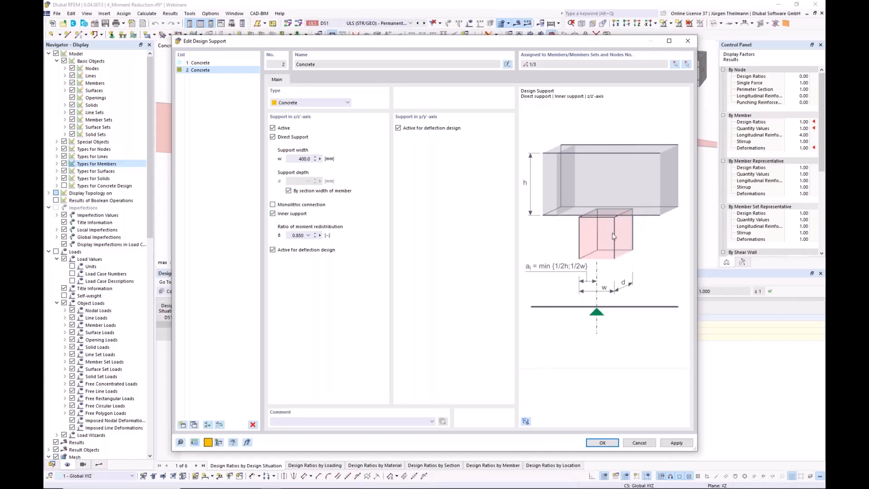
left_click(602, 442)
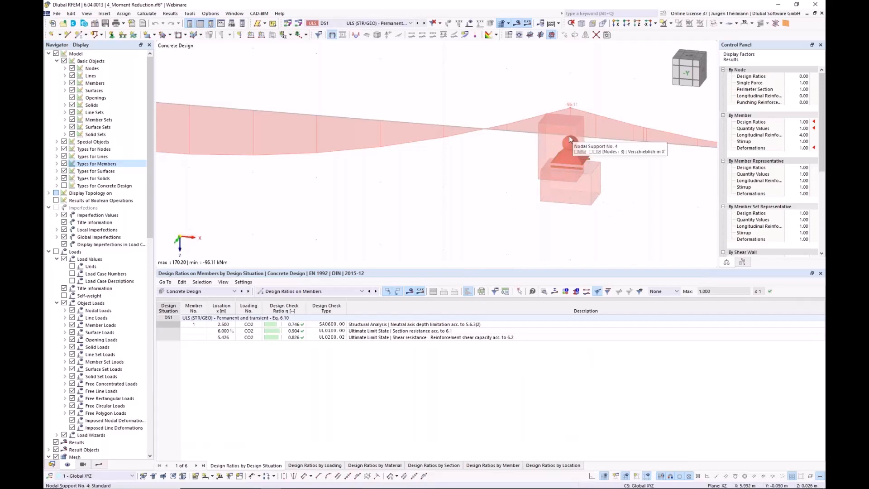
- Review member 1's design supports, inspect the concrete design support assigned to internal node 3, and cancel both dialogs
double_click(515, 134)
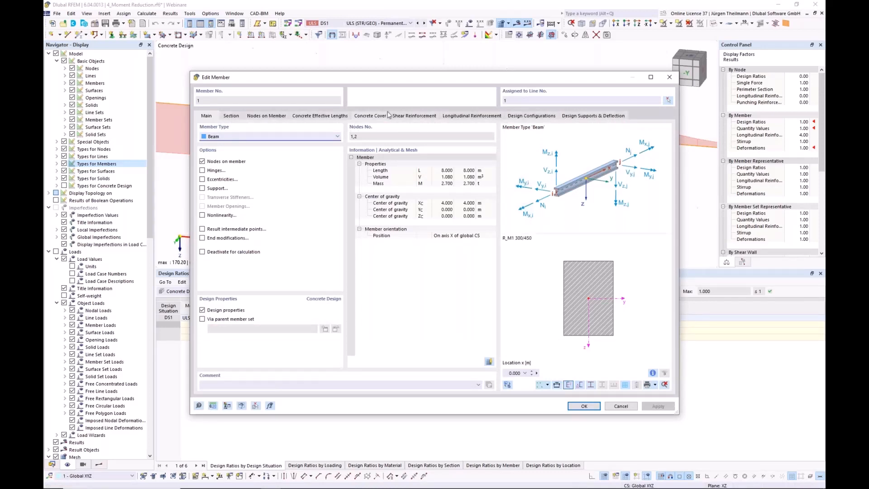
left_click(587, 117)
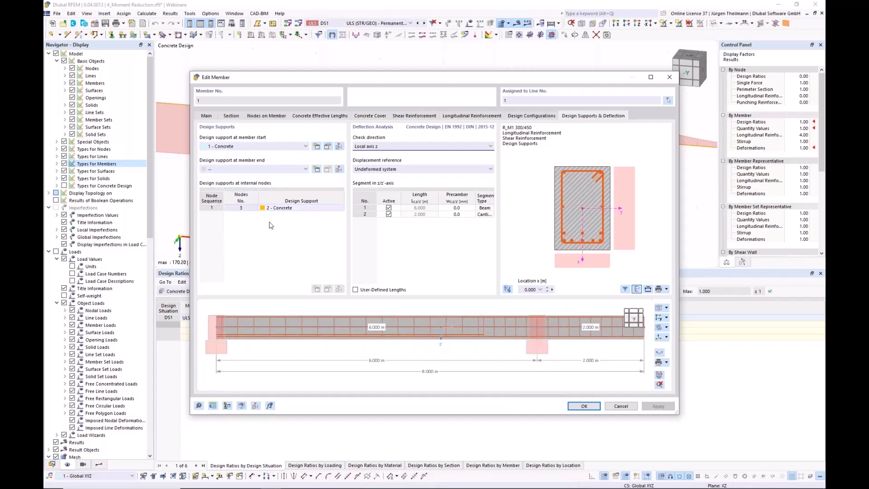
left_click(208, 207)
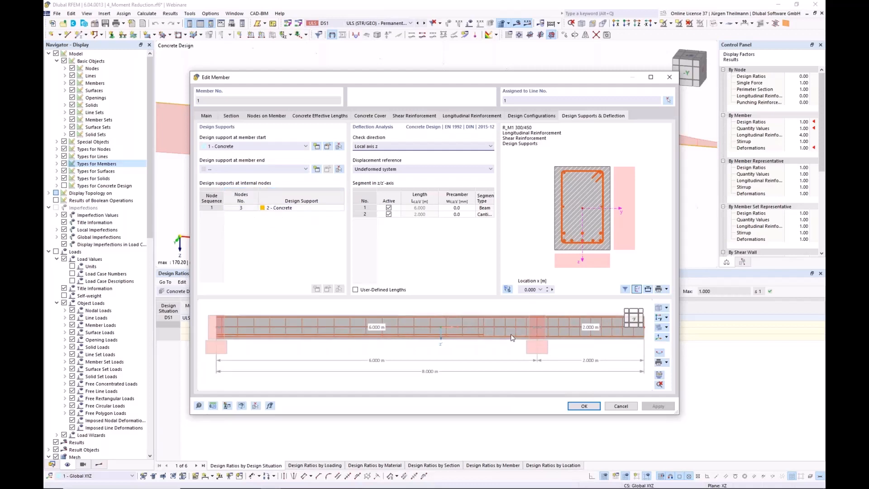
left_click(298, 209)
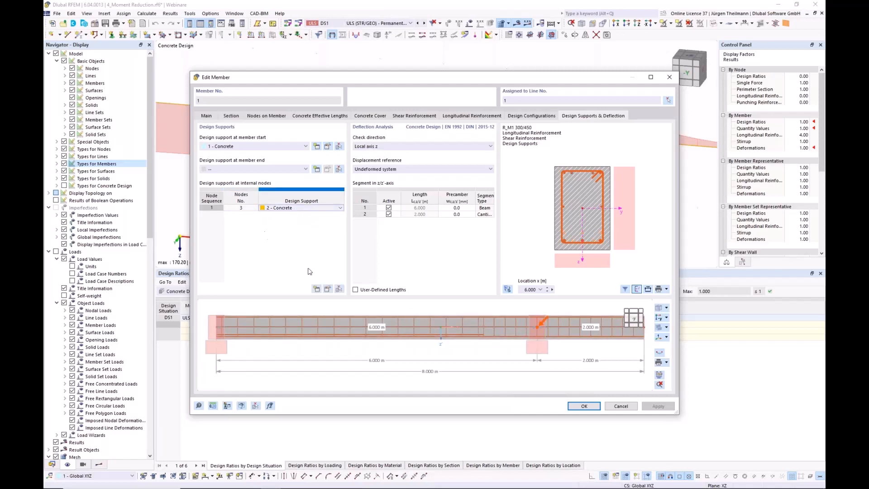
left_click(327, 289)
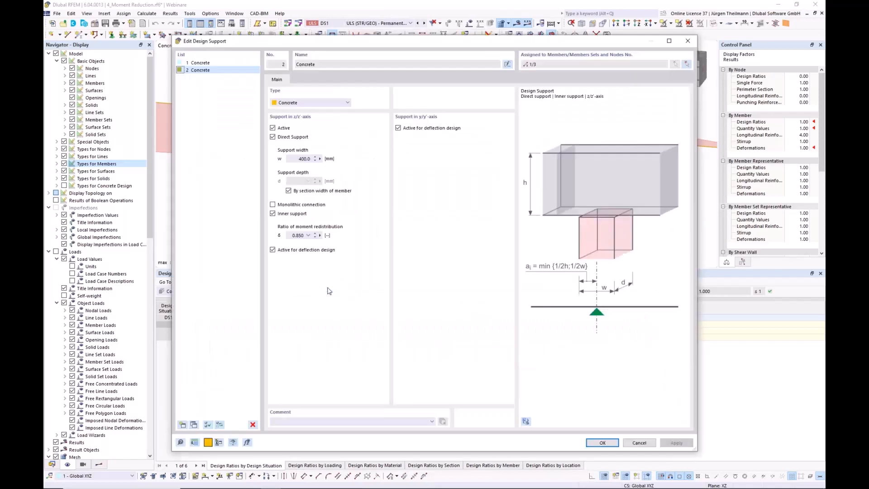
left_click(638, 443)
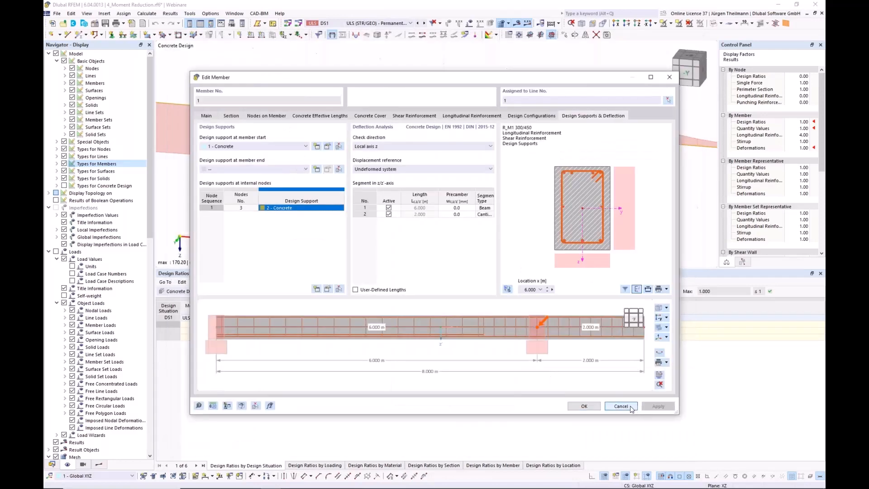
left_click(620, 405)
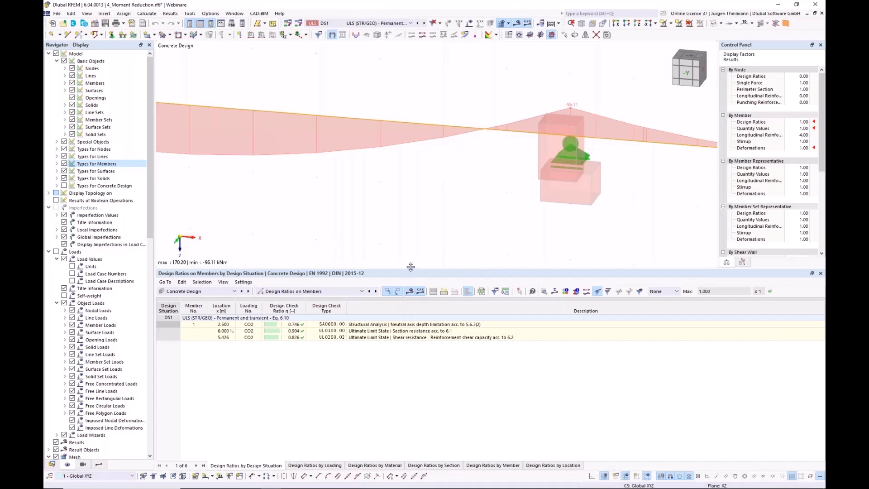
- Show the Concrete Design input data and open the Standard ultimate configuration for editing
left_click_drag(410, 267, 410, 253)
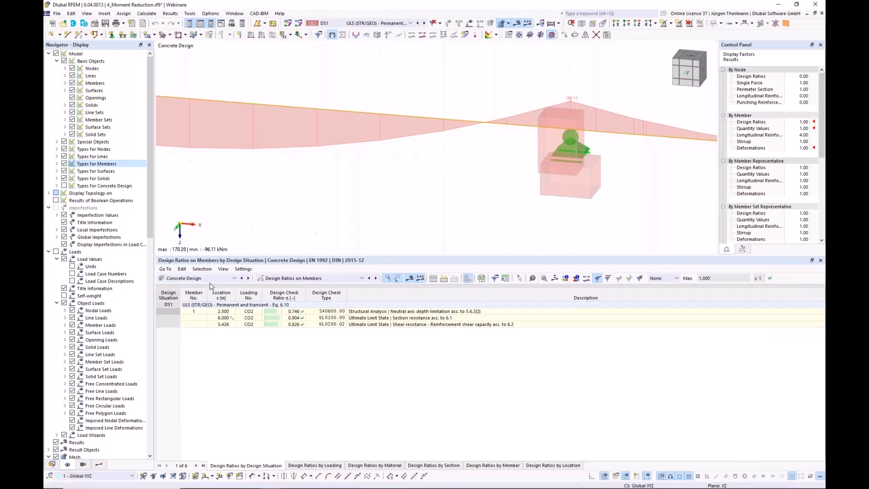
left_click(333, 282)
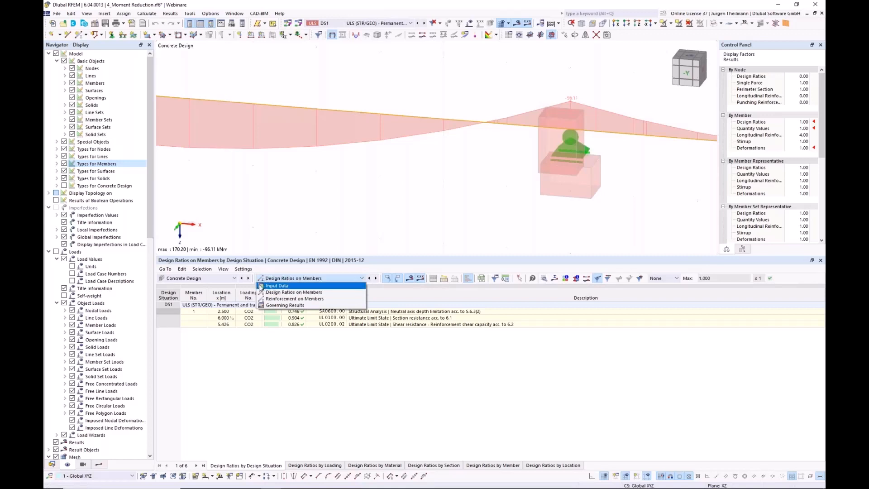
left_click(286, 287)
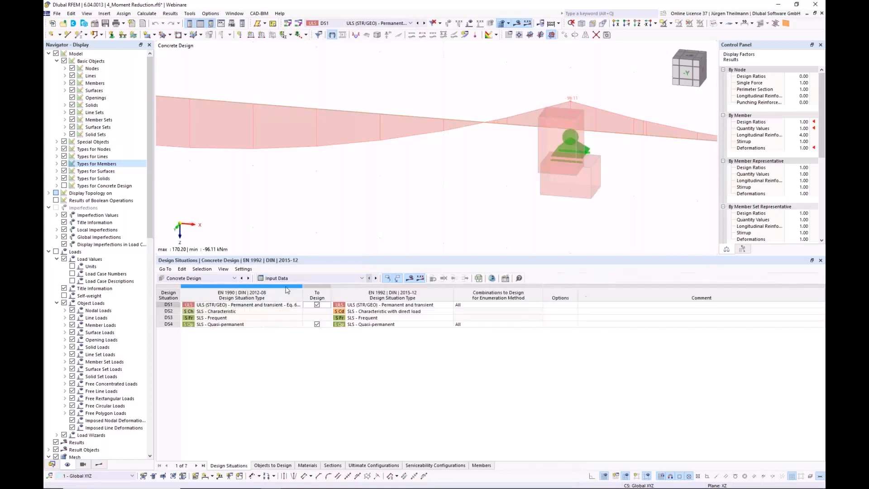
left_click(367, 465)
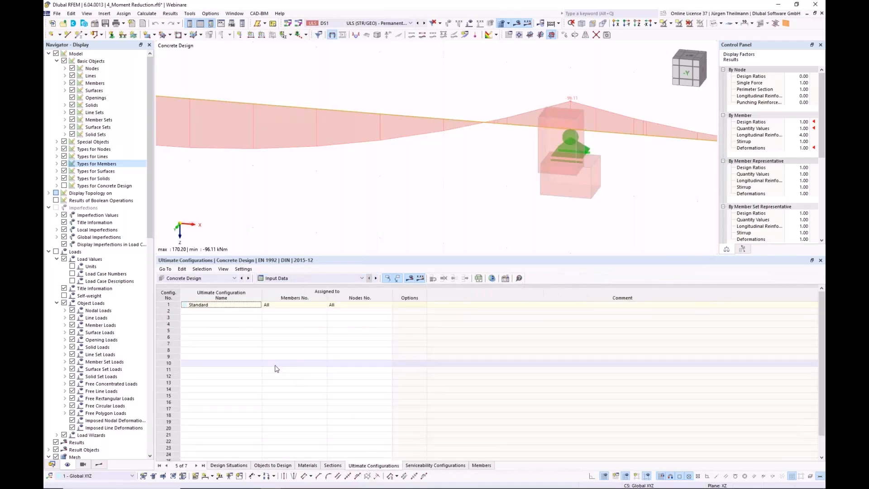
left_click(169, 305)
double_click(169, 306)
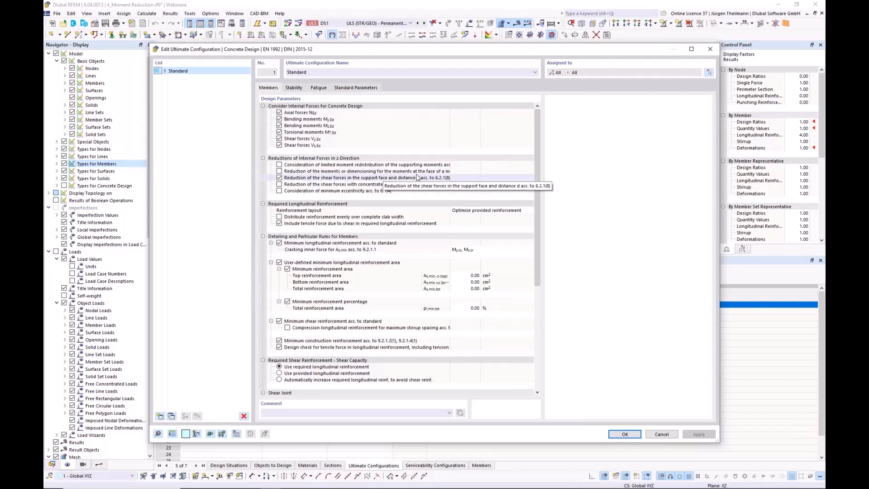
- Activate the reduction of moments at the face of a monolithic support per 5.3.2.2, accept the configuration and allow deletion of the Concrete Design results
left_click(443, 172)
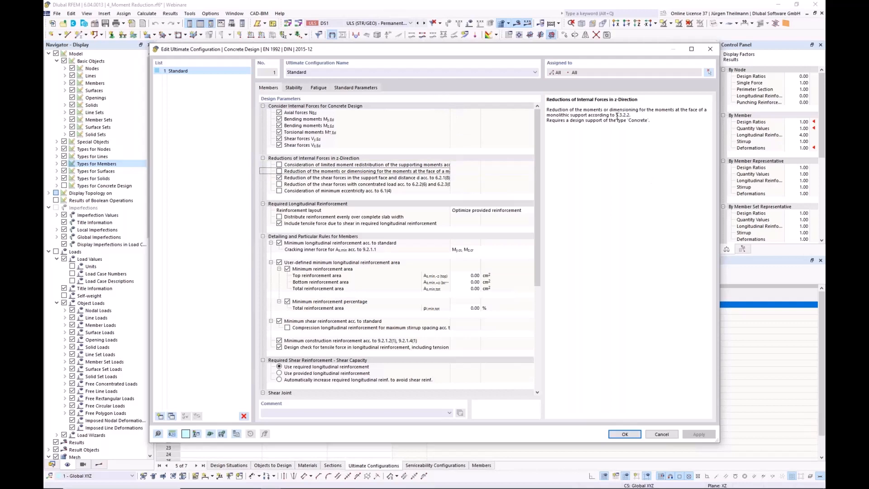
left_click_drag(628, 115, 617, 119)
left_click(279, 172)
left_click(279, 171)
left_click(629, 437)
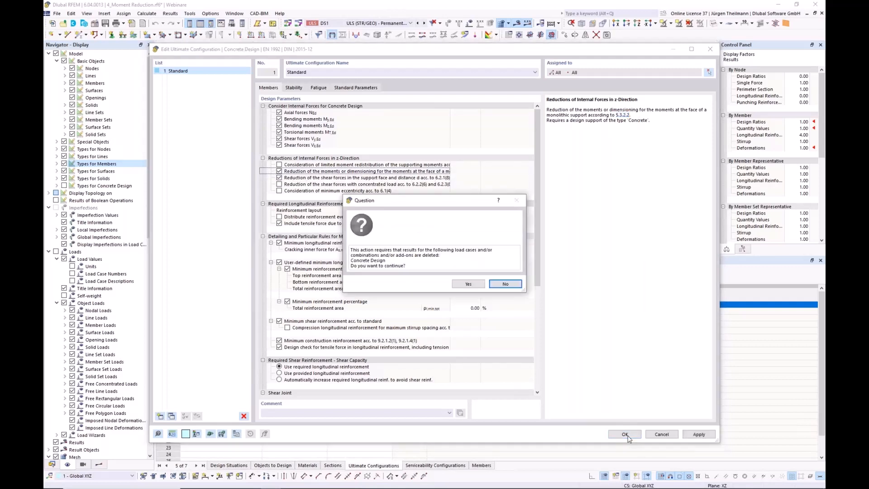
left_click(466, 284)
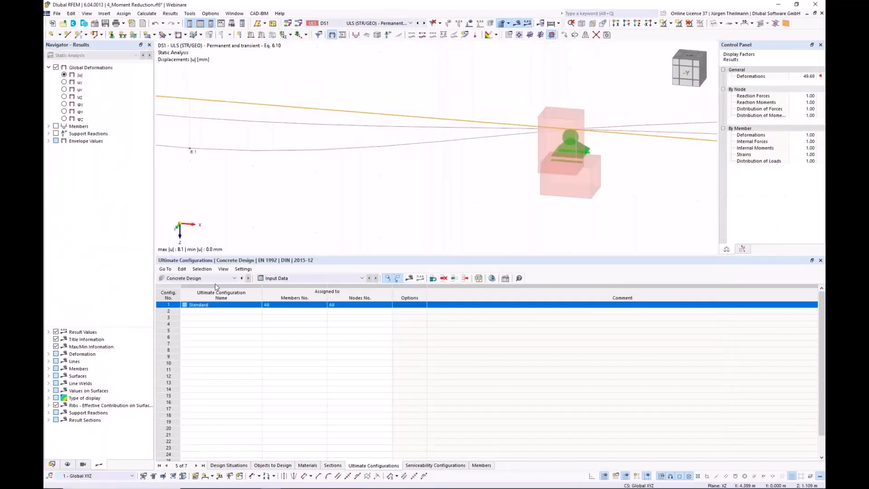
- Recalculate the concrete design results and view the My,Ed diagram at the inner support from the -Y direction
left_click(410, 279)
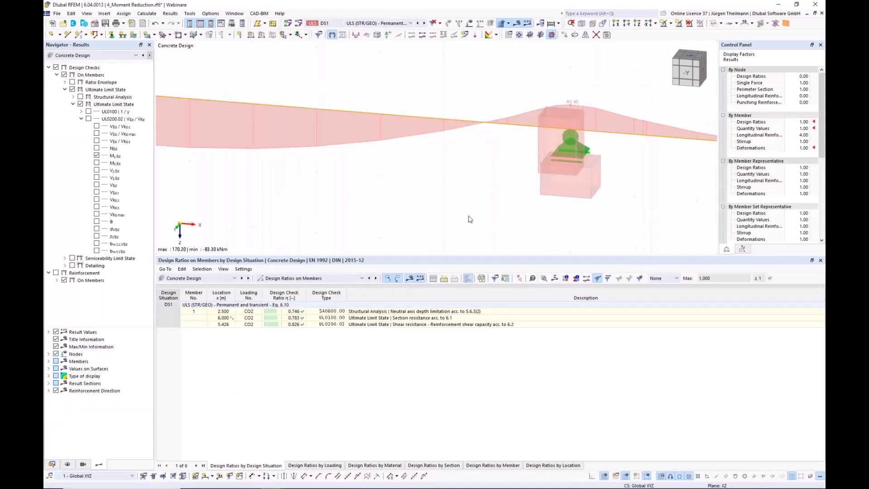
left_click(686, 74)
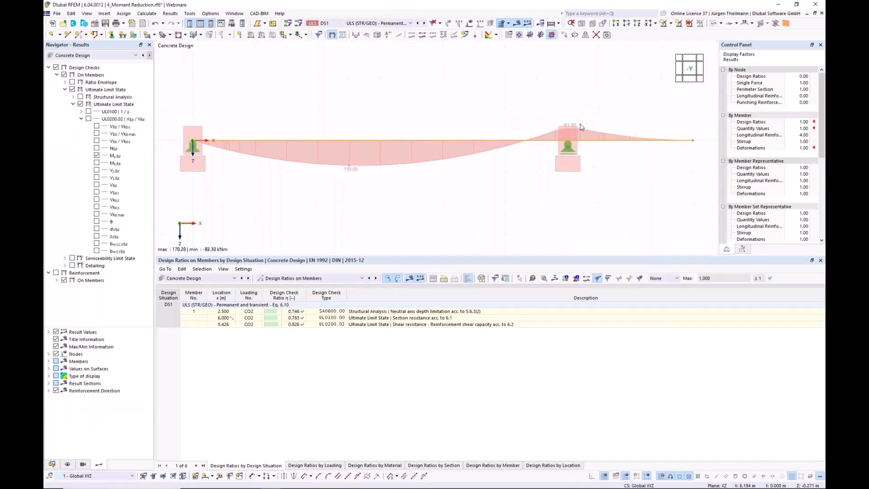
scroll(581, 128, "up", 3)
middle_click_drag(522, 200, 435, 183)
- Hide the Types for Members display so the design supports no longer cover the My,Ed diagram, and return to the results settings
left_click(68, 464)
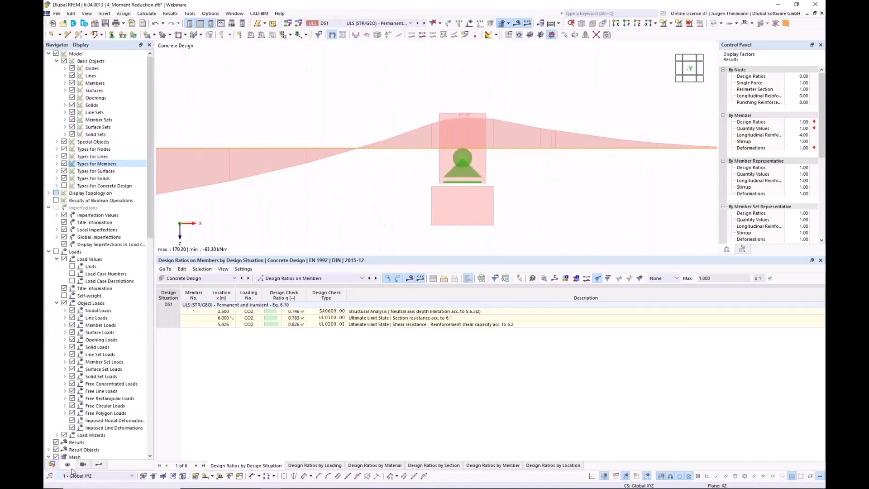
left_click(64, 163)
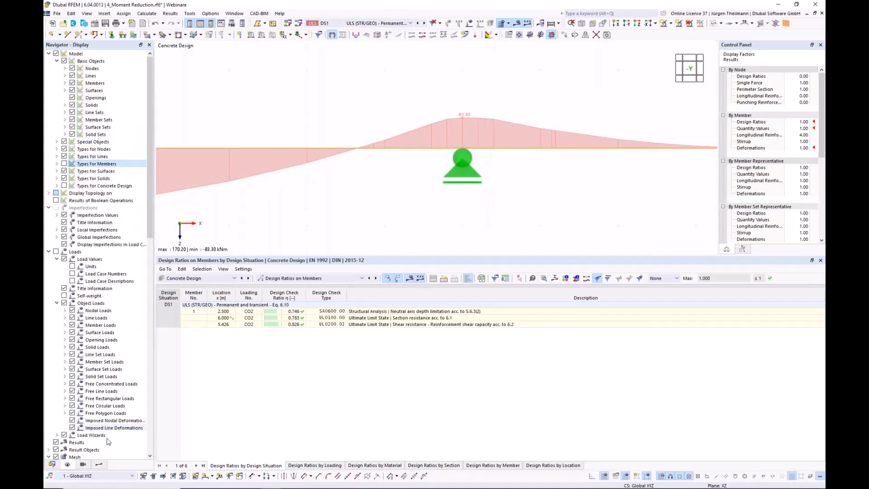
left_click(98, 464)
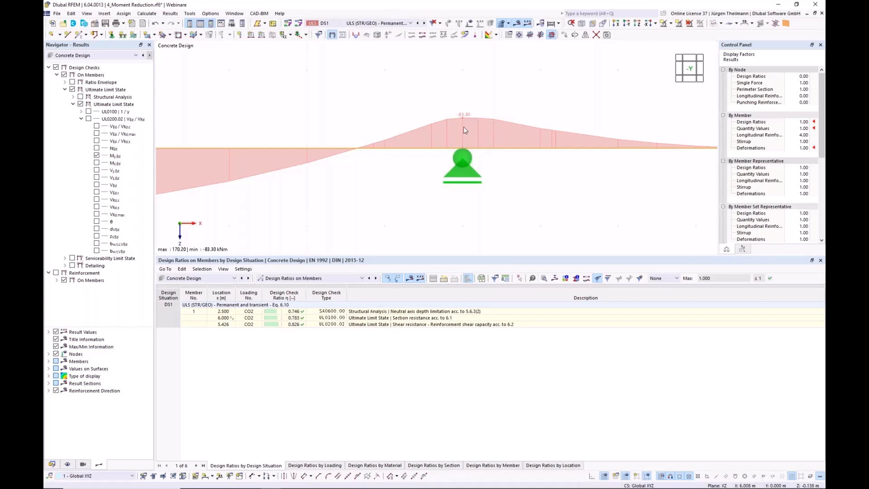
scroll(464, 131, "up", 2)
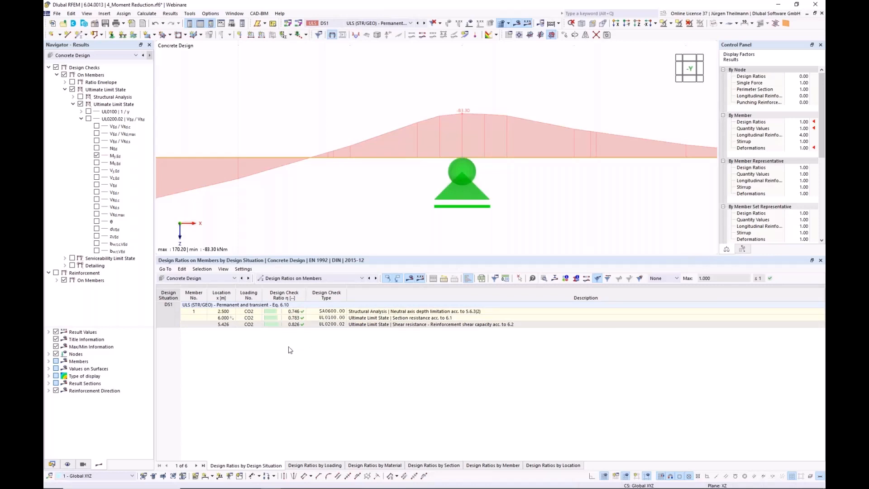
- Collapse the moment reduction model's data tree, switch to the 5_Punching model and clear its surface selection
left_click(52, 464)
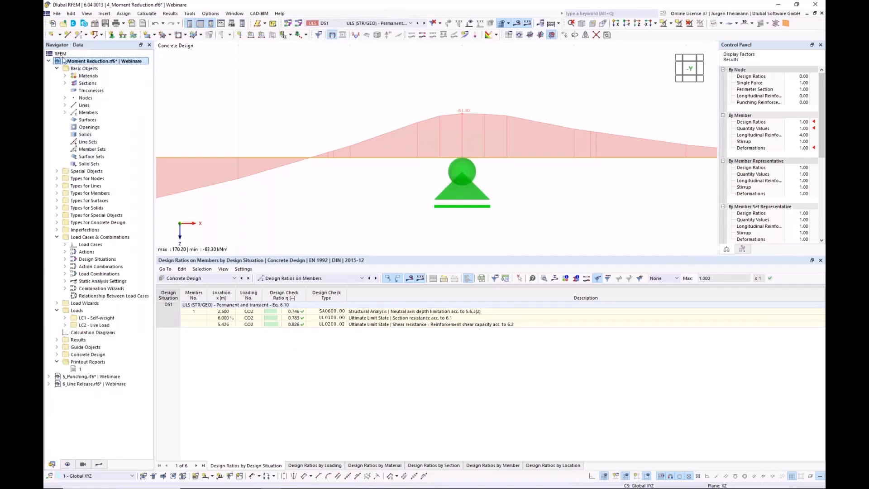
left_click(49, 61)
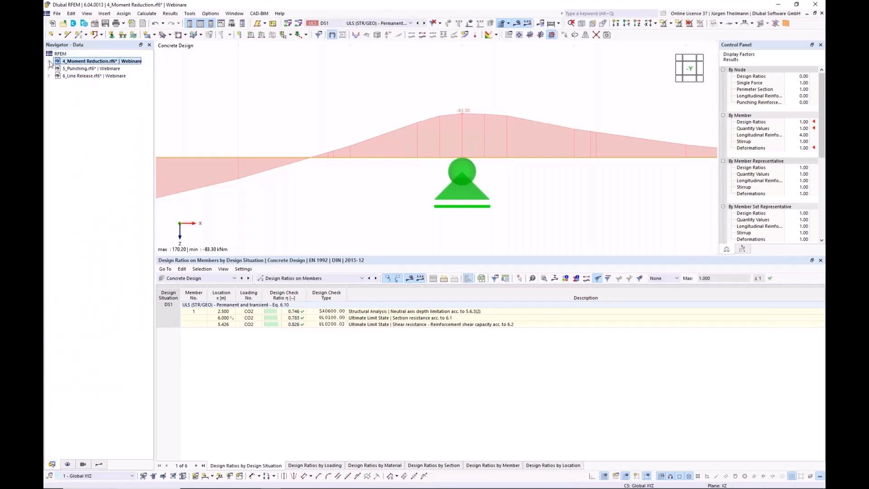
left_click(72, 70)
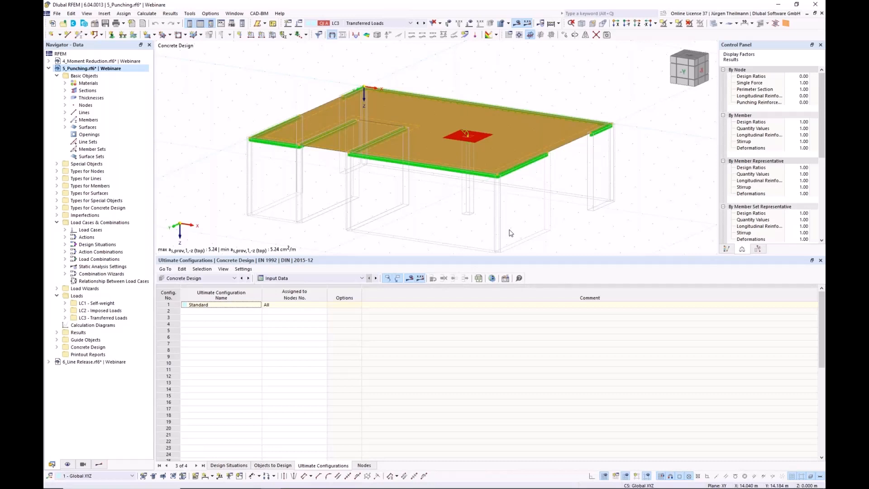
left_click(420, 221)
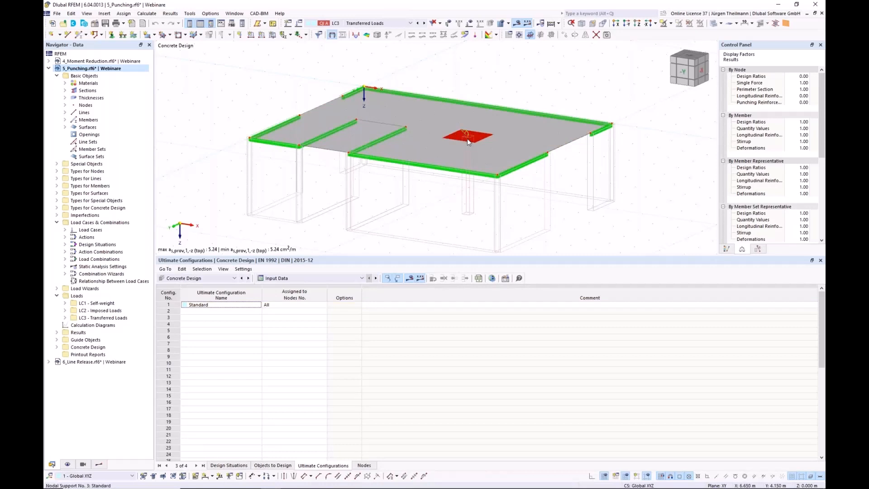
- Show the Design Ratios on Nodes table for the punching checks and enlarge the model view around the column node
scroll(467, 139, "up", 5)
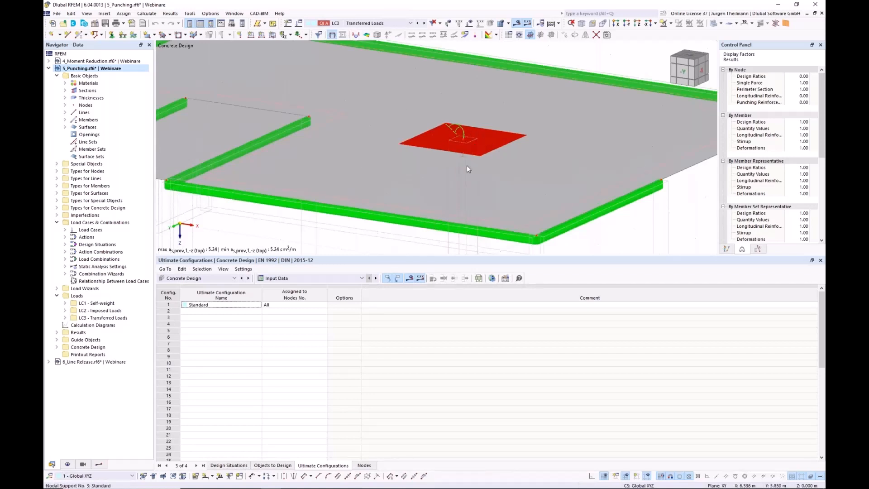
left_click(295, 278)
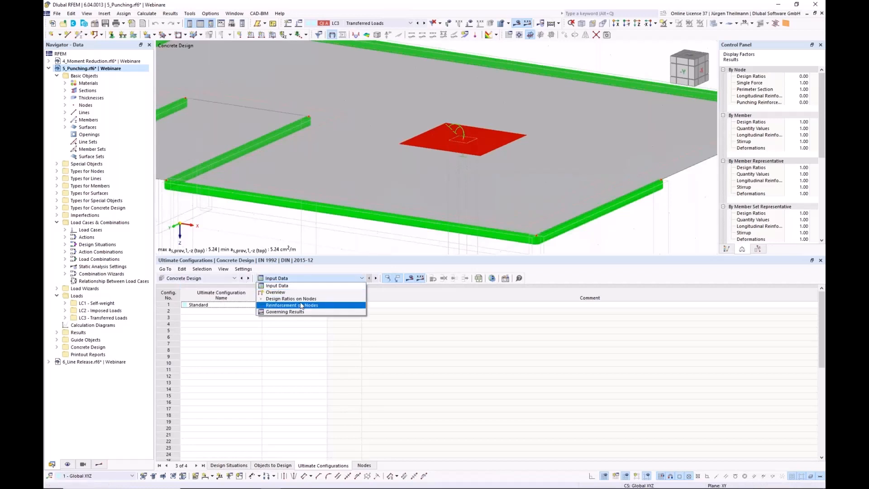
left_click(303, 300)
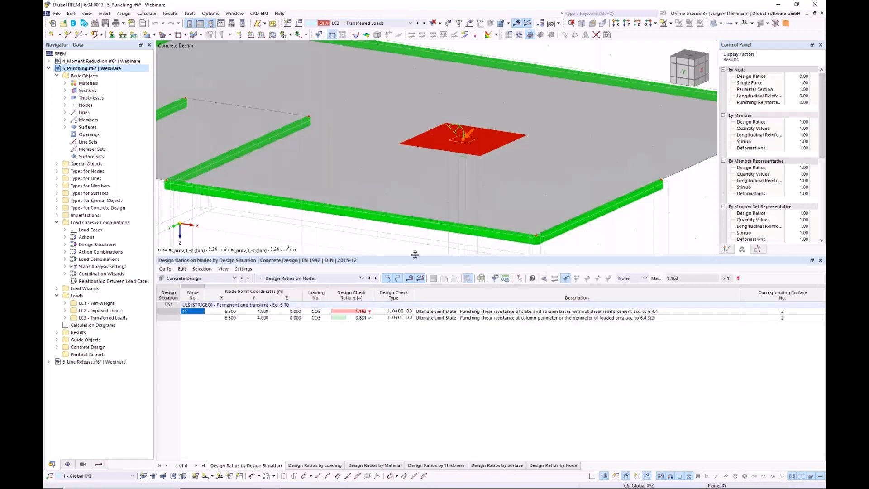
left_click_drag(416, 259, 416, 376)
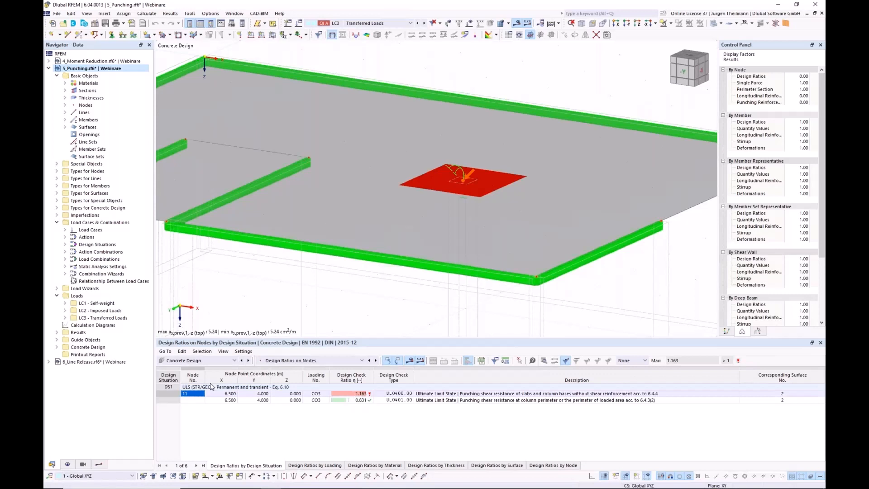
- Expand the nodes' provided longitudinal reinforcement and compare as,prov,2 top and bottom, finishing on as,prov,1,-z (top)
left_click(99, 466)
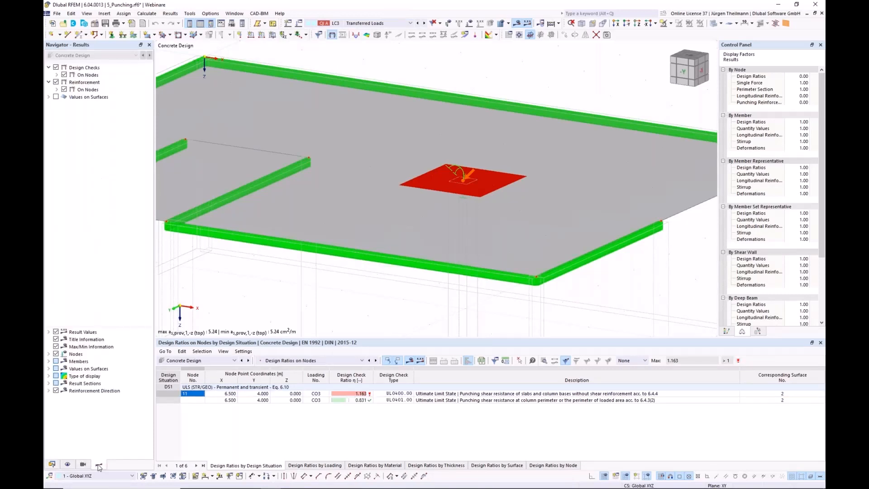
left_click(57, 90)
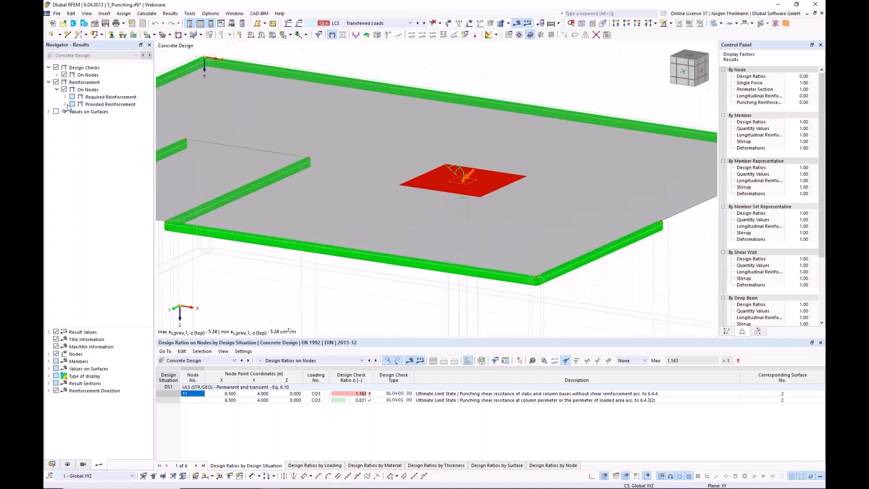
left_click(65, 104)
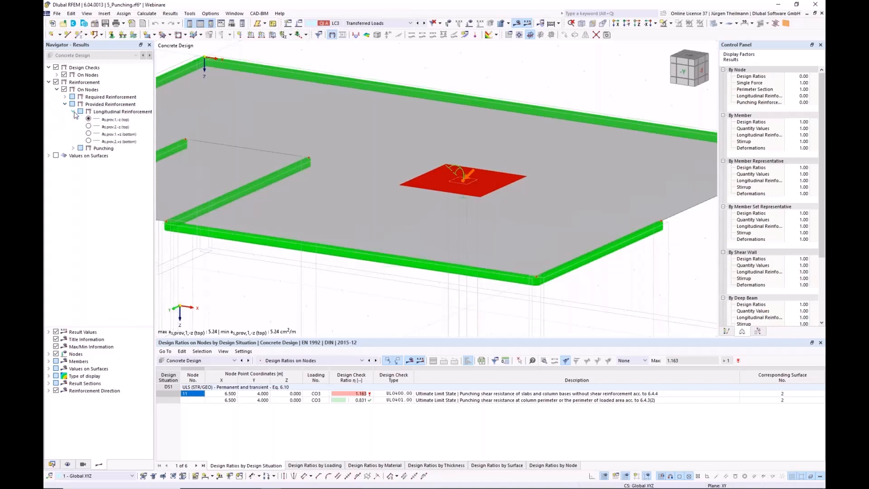
left_click(89, 126)
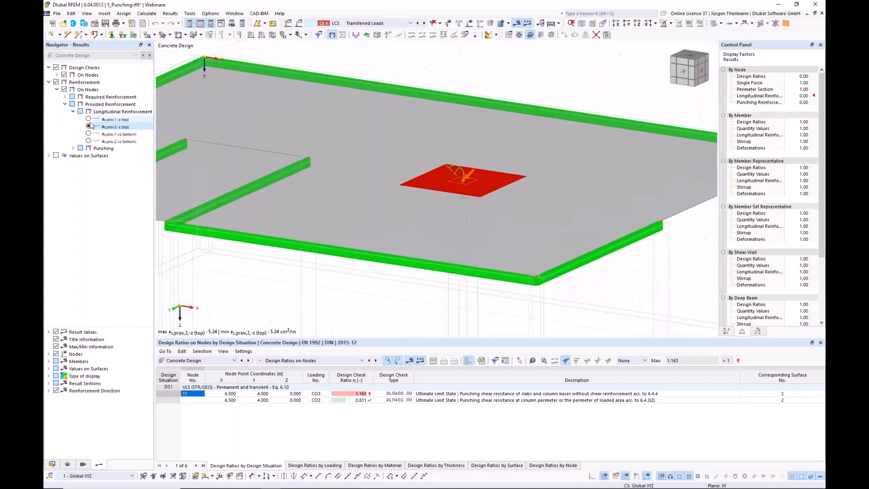
left_click(88, 141)
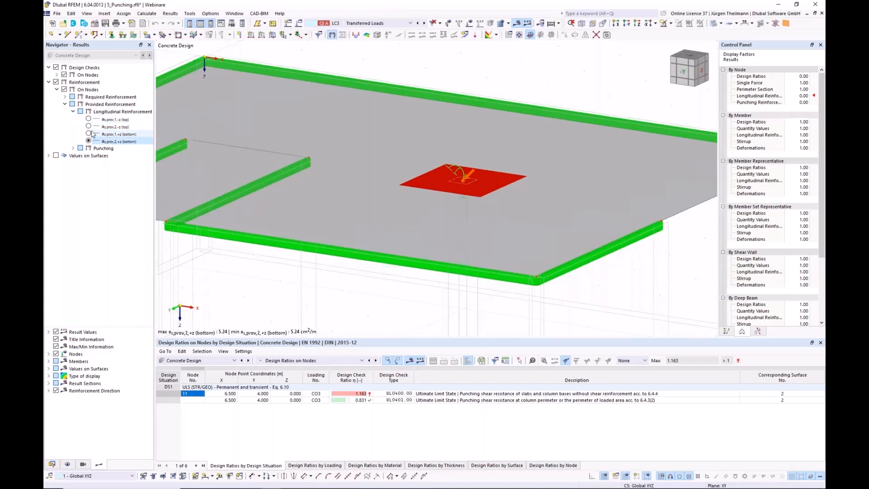
left_click(89, 119)
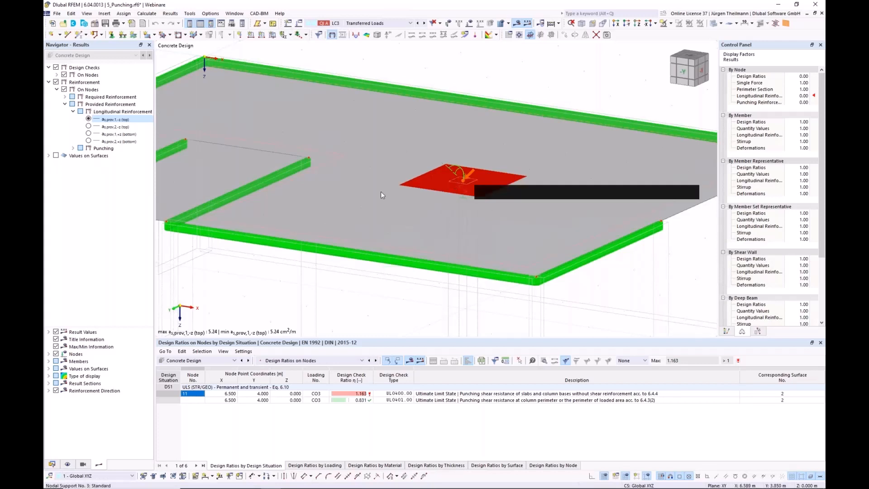
- Open the slab surface around the column node for editing and show its list of surface reinforcements
double_click(338, 170)
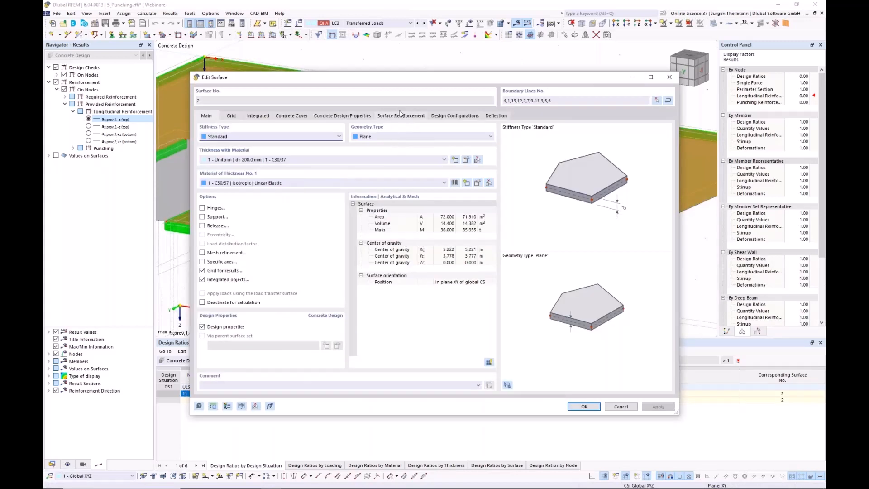
left_click(400, 115)
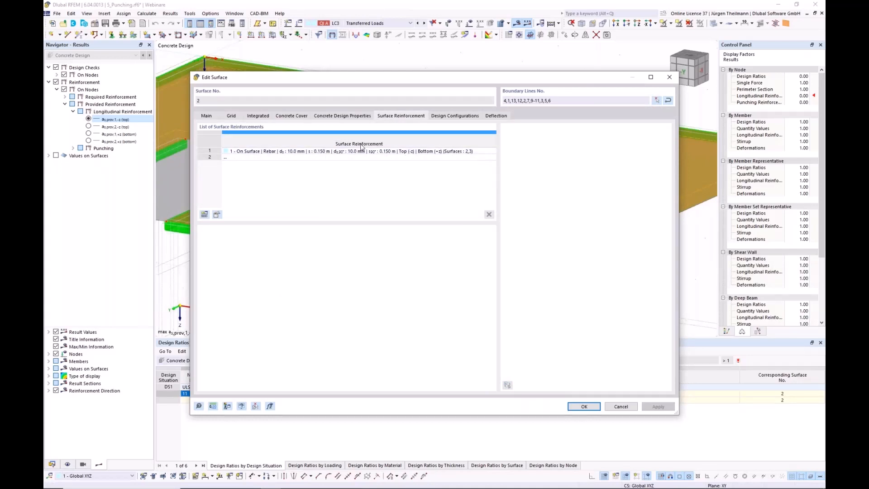
left_click(231, 153)
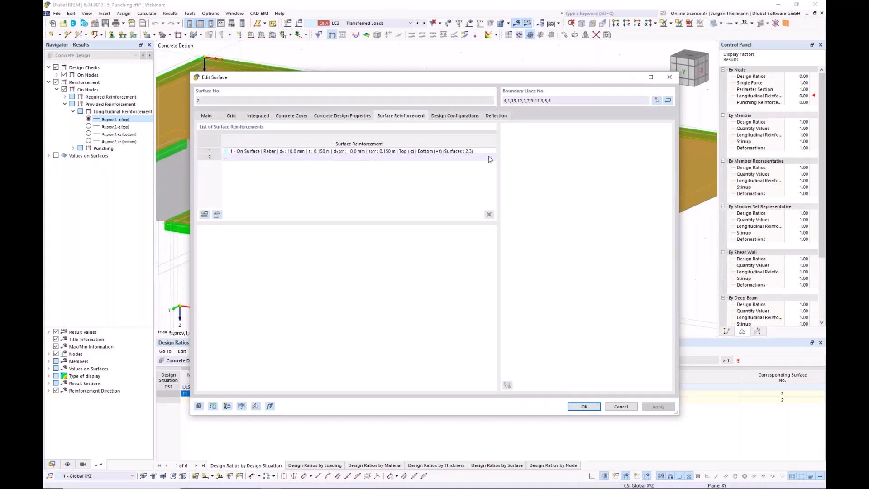
left_click(212, 151)
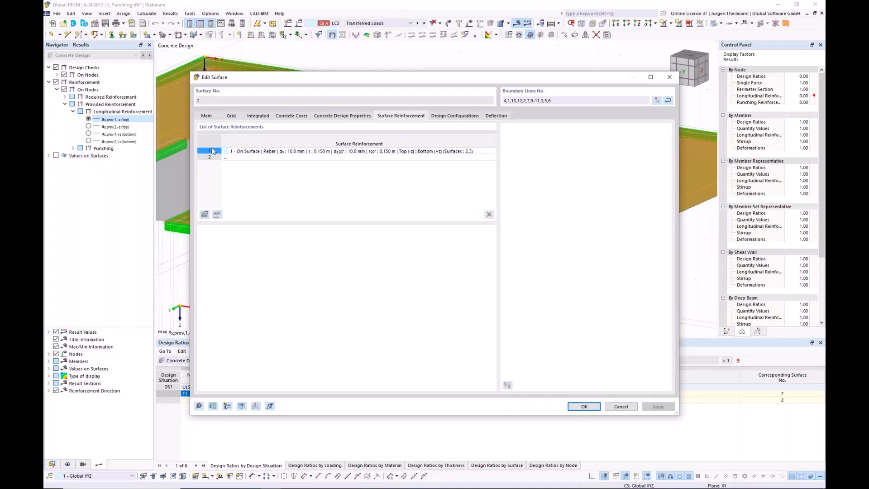
left_click(204, 215)
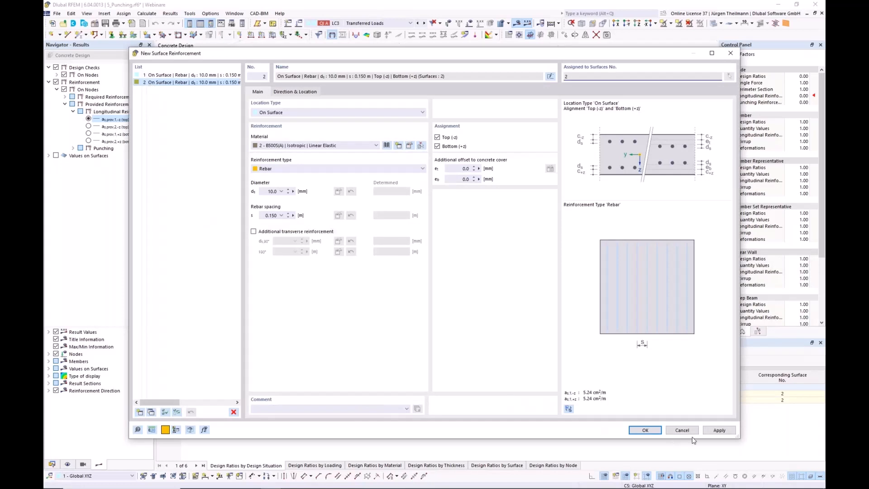
left_click(681, 430)
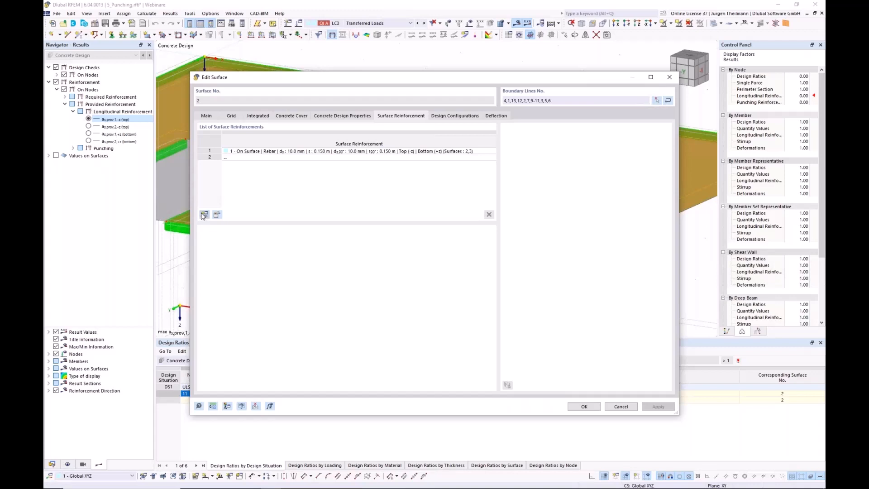
- Create a new surface reinforcement of location type Free Rectangular with 8 mm rebars at 0.100 m spacing
left_click(204, 215)
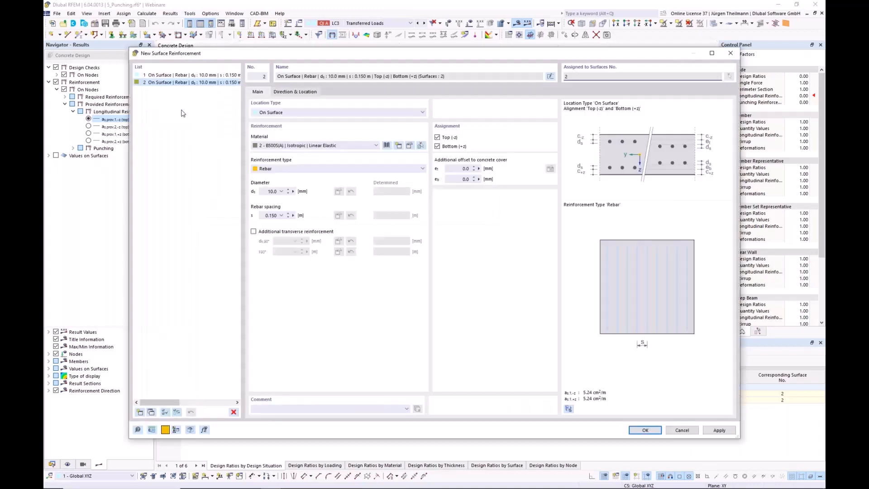
left_click(279, 113)
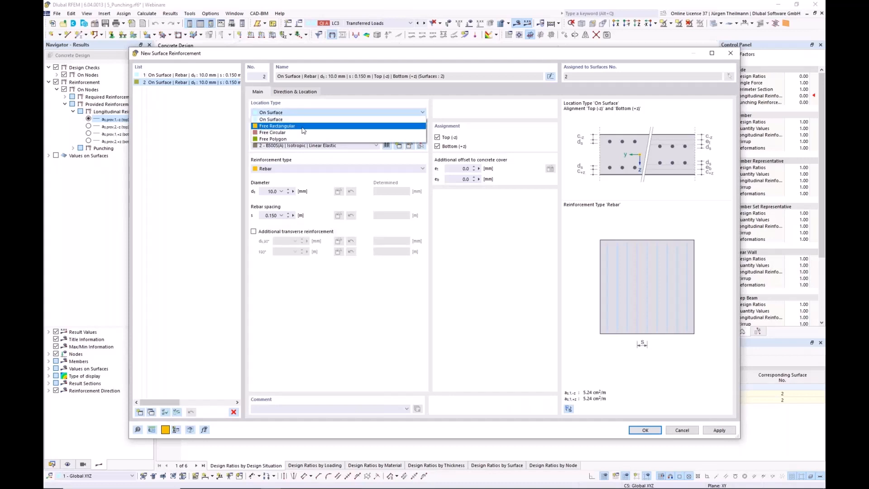
left_click(261, 126)
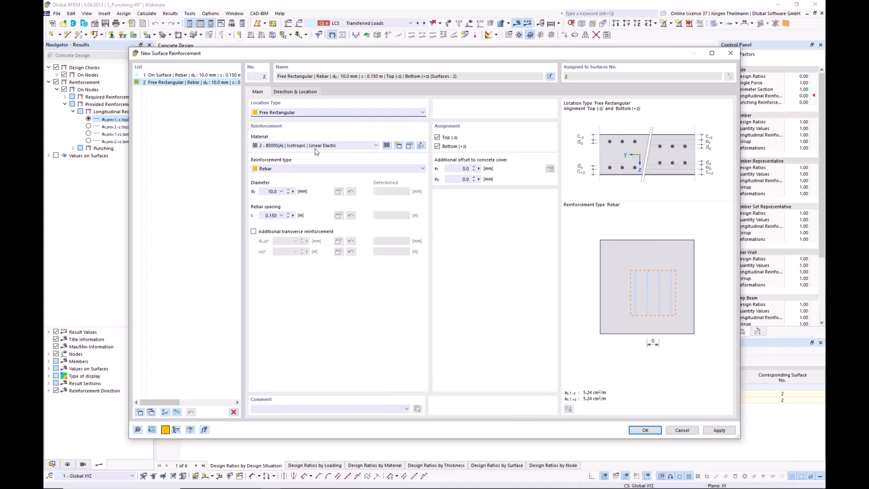
left_click(268, 191)
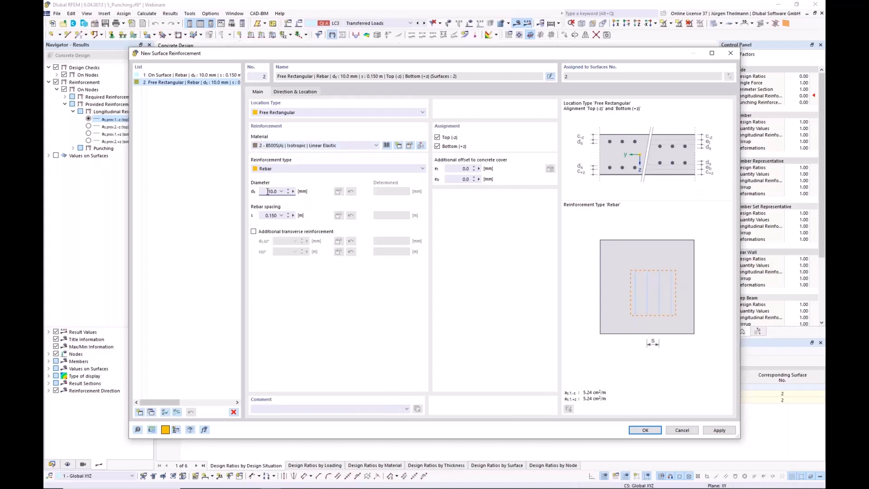
scroll(267, 191, "down", 1)
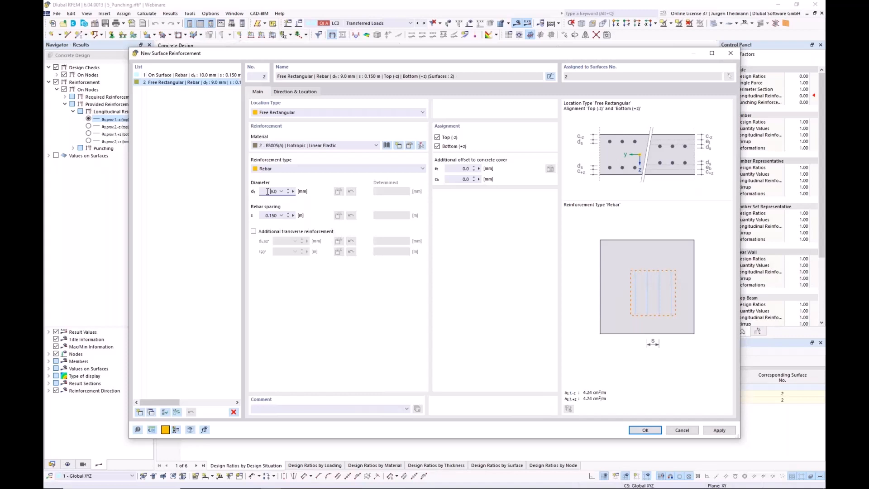
left_click(271, 216)
- Add additional transverse reinforcement with 8 mm diameter and 0.100 m spacing to the free rectangular reinforcement
left_click(253, 232)
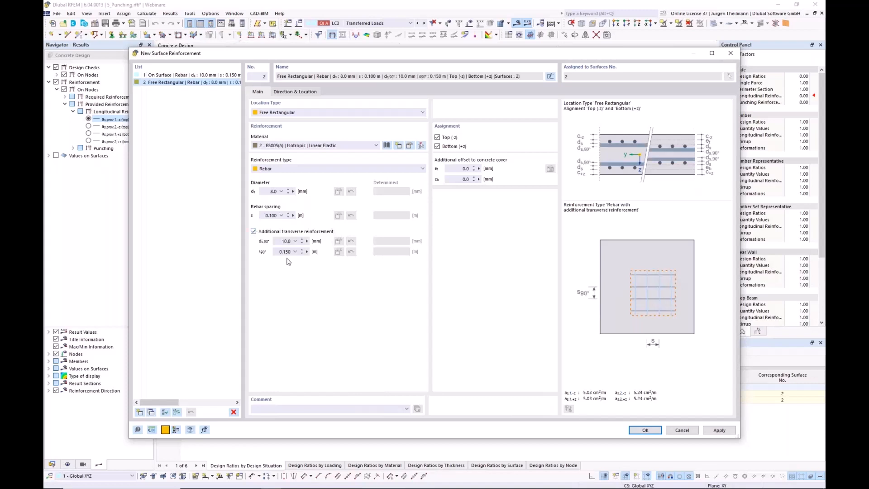
scroll(284, 241, "down", 1)
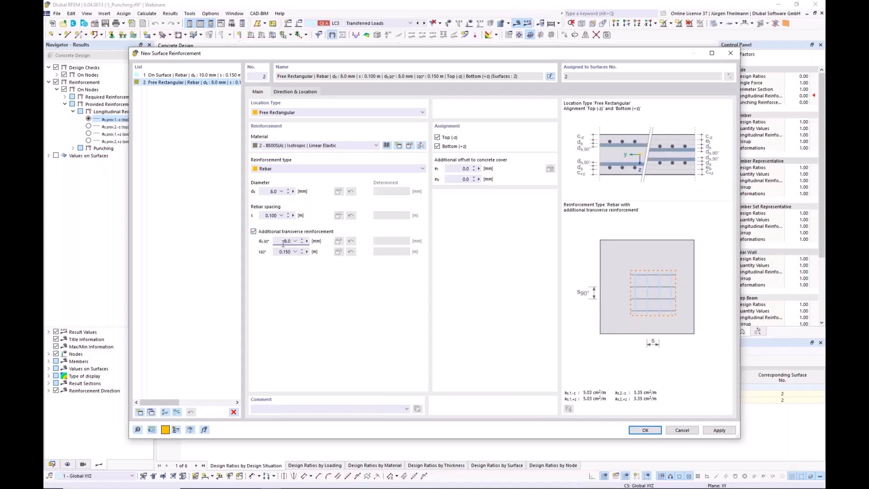
left_click(288, 252)
scroll(288, 254, "down", 1)
left_click(280, 241)
- Locate the reinforcement by center and sides, picking column node 11 as the center and setting sides a and b to 1.000 m
left_click(290, 93)
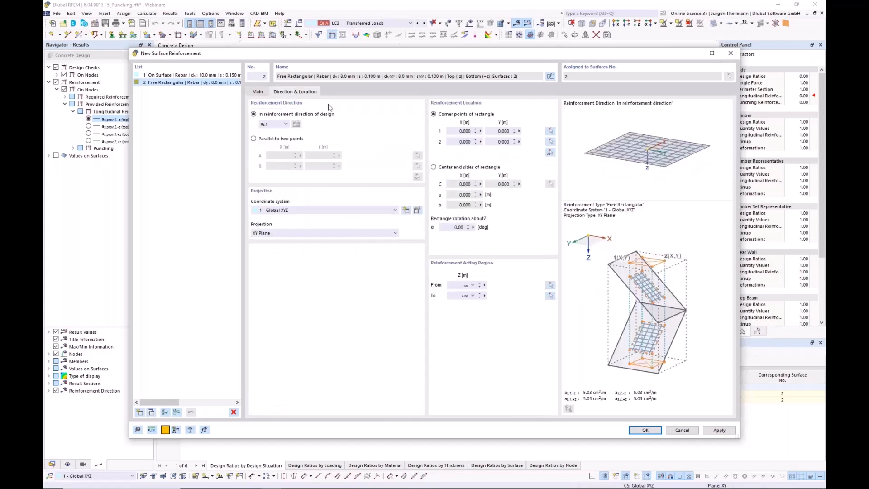
left_click(433, 167)
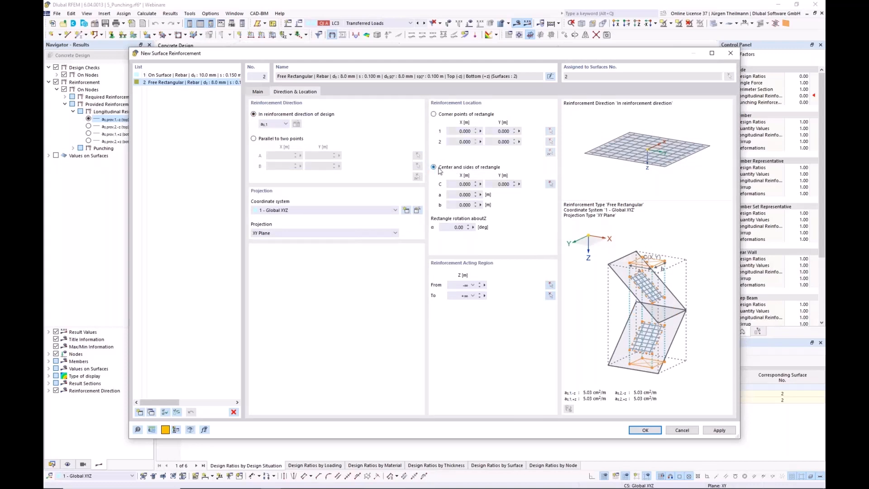
left_click(550, 183)
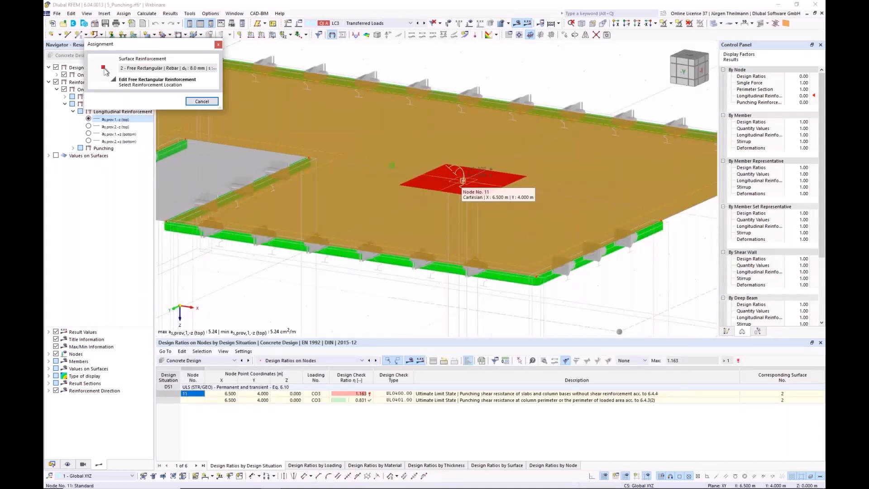
left_click(462, 180)
left_click(454, 194)
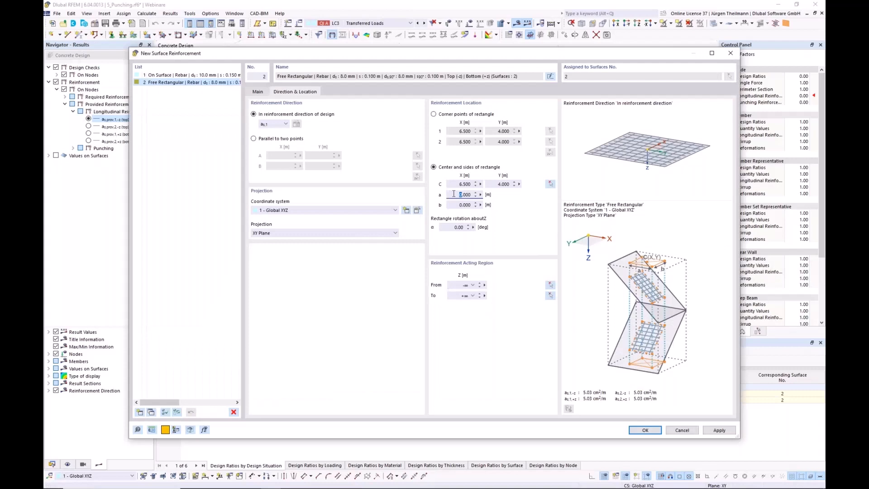
left_click(452, 204)
key("Tab")
- Apply the new reinforcement to the slab, accept deleting the concrete design results, and recalculate the design
left_click(657, 431)
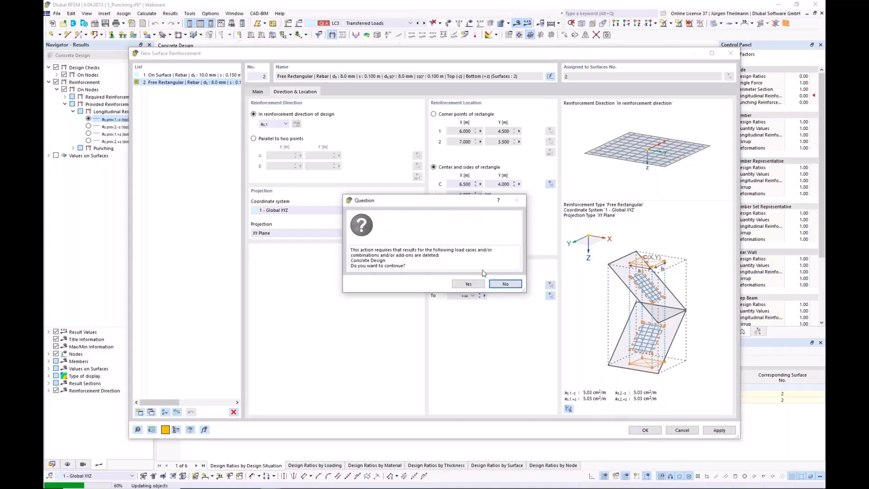
left_click(472, 285)
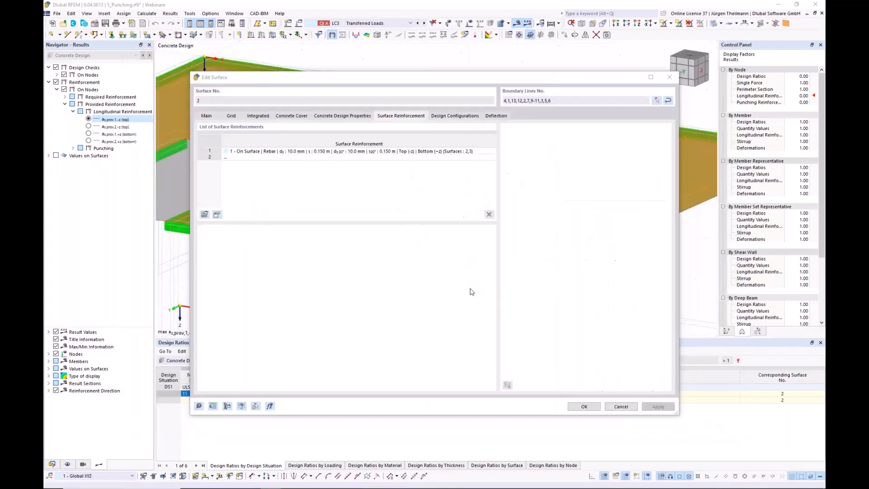
left_click(584, 406)
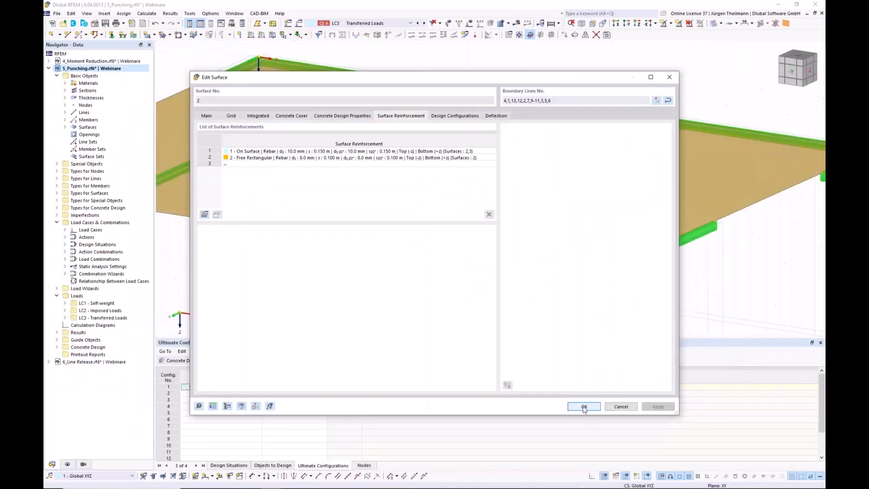
left_click(409, 361)
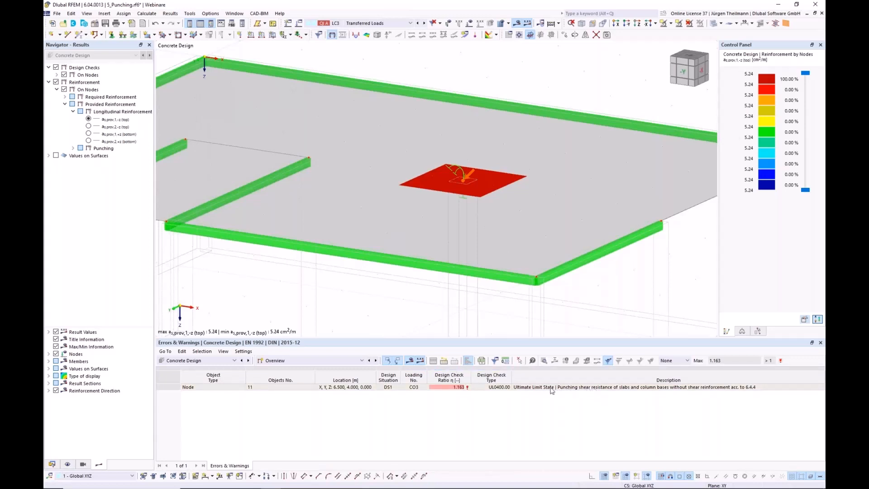
- Examine the UL0400 punching check details for the provided longitudinal reinforcement inside the critical section, including its required lengths
left_click(612, 387)
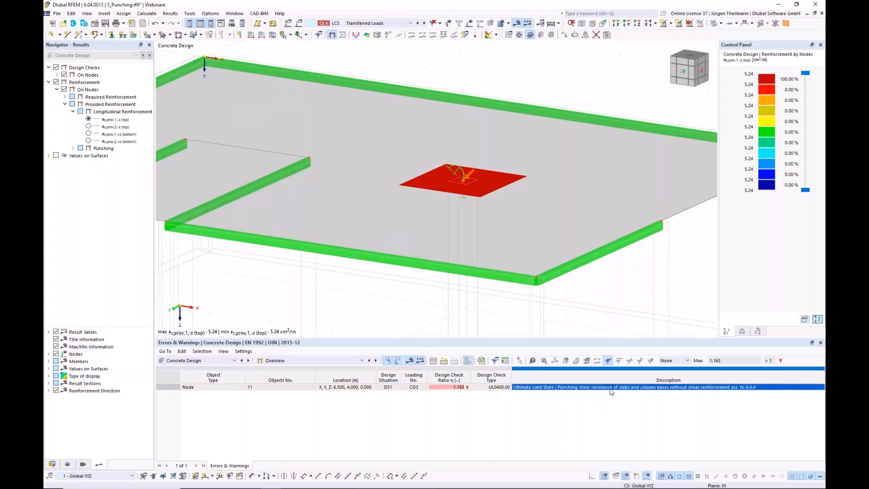
double_click(611, 388)
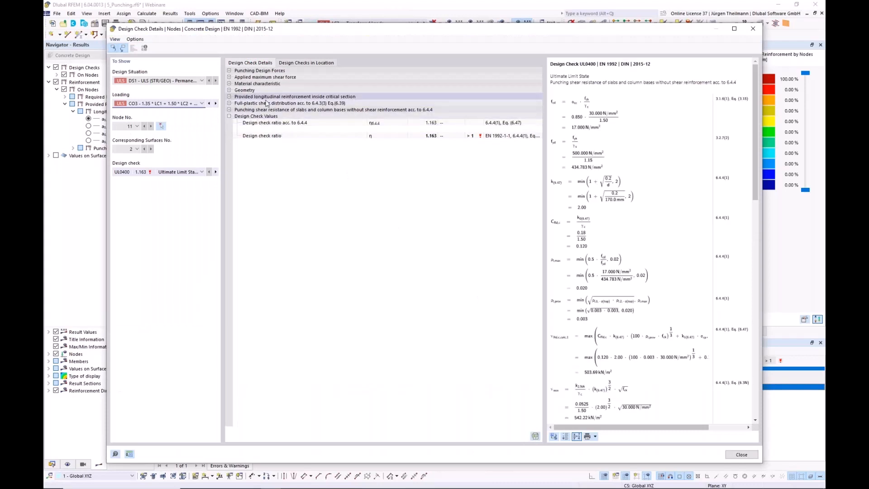
left_click(229, 97)
left_click(229, 97)
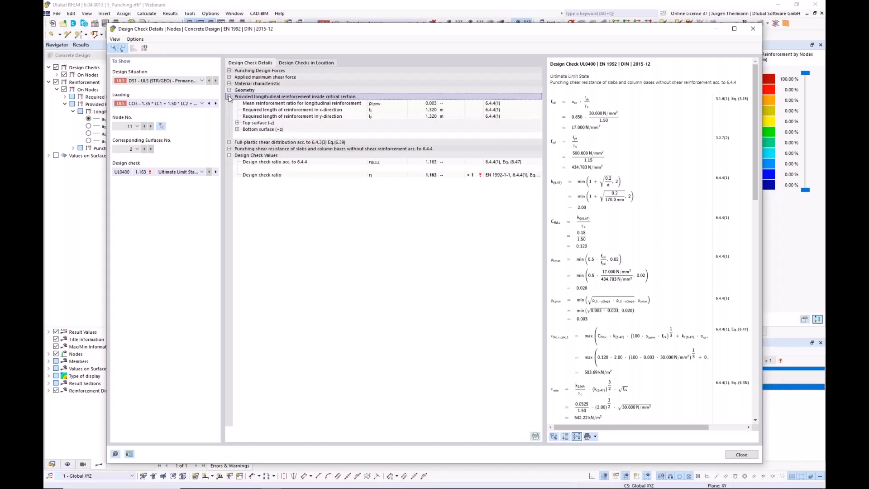
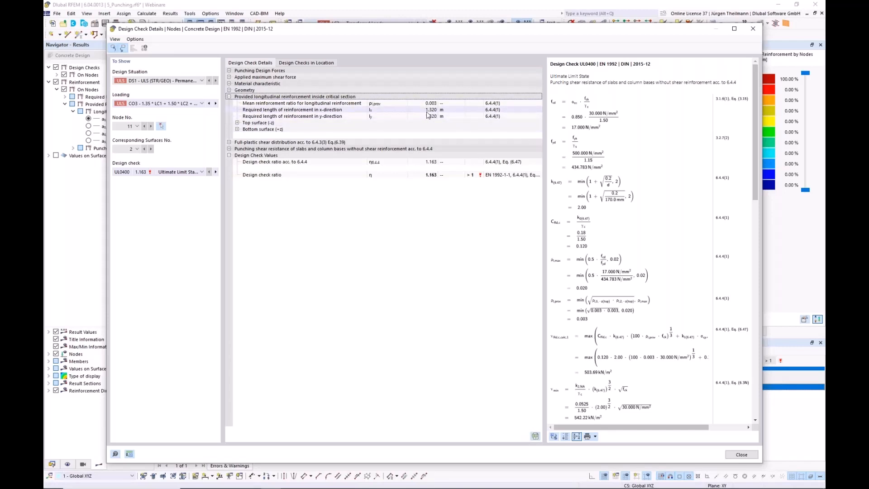
left_click(741, 455)
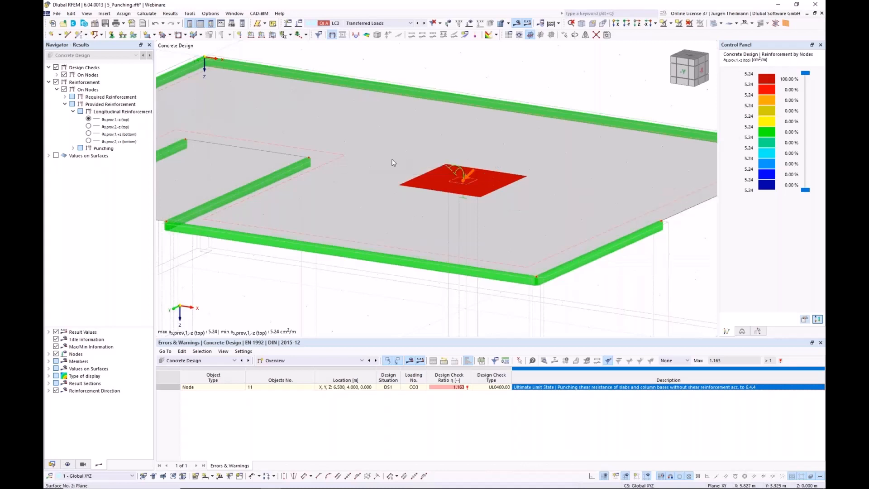
- Edit the slab's free rectangular surface reinforcement and set its sides a and b to 1.35 m
double_click(343, 160)
left_click(404, 116)
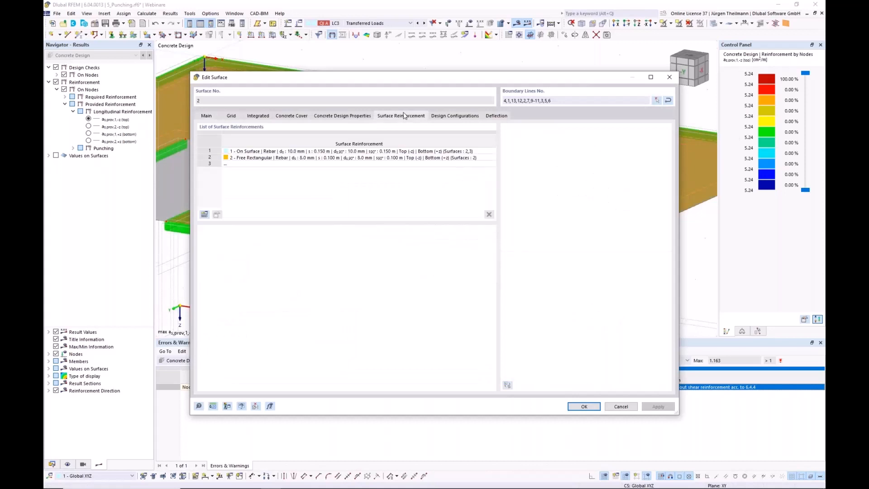
left_click(231, 160)
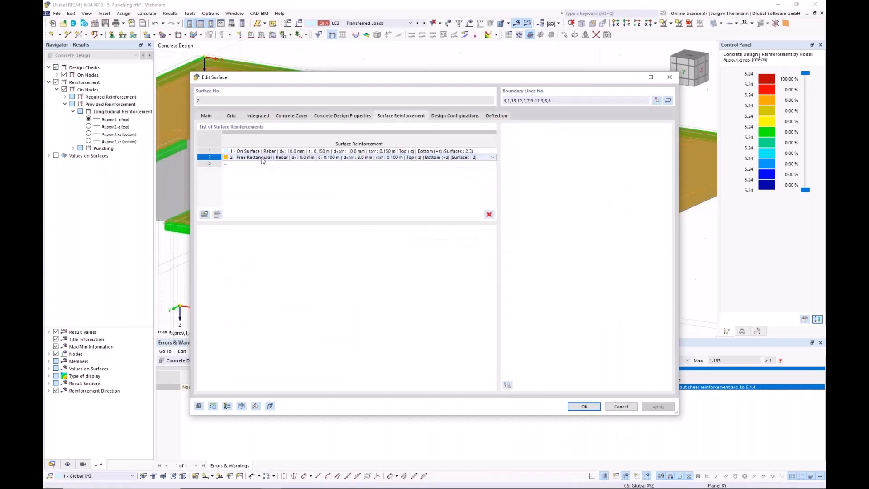
left_click(216, 216)
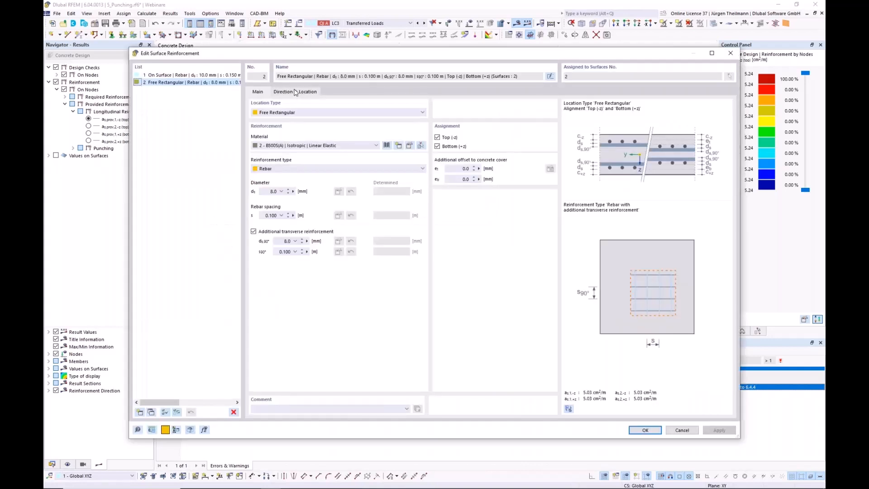
left_click(295, 93)
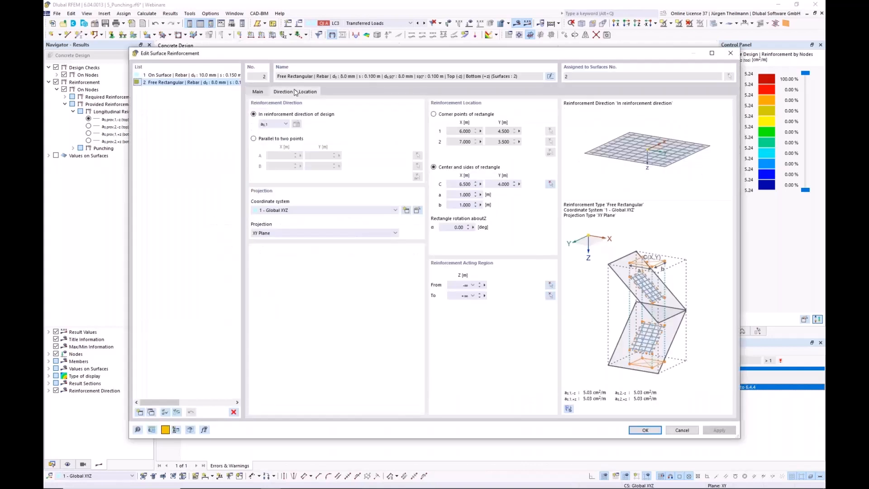
left_click(464, 194)
key("Tab")
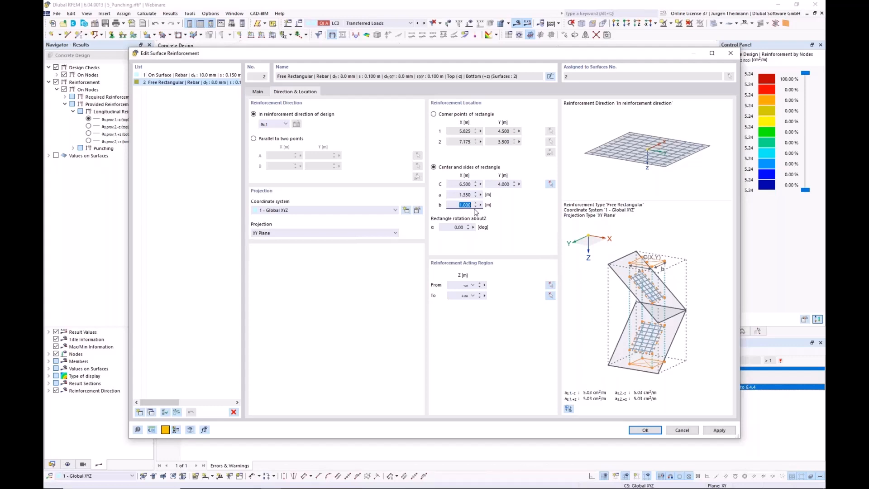
type("1.35")
key("Tab")
- Save the resized rectangular reinforcement, accept deleting the design results, and rerun the concrete design
left_click(641, 432)
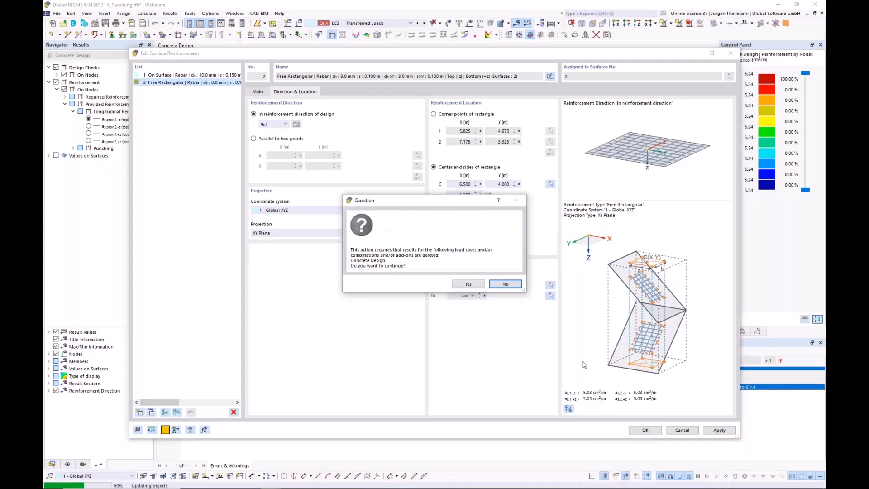
left_click(466, 284)
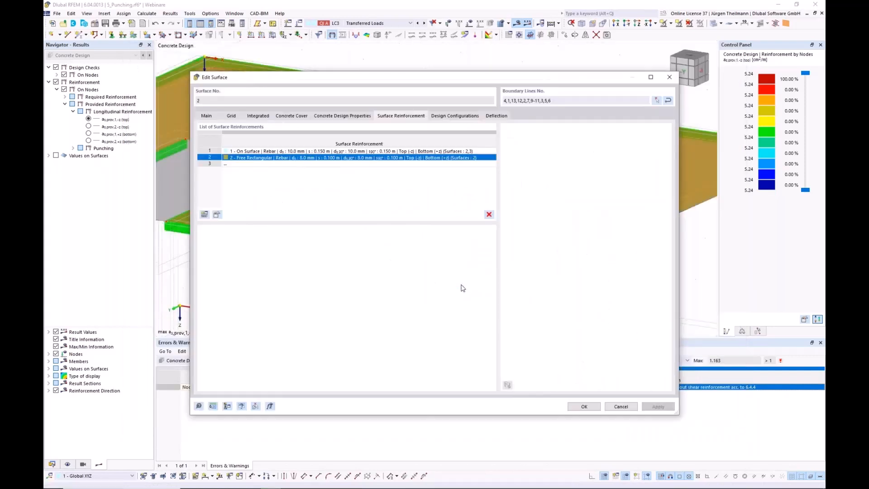
left_click(595, 409)
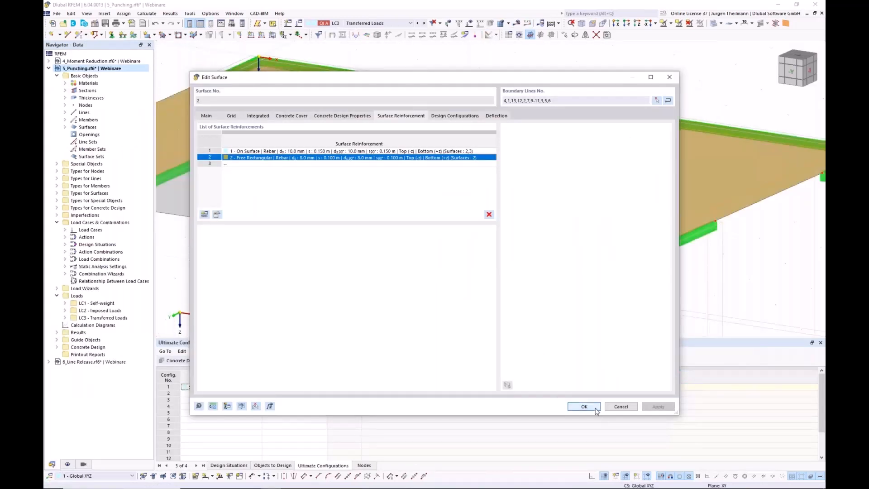
left_click(409, 360)
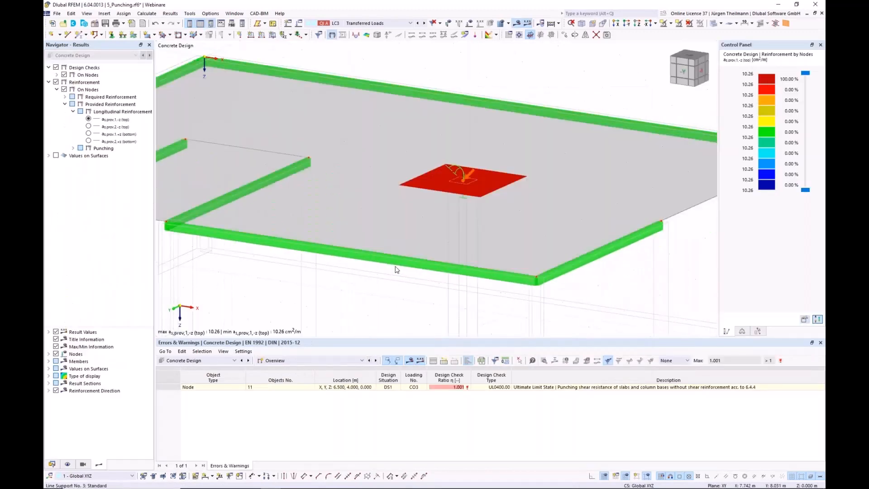
- Check the punching design ratio at node 11 and display the finite element mesh on the slab
left_click(396, 271)
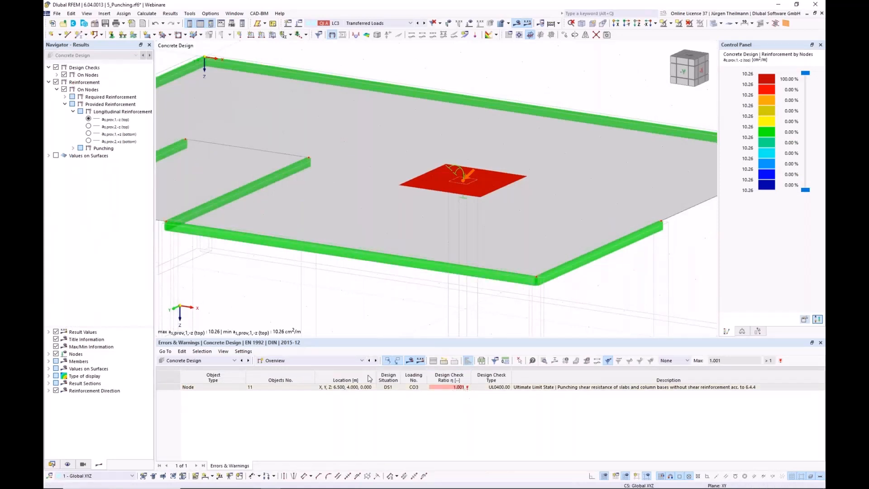
left_click(455, 388)
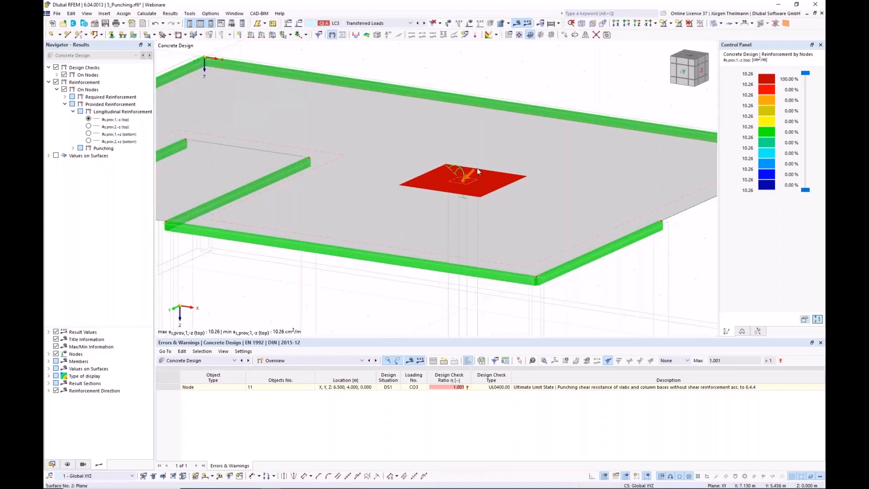
left_click(500, 23)
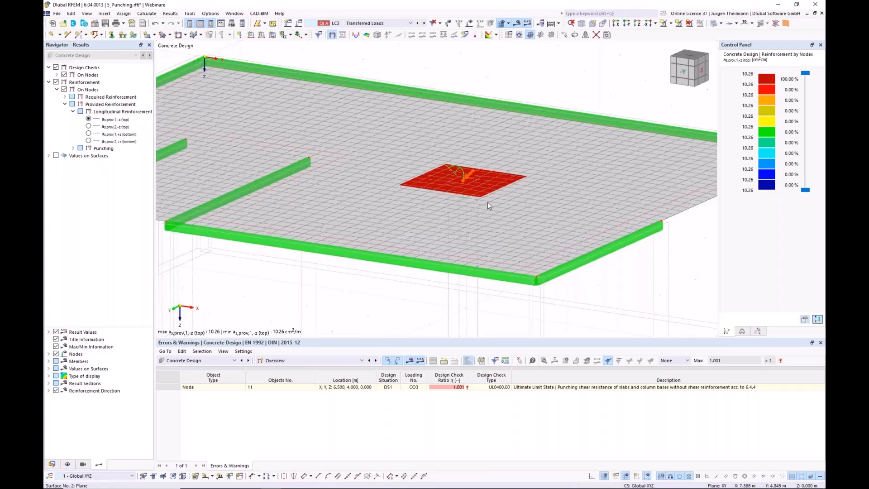
mouse_move(487, 202)
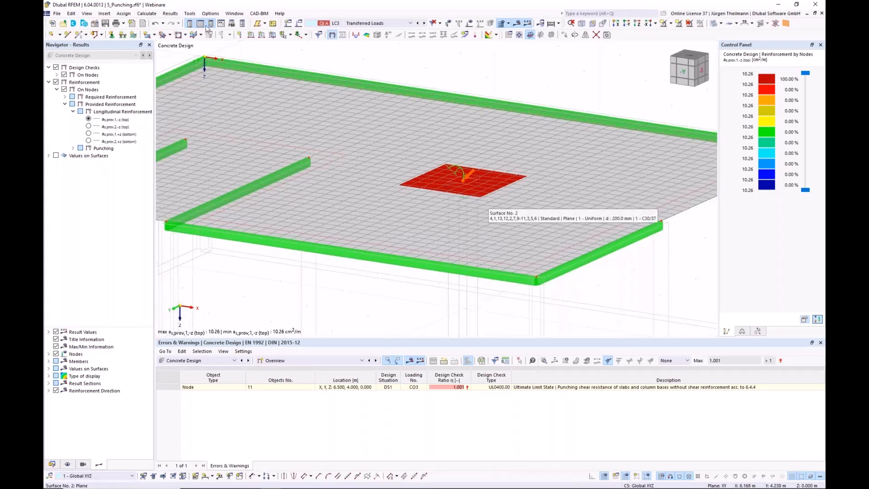
- Set the target length of finite elements to 1 m and recalculate the concrete design results
left_click(147, 13)
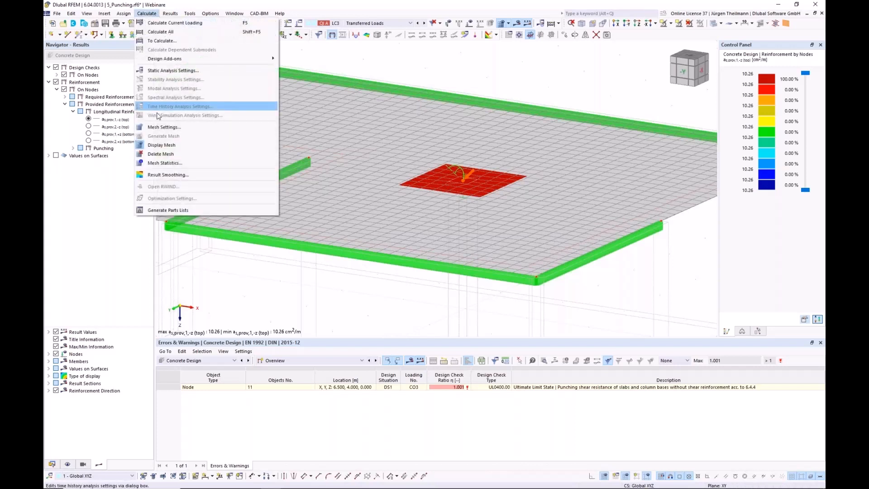
left_click(164, 127)
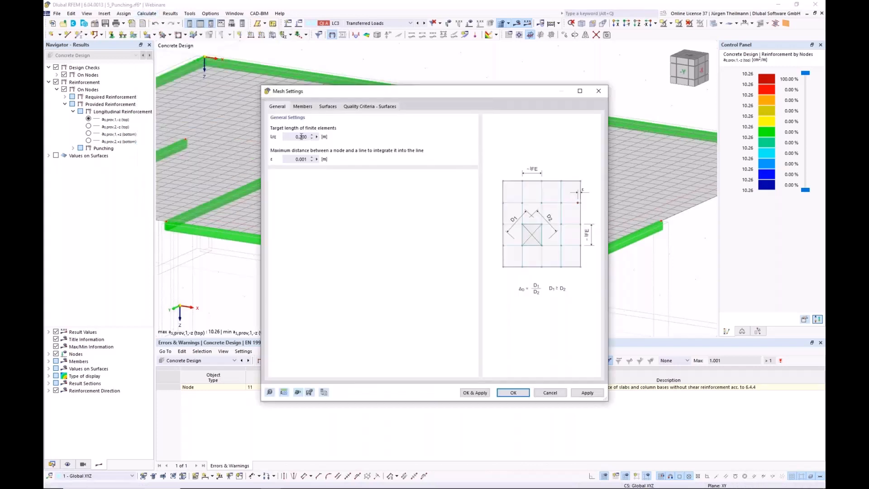
double_click(291, 137)
type("1")
key("Tab")
left_click(513, 393)
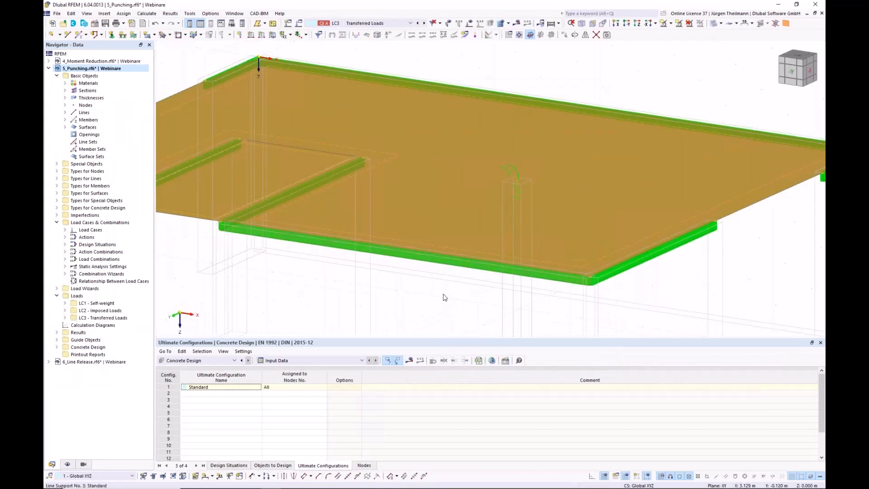
left_click(444, 294)
left_click(409, 360)
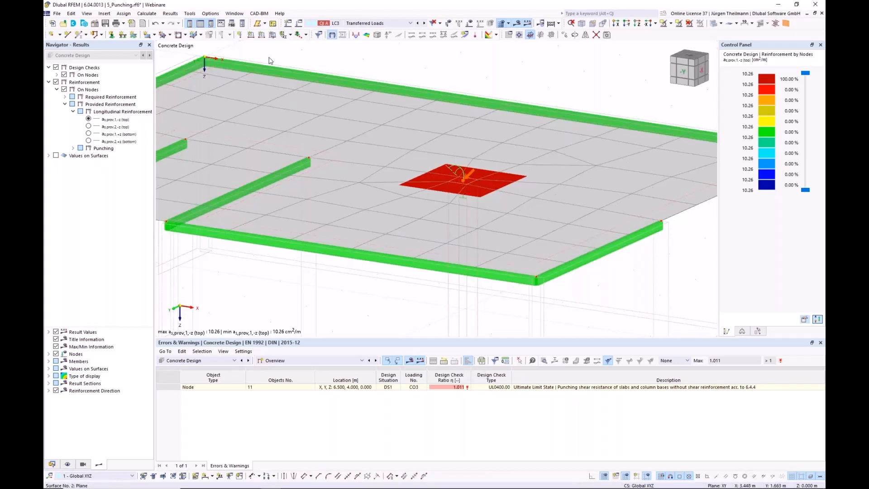
- Collapse the 5_Punching model's data and switch to the 6_Line Release model
left_click(52, 464)
left_click(49, 68)
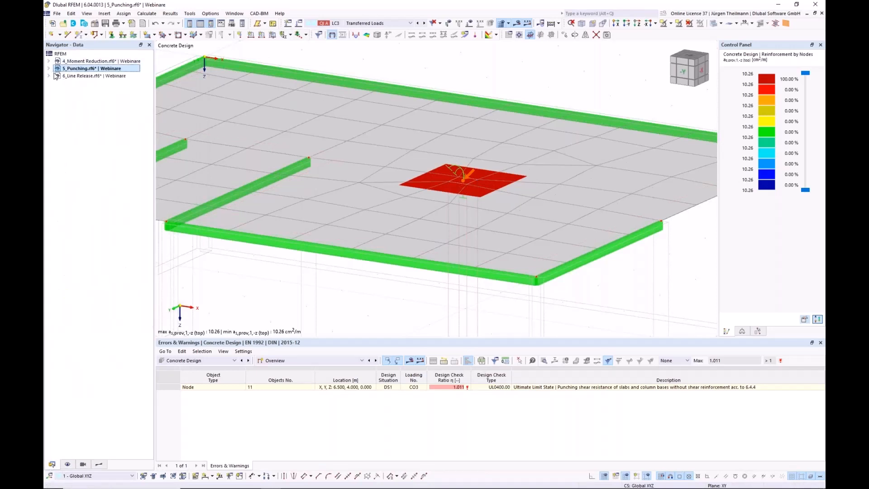
left_click(66, 76)
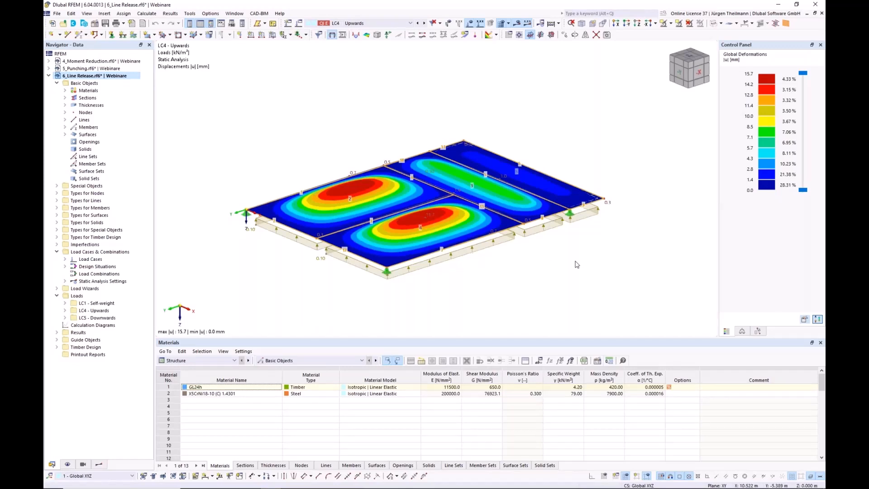
middle_click_drag(575, 261, 582, 243)
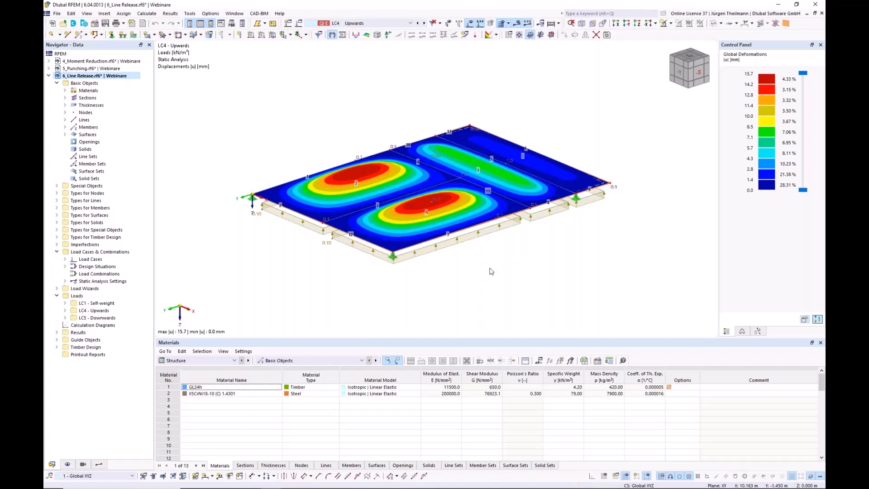
- Hide the results, view the framed surfaces as a transparent model, and return to the wireframe display
left_click(517, 23)
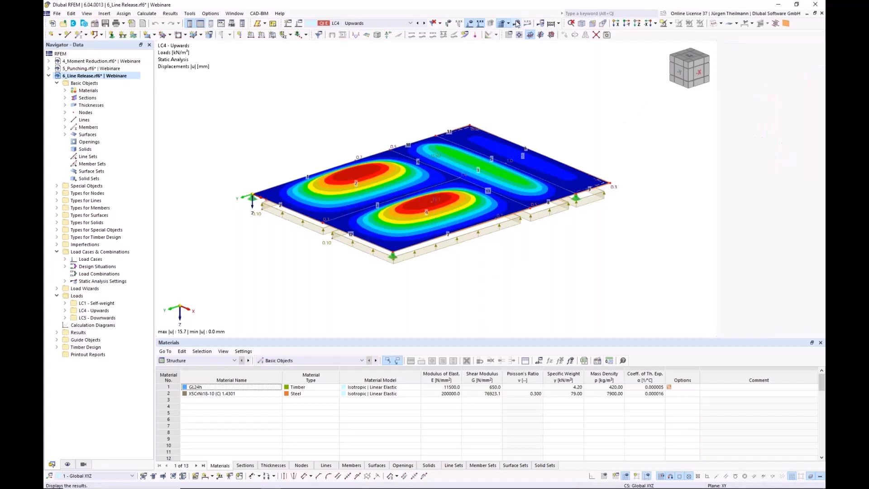
left_click(721, 24)
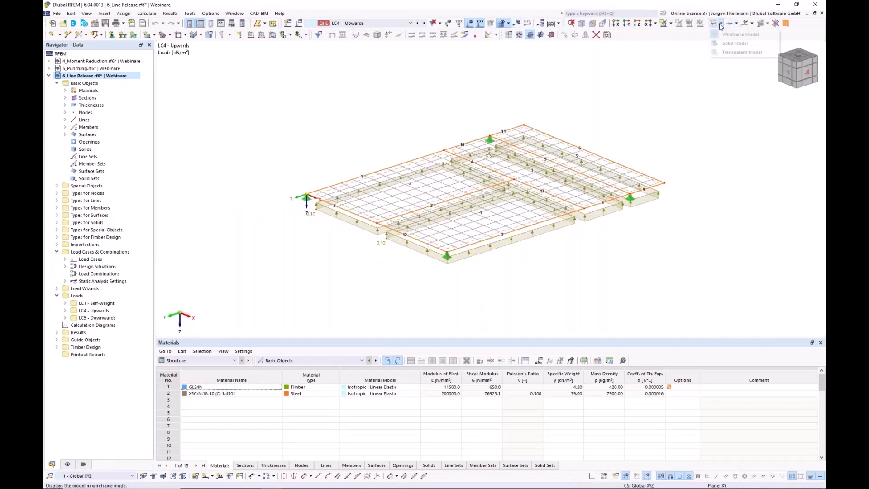
left_click(734, 53)
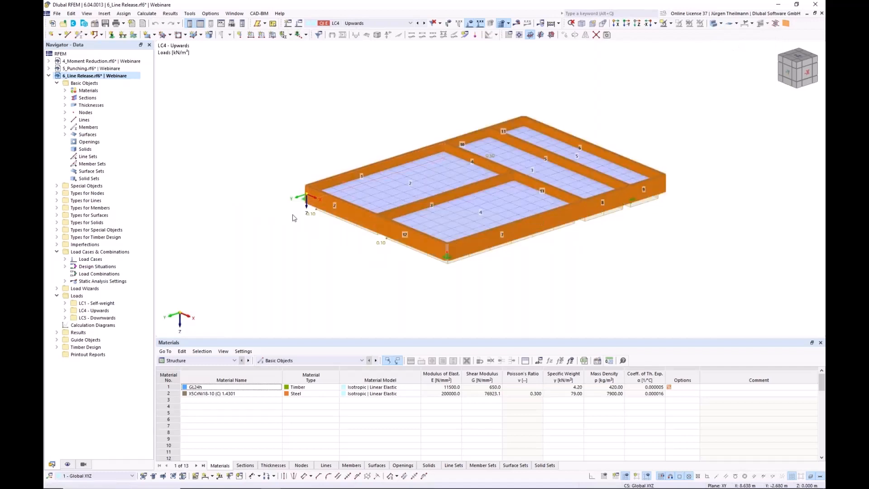
middle_click_drag(655, 247, 612, 243)
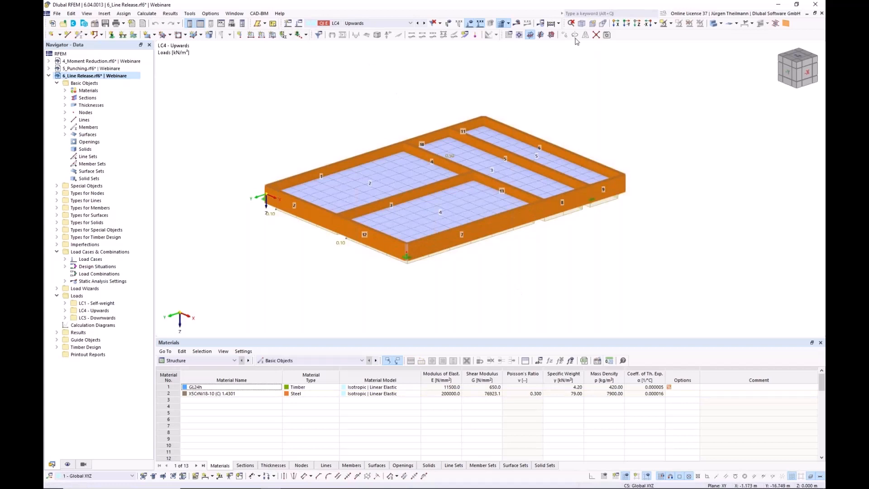
left_click(715, 24)
left_click(714, 24)
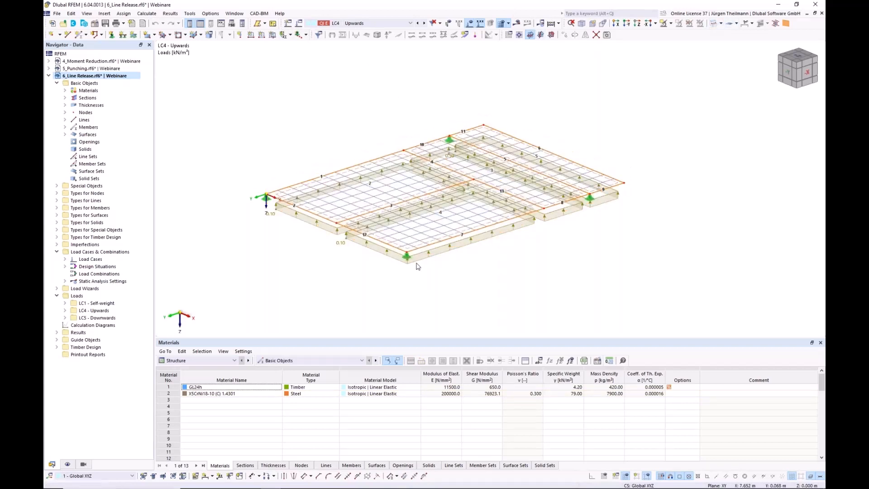
- Compare the surface loads of load cases LC4 Upwards and LC5 Downwards
left_click(424, 23)
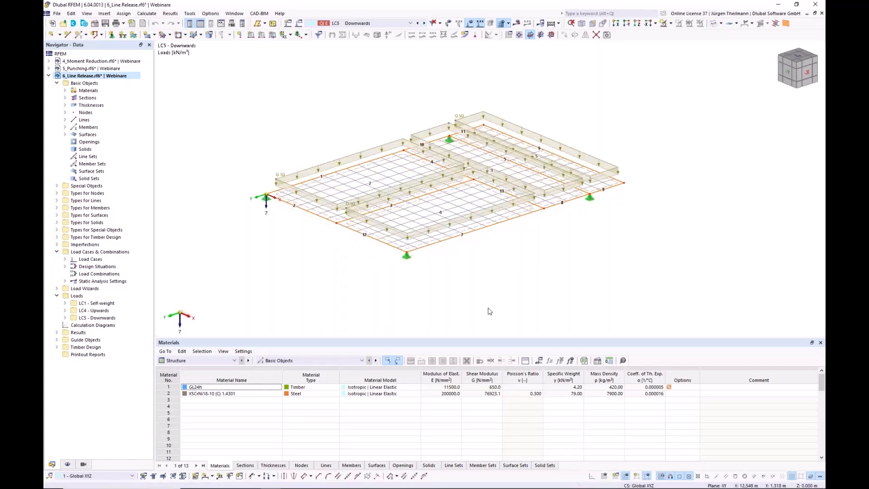
left_click(417, 23)
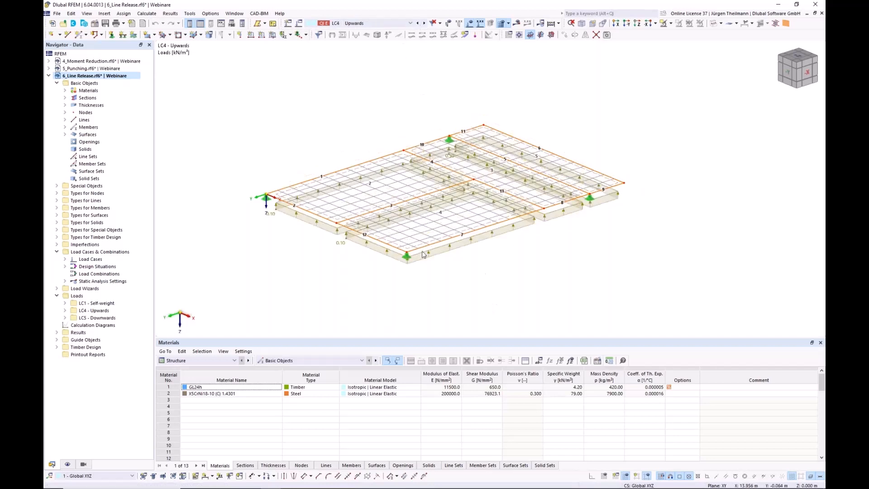
left_click(424, 23)
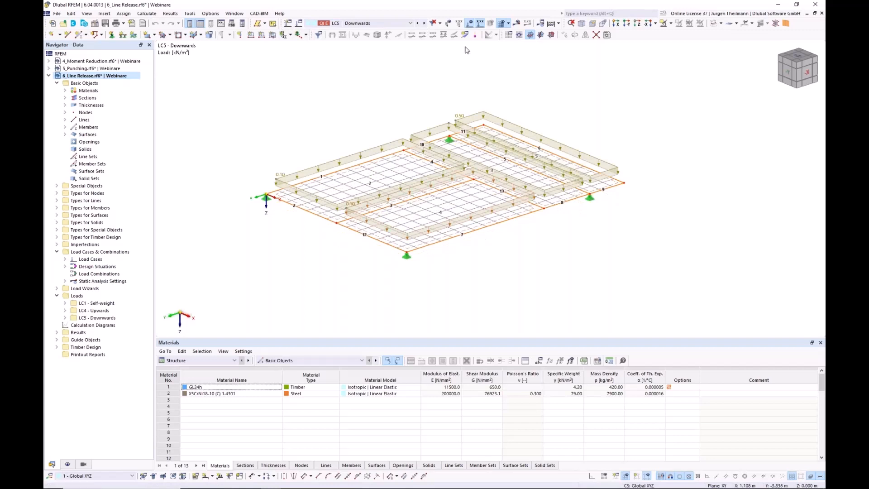
- Show the global deformations for LC5 Downwards and compare them with LC4 Upwards
left_click(519, 26)
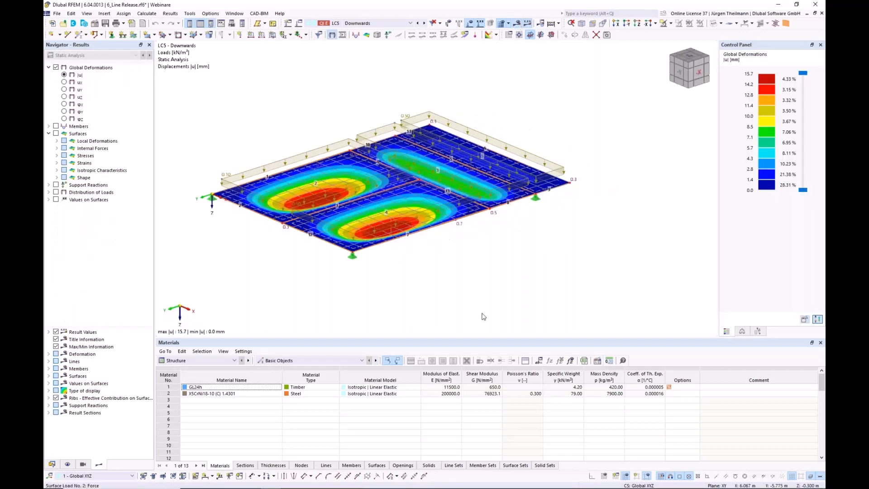
middle_click_drag(418, 271, 446, 297)
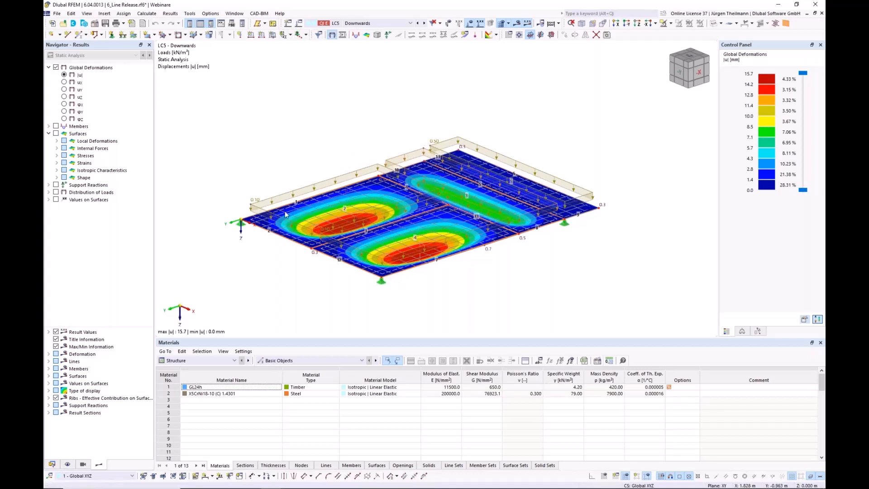
left_click(419, 24)
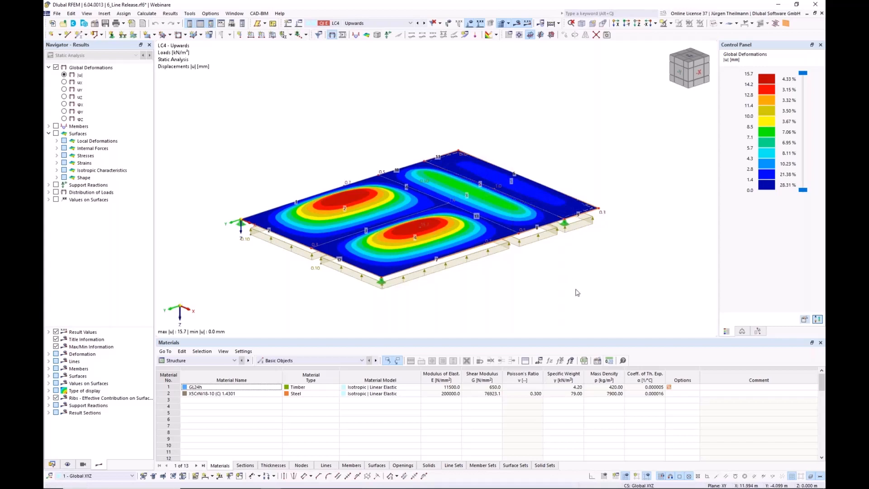
- Hide the deformation results and the finite element mesh in the line release model
left_click(518, 24)
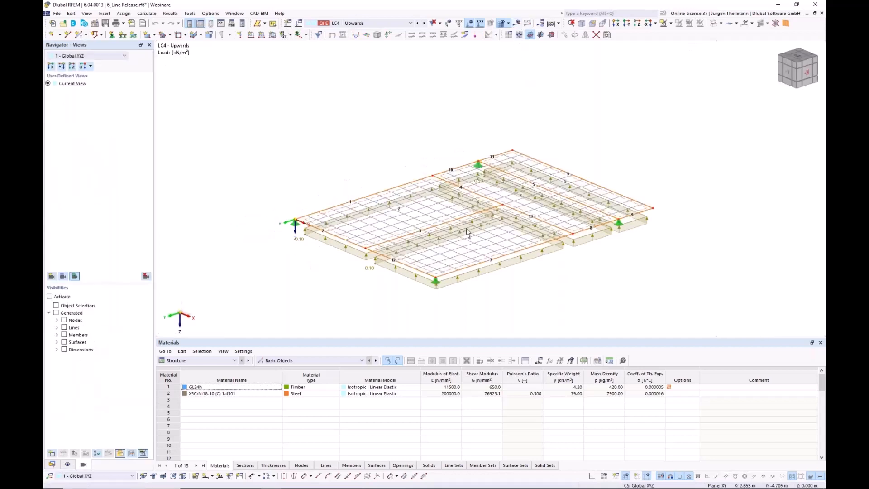
left_click(499, 24)
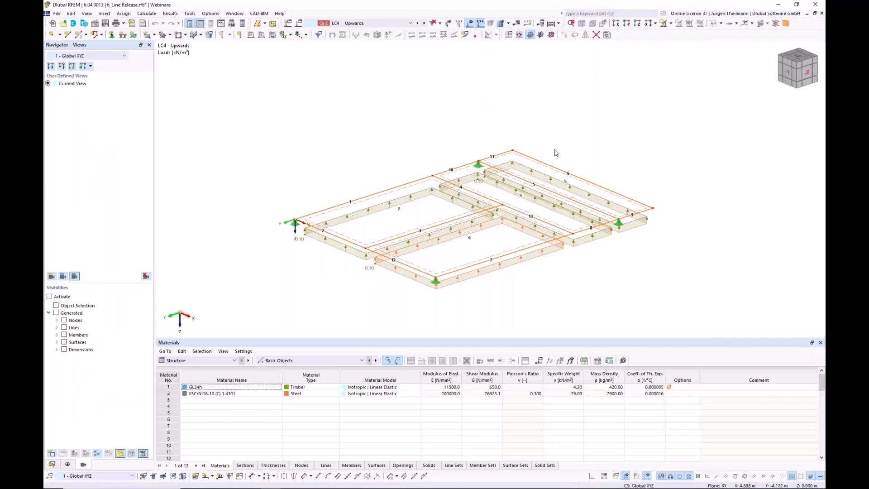
middle_click_drag(520, 279, 508, 280)
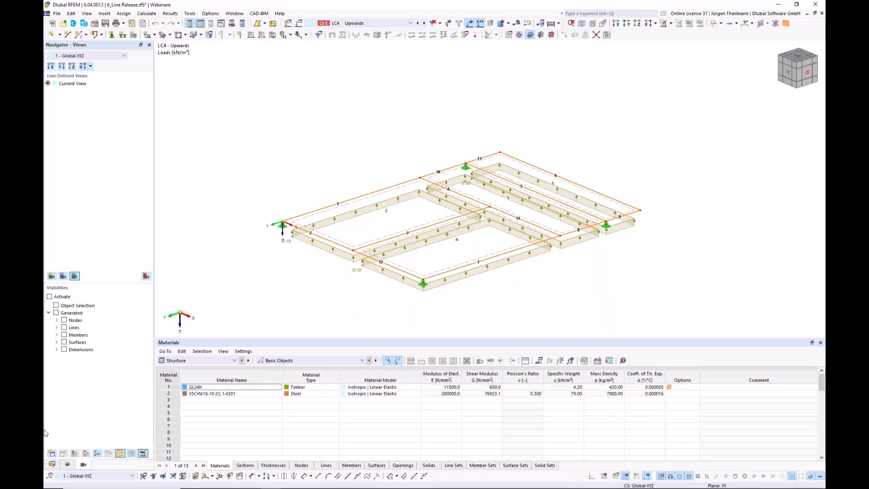
- Create a new line release under the special objects and assign it to line 3 between the two large surfaces
left_click(51, 465)
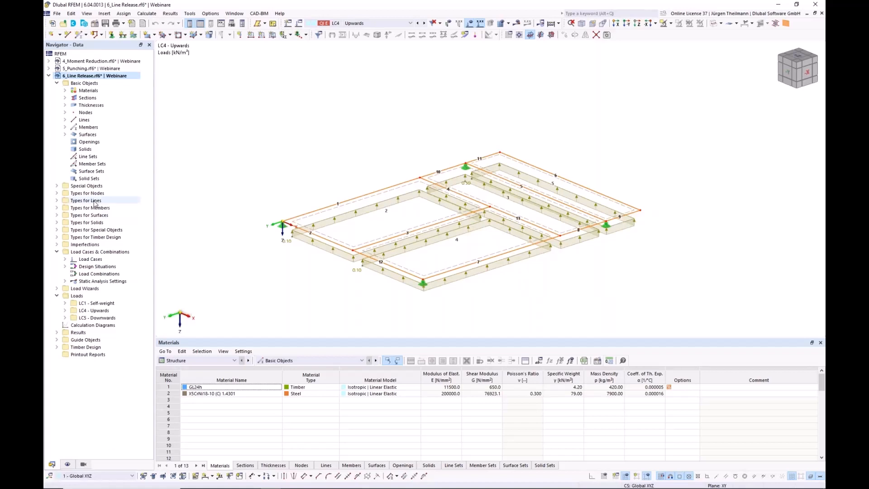
left_click(57, 186)
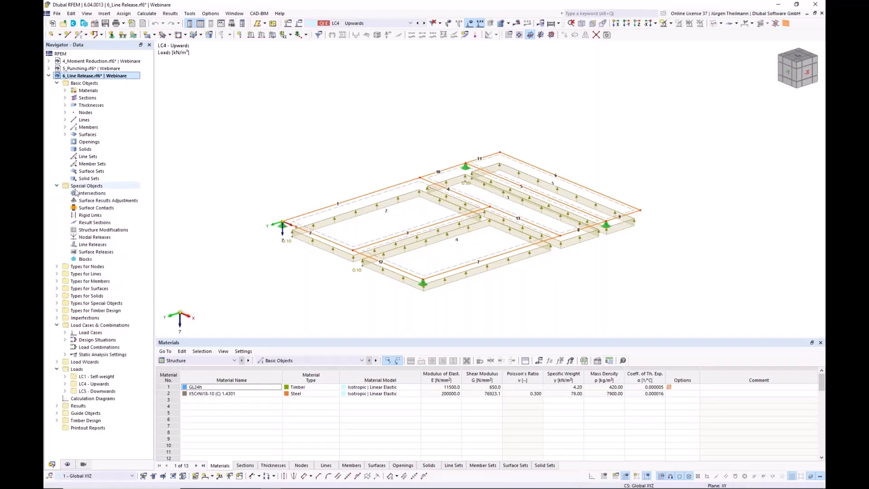
right_click(94, 247)
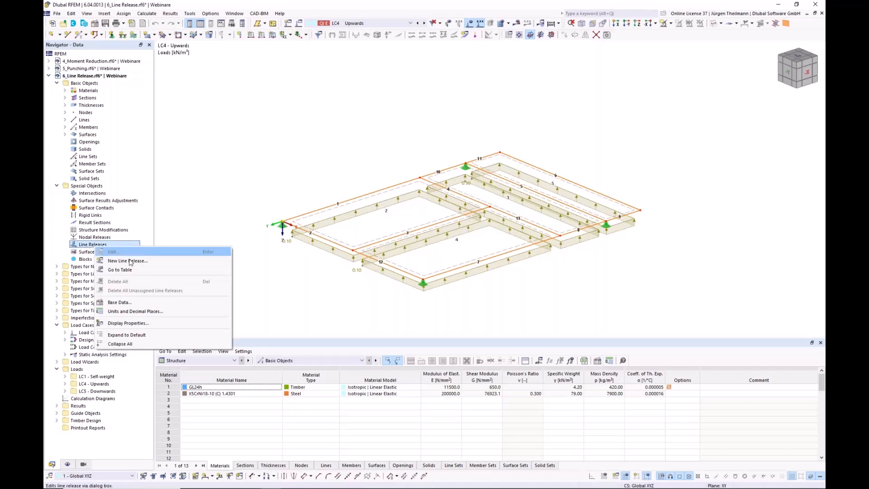
left_click(146, 266)
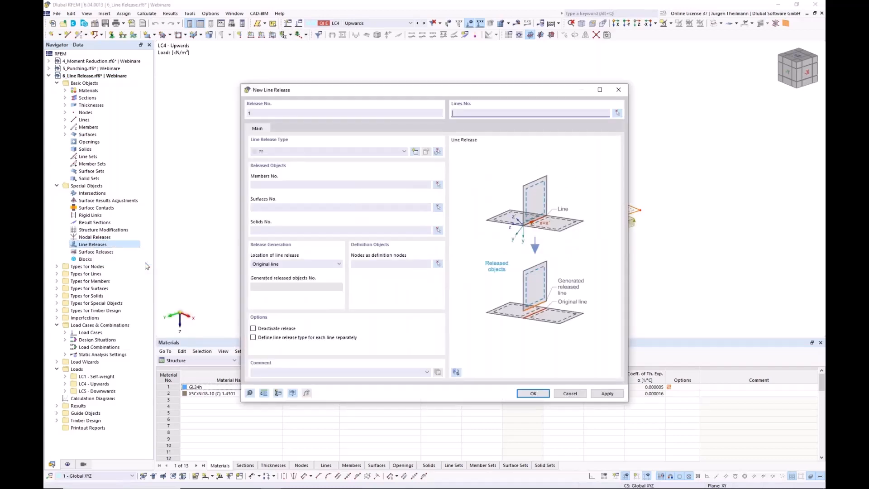
left_click(616, 113)
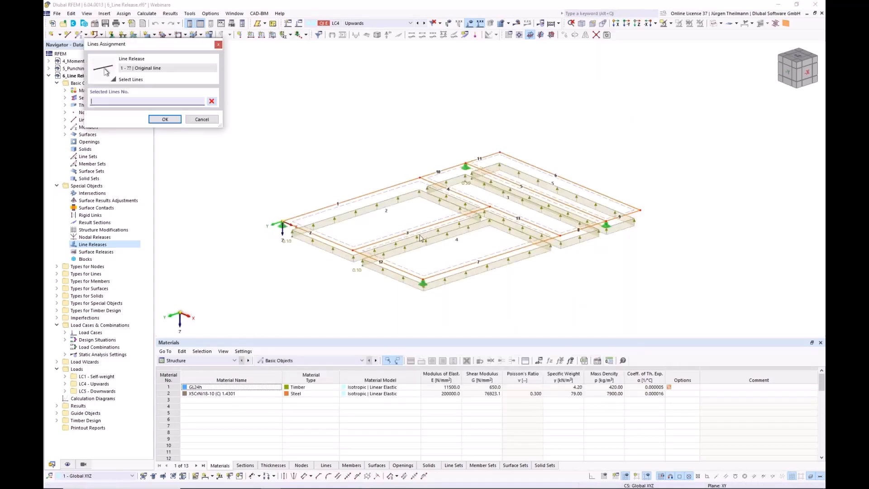
left_click(422, 224)
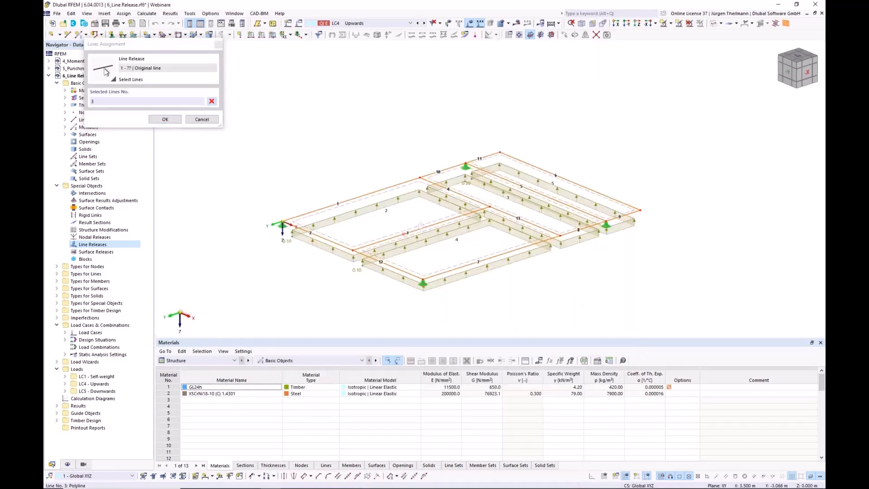
left_click(165, 119)
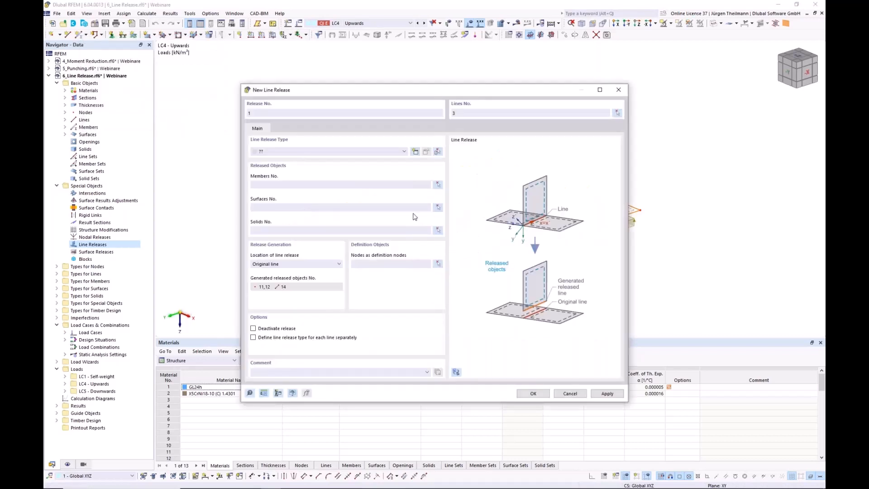
- Assign surfaces 2 and 4 as the released objects of the new line release
left_click(438, 208)
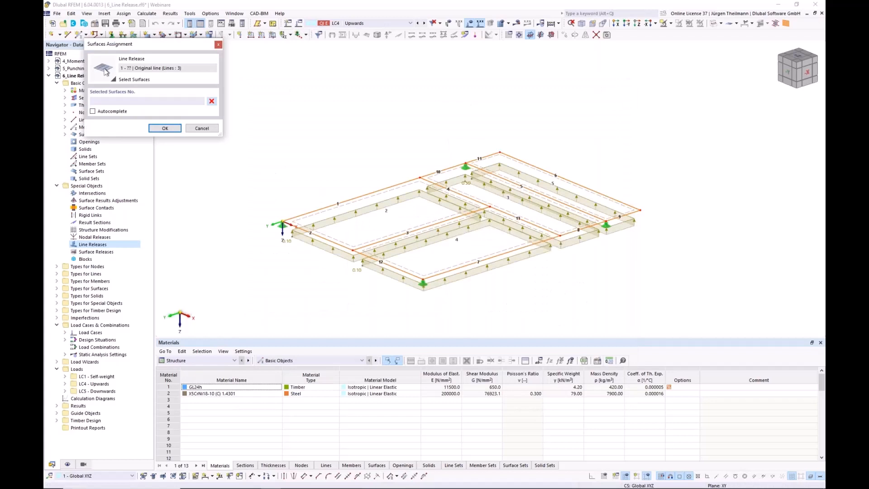
left_click(430, 236)
left_click(432, 230)
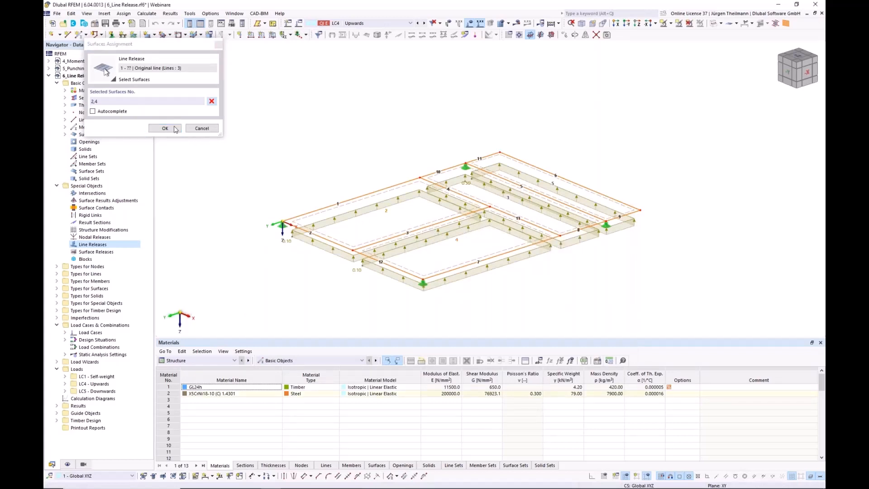
left_click(165, 128)
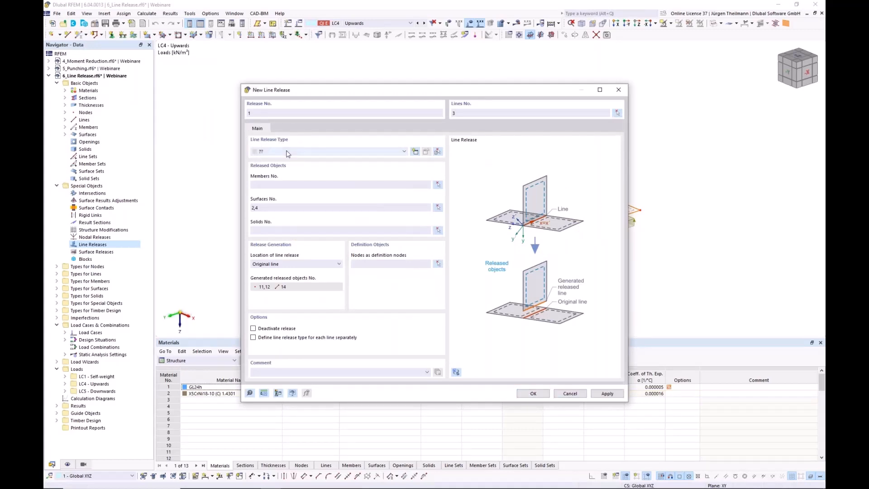
- Define a new line release type with translational release uz, setting its nonlinearity to Fixed if positive vz and keeping the rotational release
left_click(416, 152)
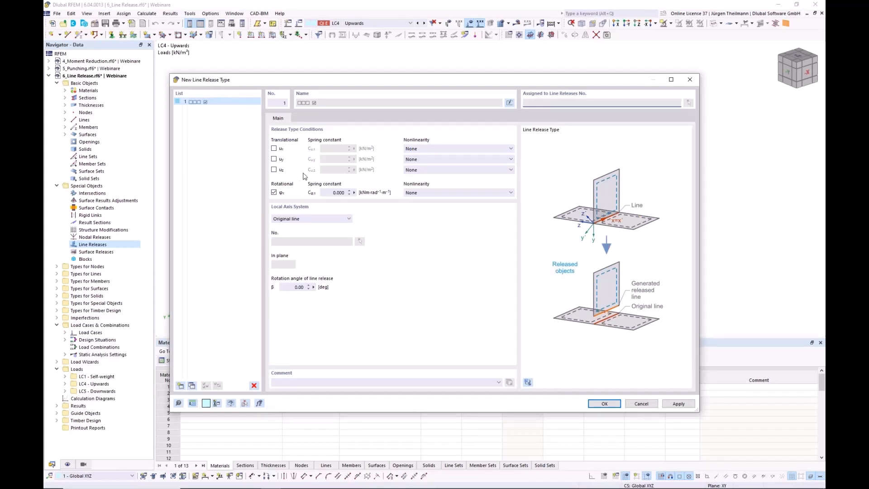
left_click(273, 170)
left_click(424, 172)
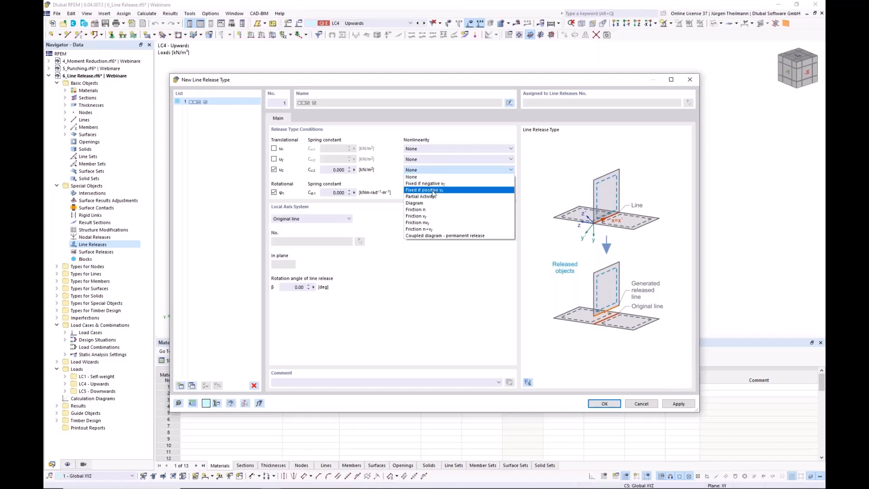
left_click(433, 190)
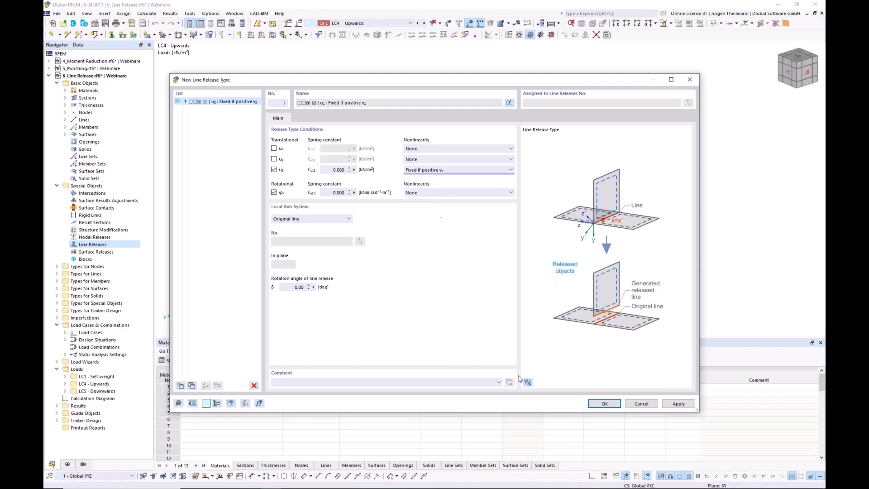
left_click(598, 408)
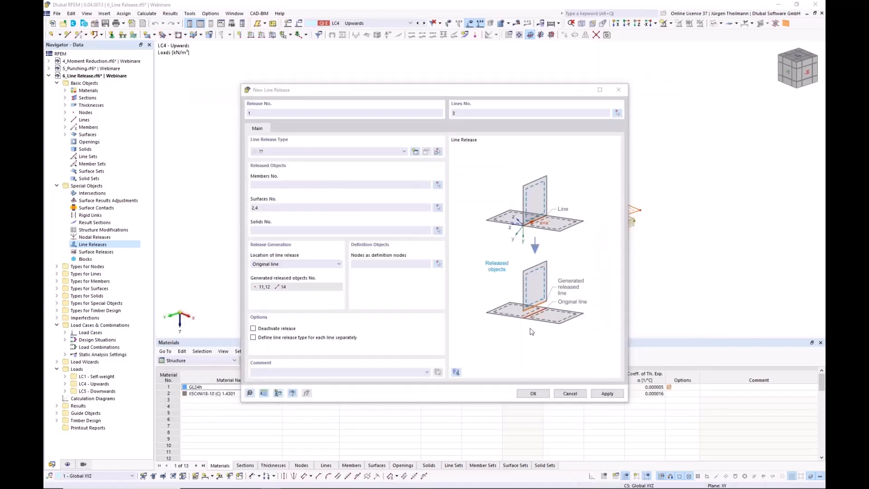
- Confirm the line release on line 3, adding definition nodes 5 and 6 to correct its topology and accepting deletion of the results
left_click(536, 395)
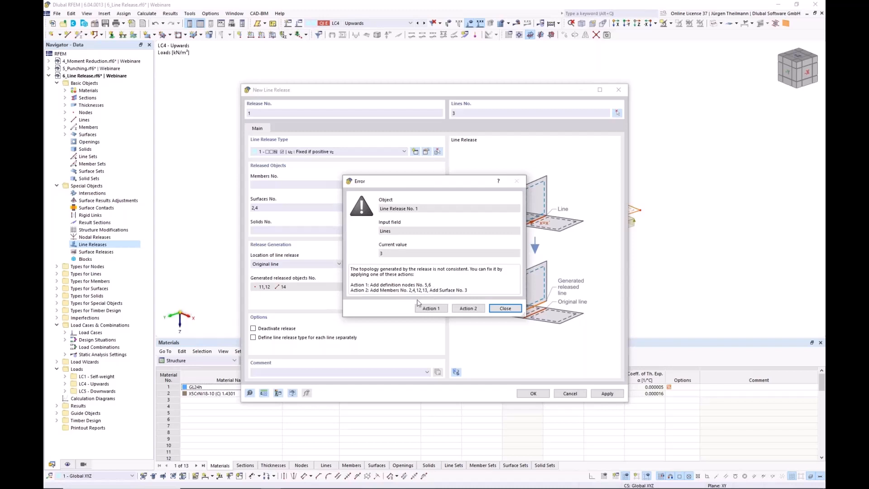
left_click(427, 310)
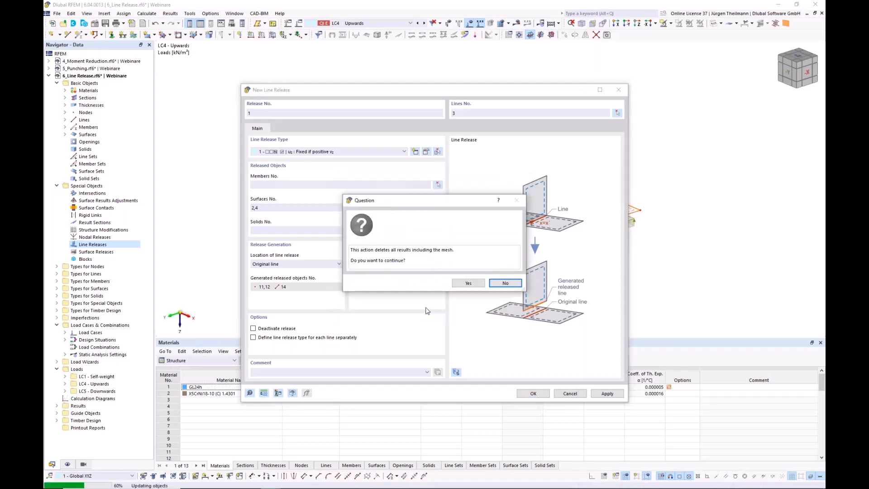
left_click(467, 284)
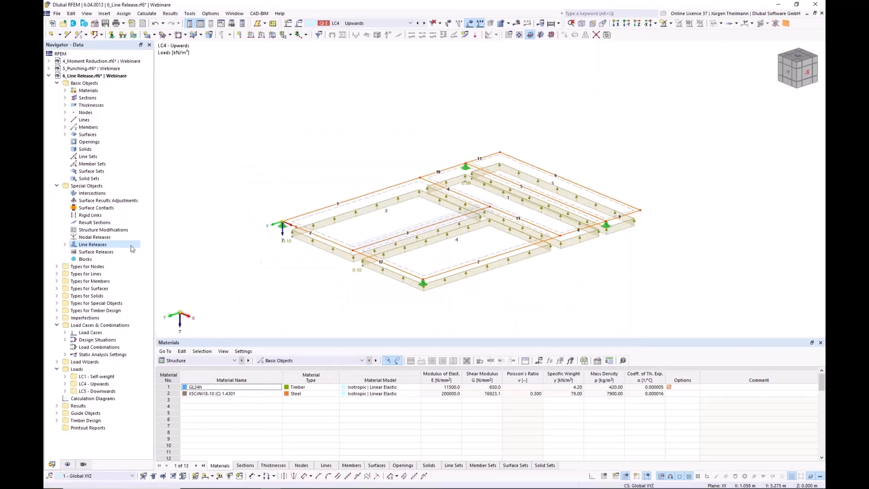
- Create a second line release and assign it to line 4
right_click(102, 245)
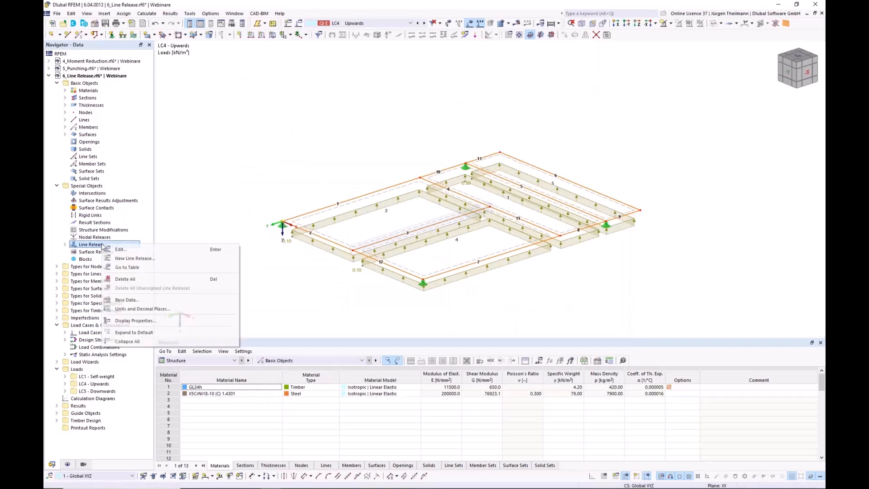
left_click(132, 259)
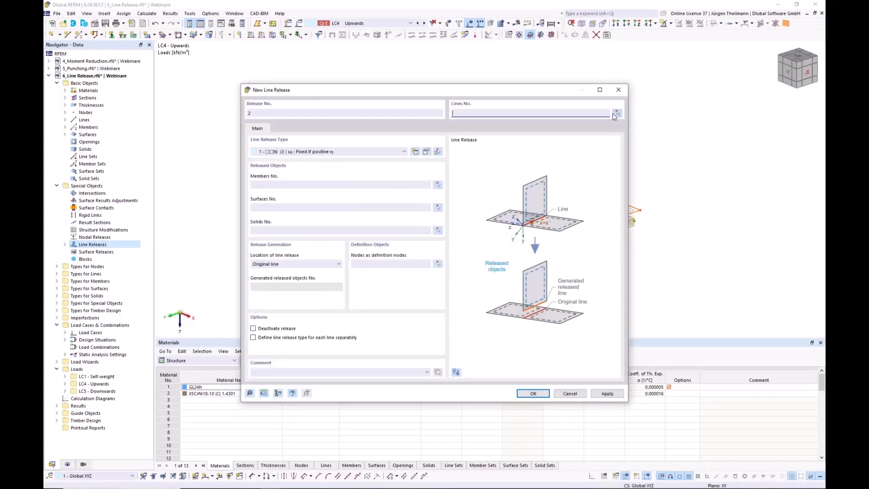
left_click(616, 113)
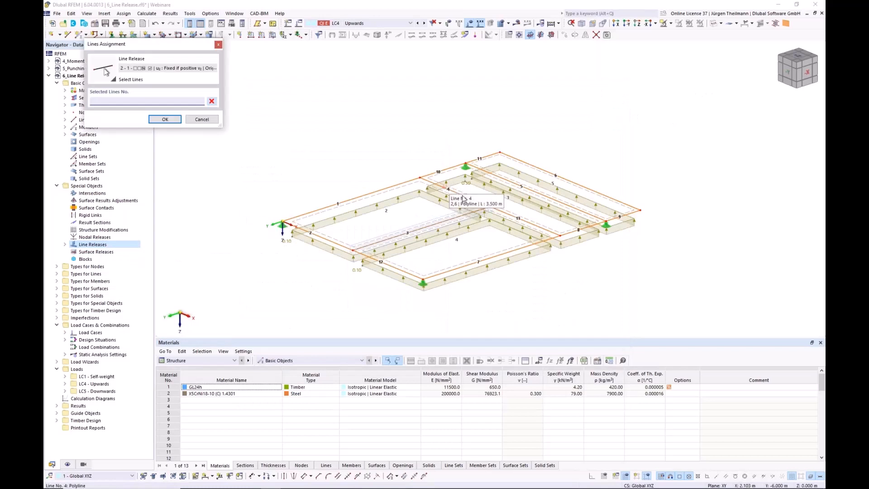
left_click(463, 198)
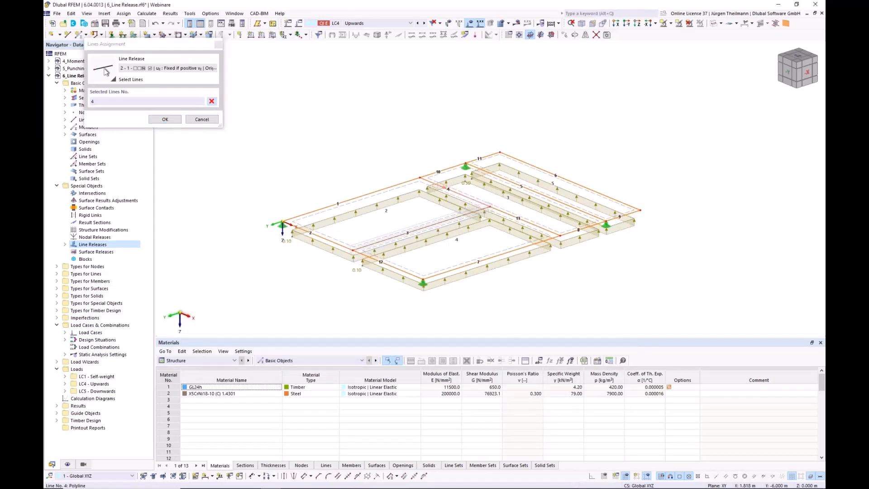
left_click(164, 120)
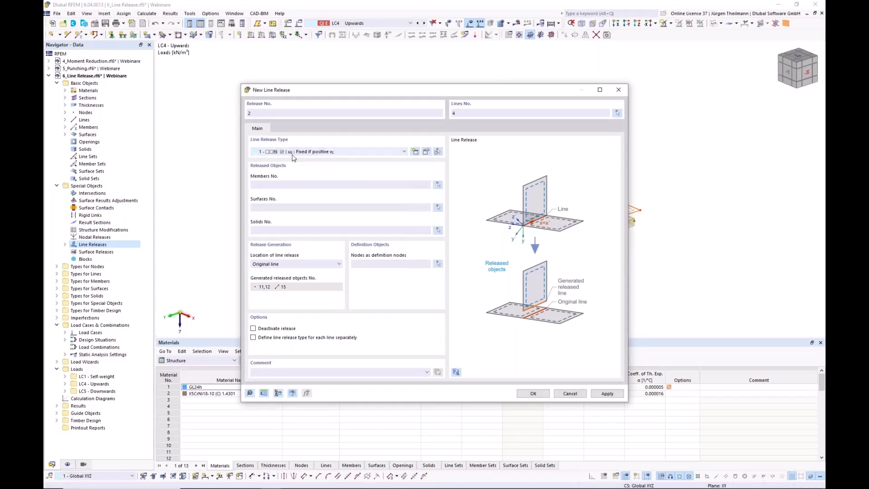
- Assign surfaces 2 and 3 as released objects of the line 4 release and confirm it with definition nodes 2 and 6 added
left_click(438, 208)
left_click(410, 191)
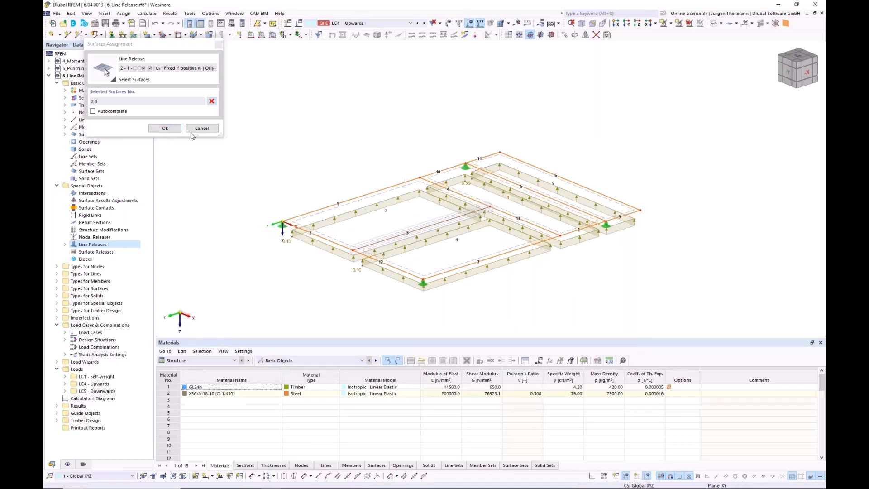
left_click(154, 129)
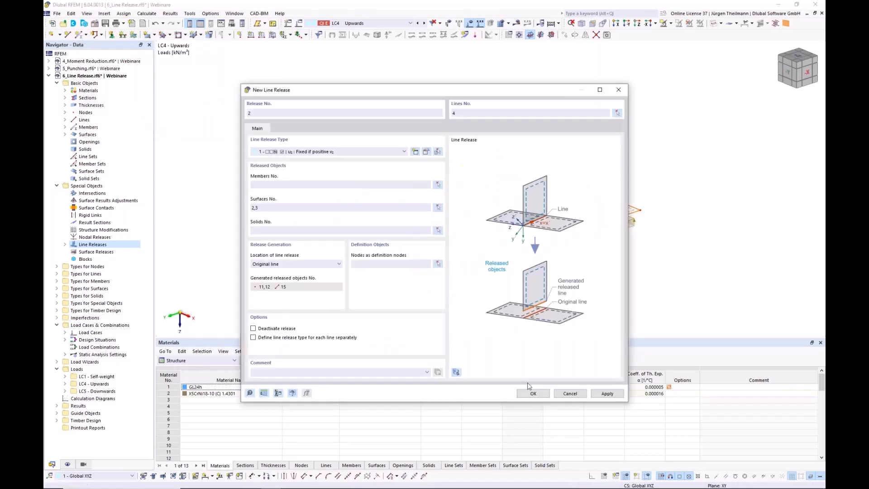
left_click(533, 392)
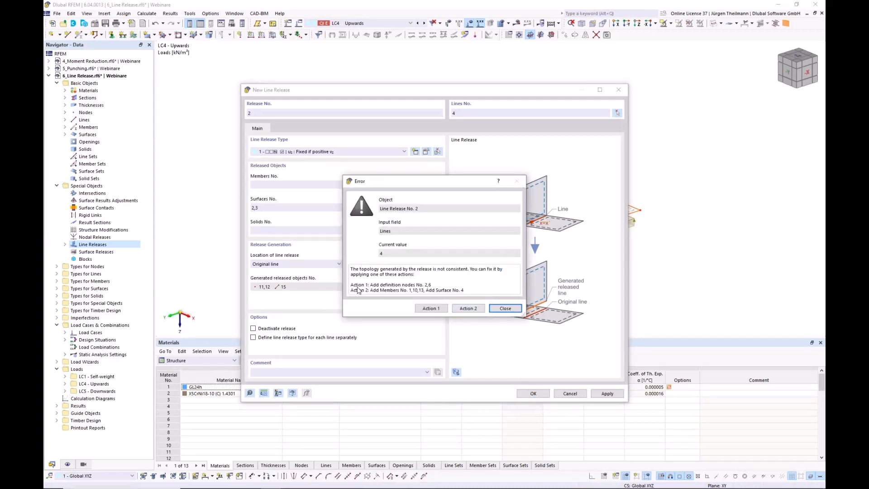
left_click(423, 307)
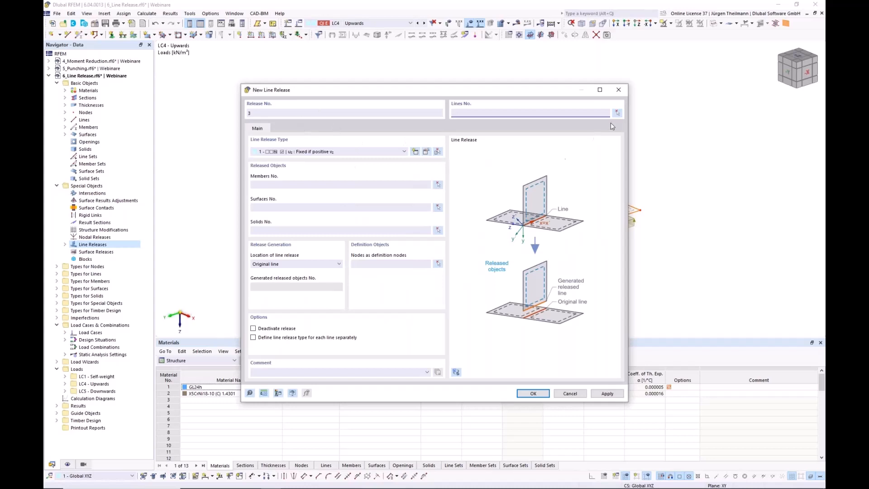
- Create a third line release on line 13 with surfaces 3 and 4 as released objects, adding definition nodes 6 and 8
left_click(618, 113)
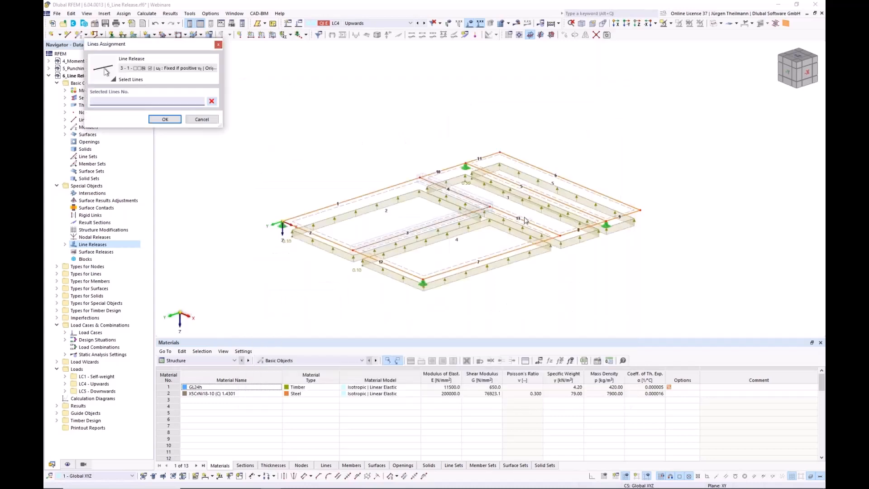
left_click(165, 119)
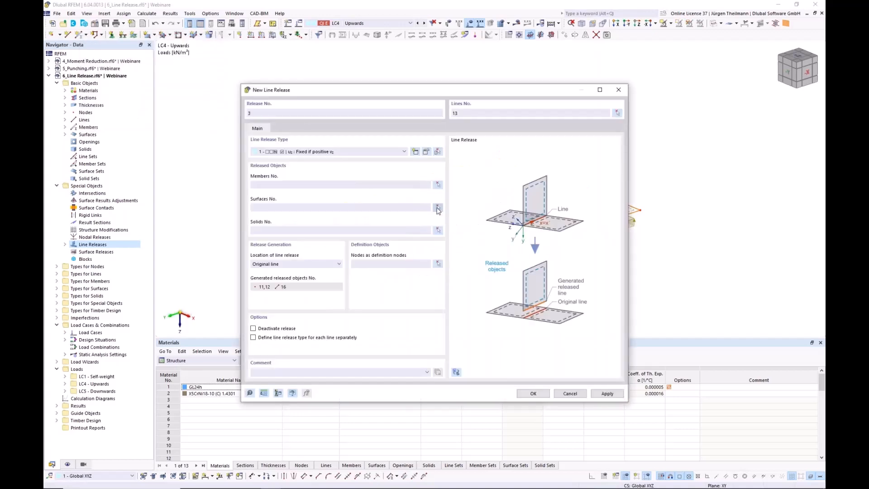
left_click(437, 207)
left_click(498, 207)
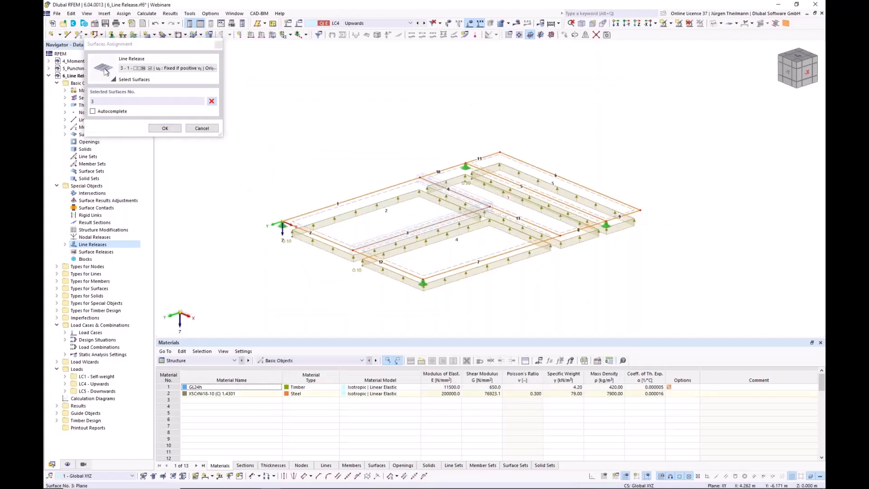
left_click(502, 215)
left_click(162, 129)
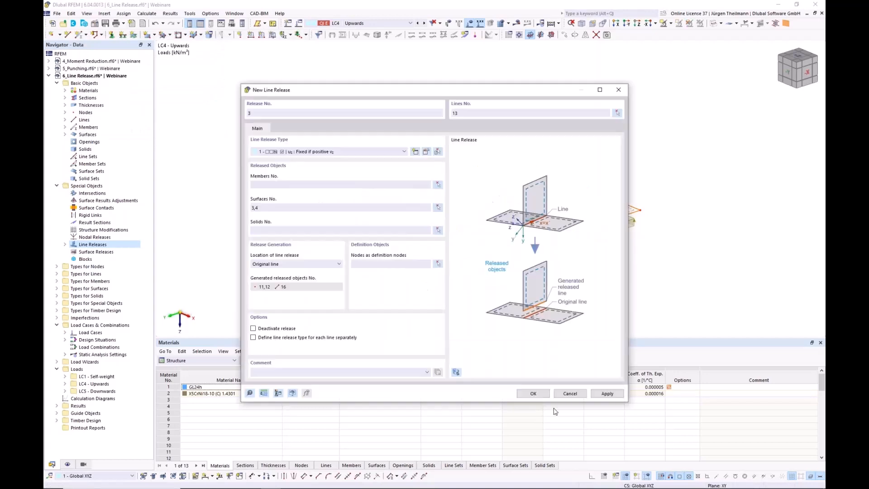
left_click(535, 394)
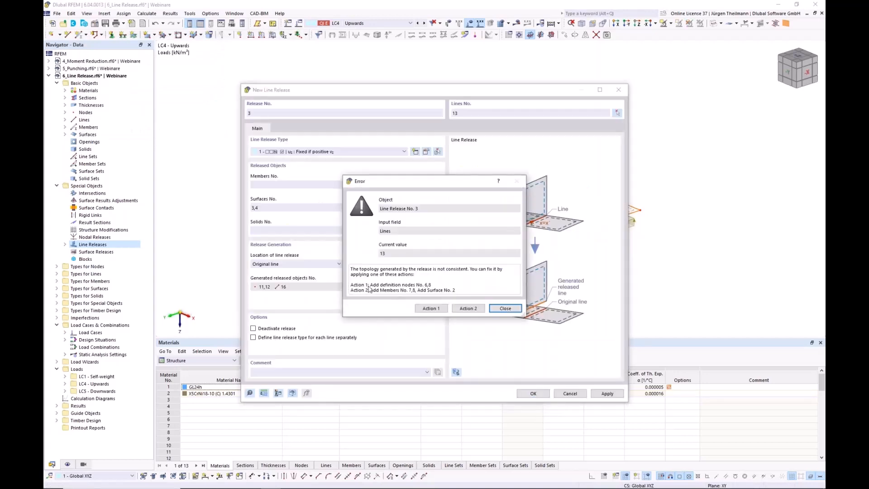
left_click(423, 311)
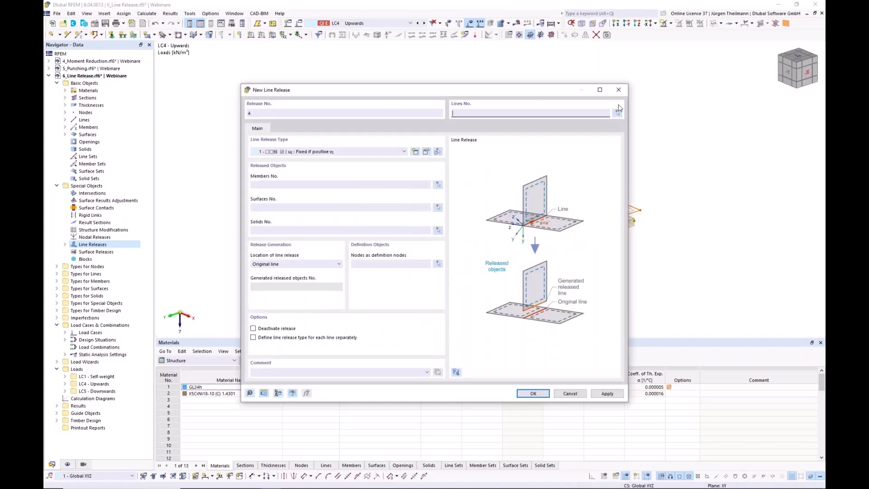
- Assign the fourth line release to line 5
left_click(617, 112)
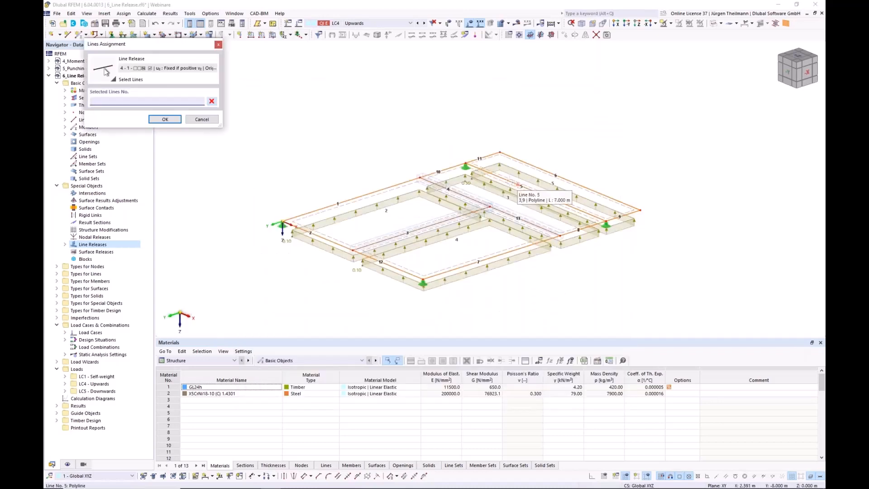
type("5")
left_click(165, 119)
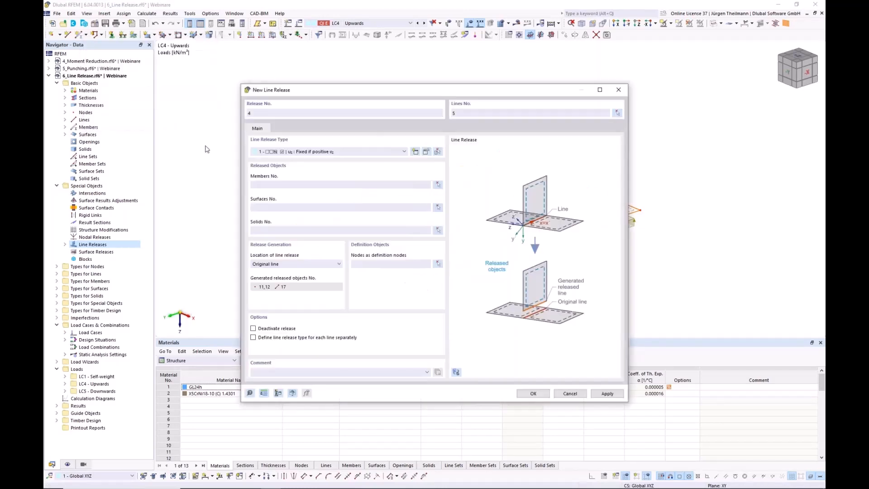
- Assign surfaces 3 and 5 as released objects of the line 5 release and confirm it with definition nodes 3 and 9 added
left_click(438, 207)
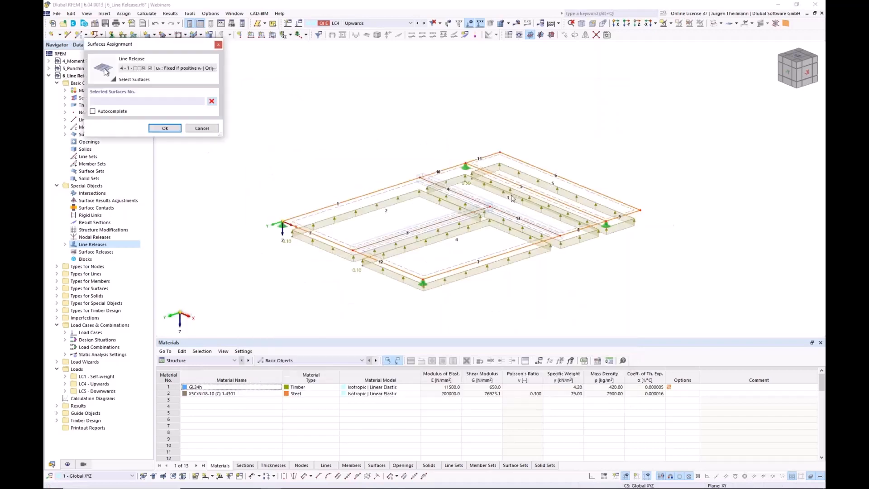
left_click(552, 185)
left_click(509, 194)
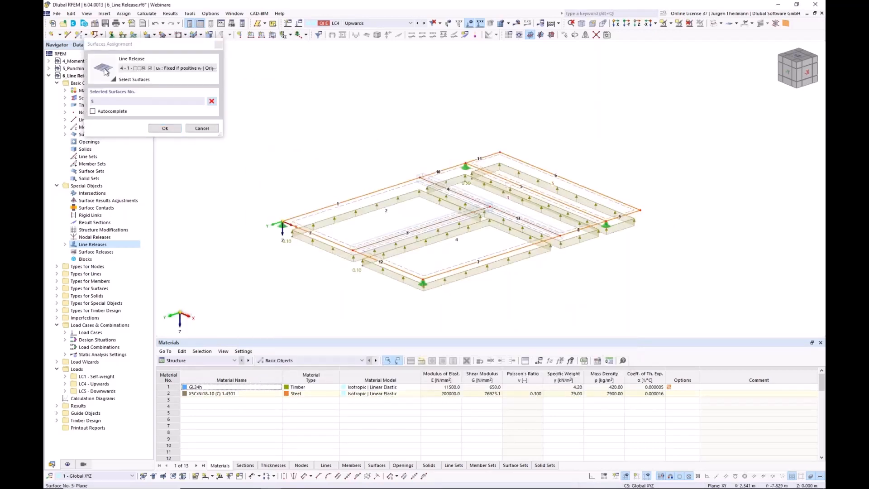
left_click(165, 128)
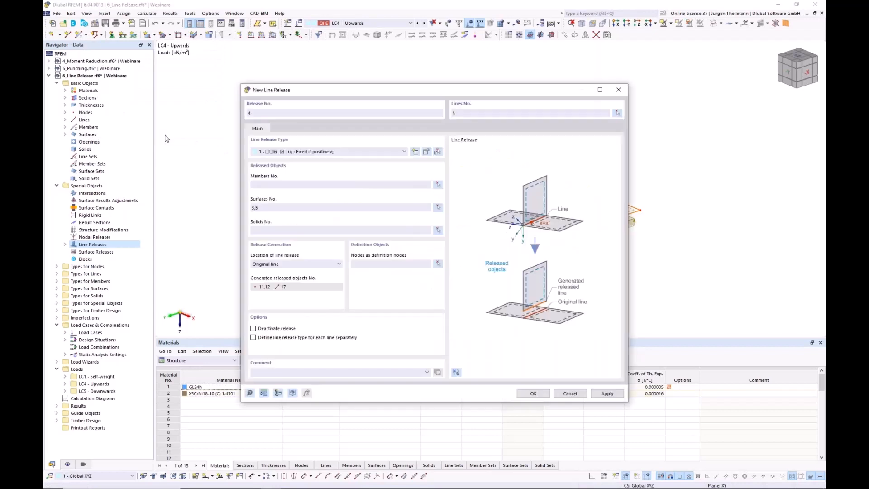
left_click(532, 393)
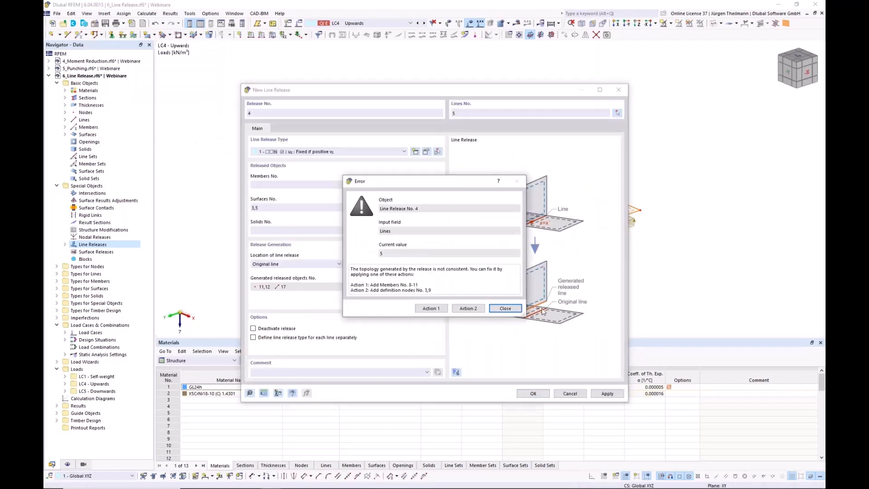
left_click(471, 308)
key("Return")
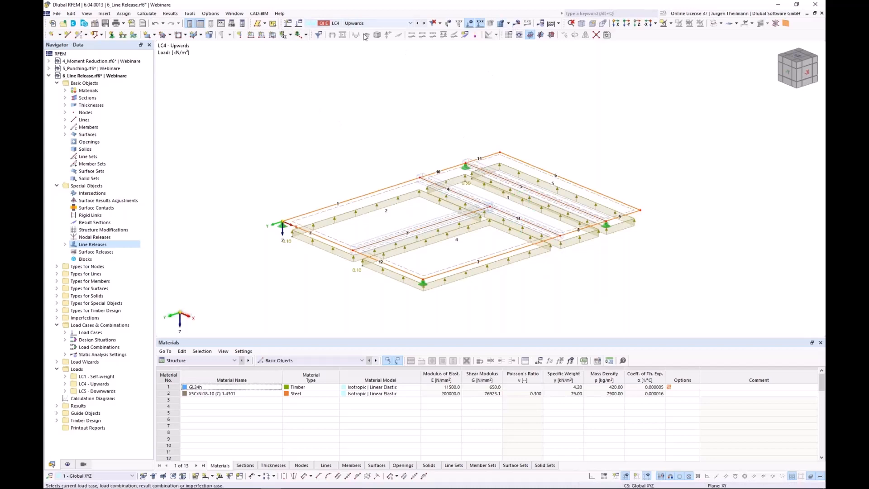
- Calculate LC4 Upwards with the line releases and examine the global deformations around the middle of the surfaces
left_click(516, 23)
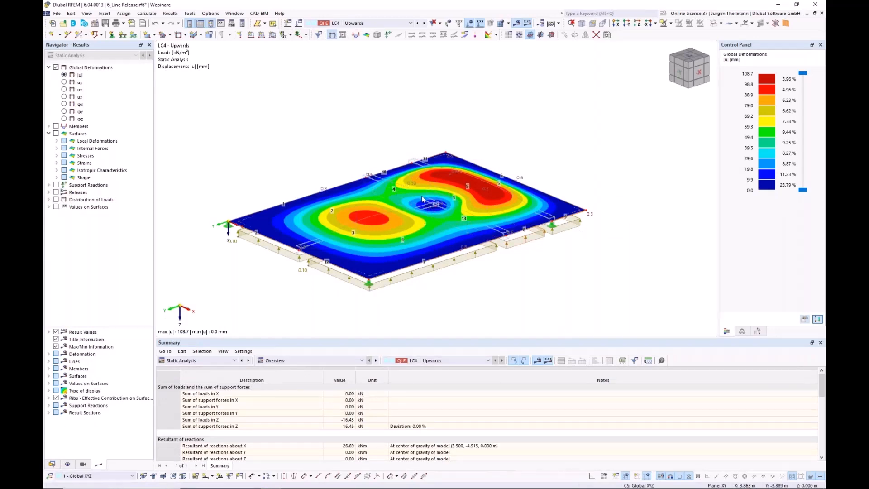
scroll(430, 211, "up", 5)
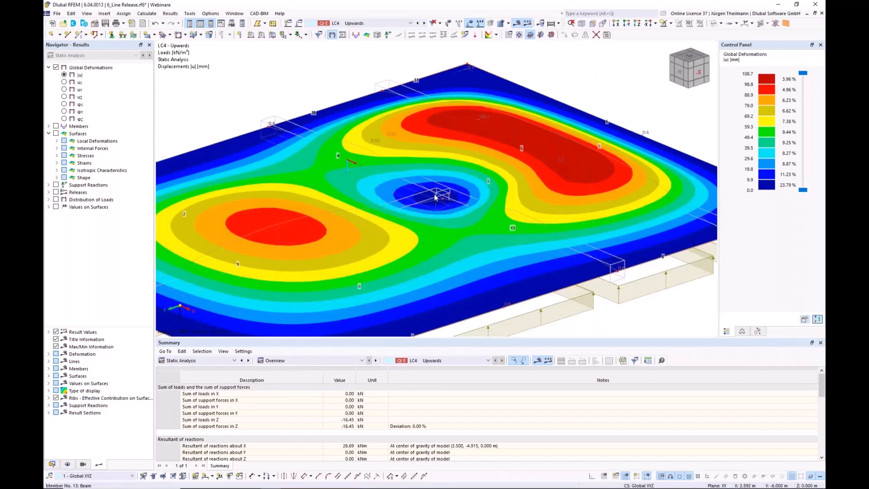
scroll(394, 201, "down", 3)
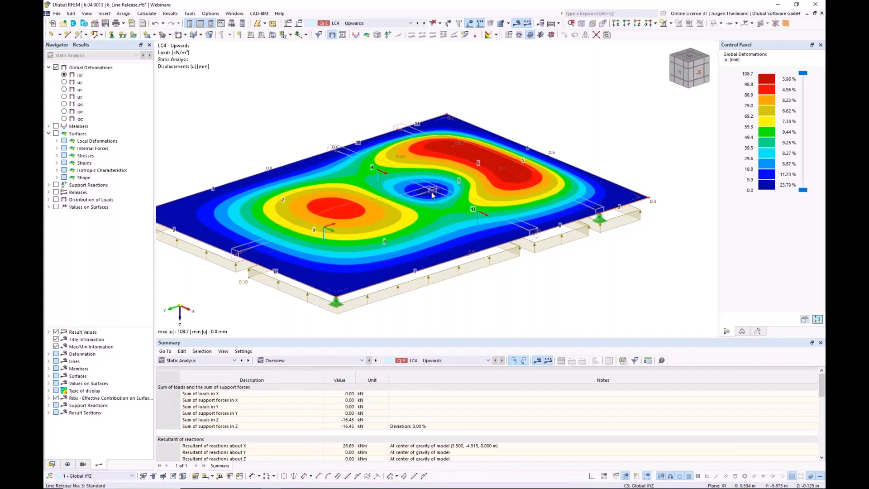
middle_click_drag(433, 193, 453, 181)
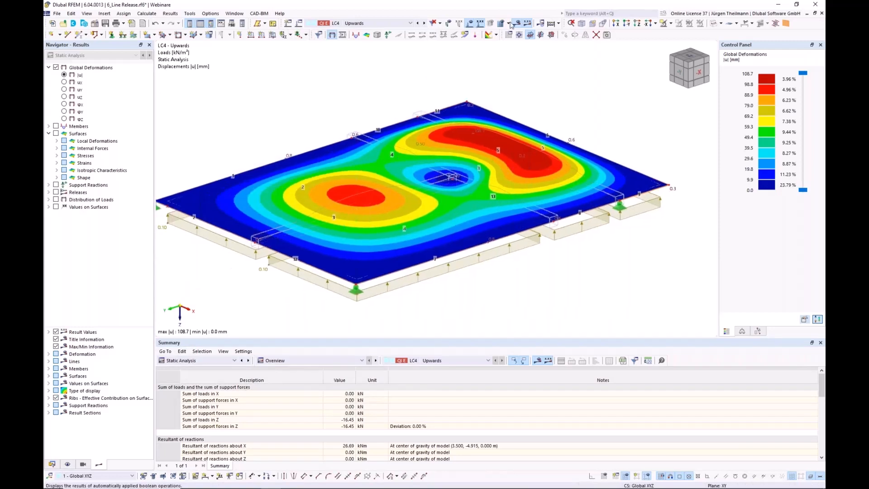
- Hide the calculation results and turn off the display of members to expose the line releases
left_click(505, 37)
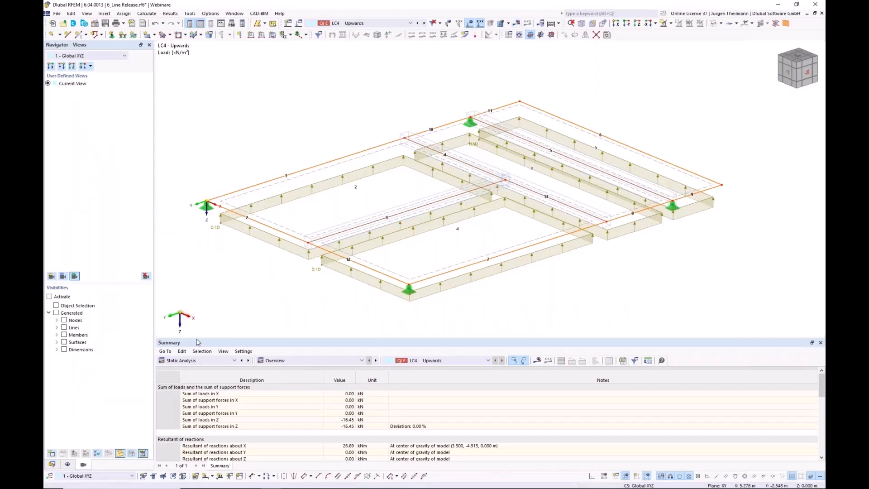
left_click(67, 465)
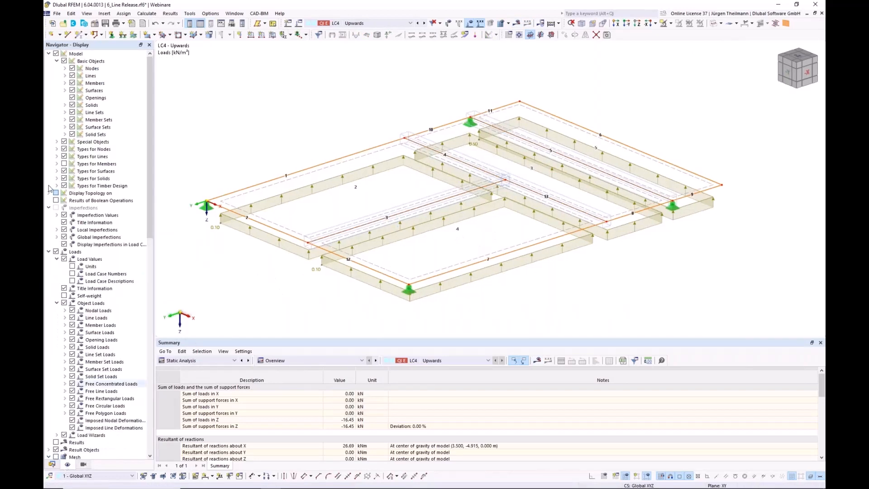
left_click(72, 83)
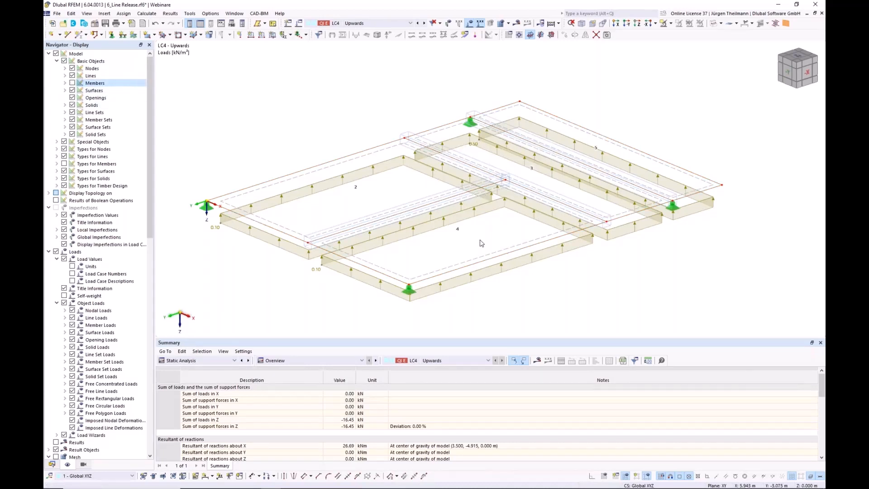
scroll(481, 243, "up", 2)
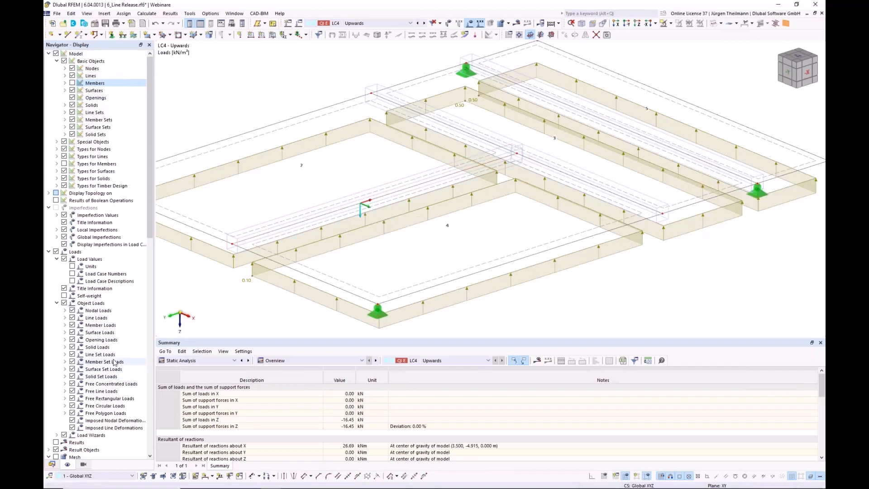
- Look through the display settings for the model, numbering and rendering, down to the Preselection option
scroll(107, 357, "down", 6)
scroll(108, 357, "down", 16)
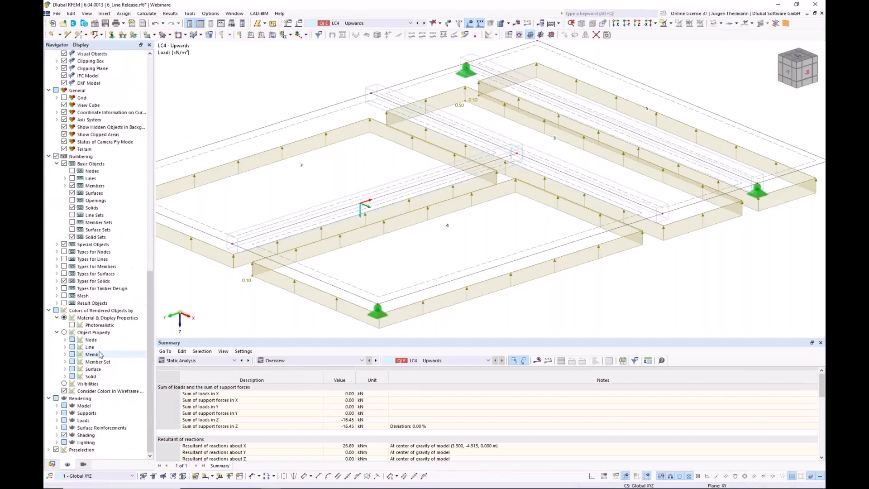
left_click(55, 449)
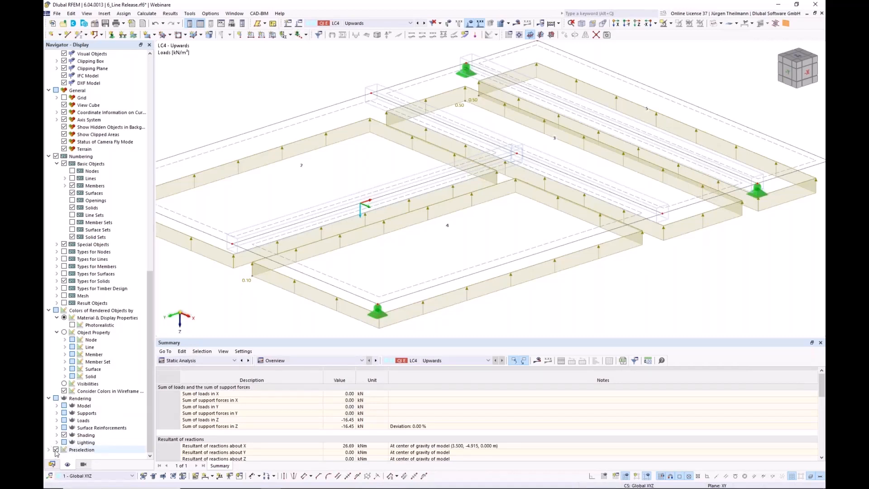
scroll(77, 393, "up", 2)
scroll(77, 392, "down", 18)
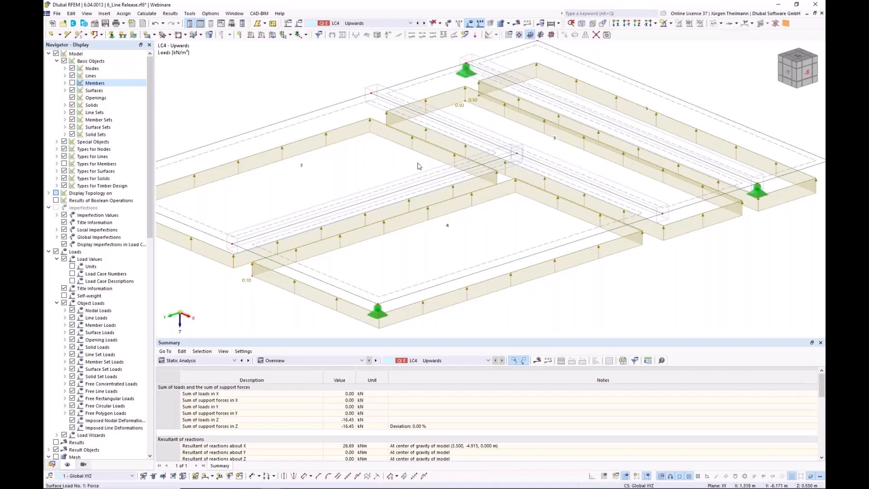
- Remove definition node 6 from the line 3 release and accept the proposed topology fix that adds a surface, deleting the existing results
double_click(419, 177)
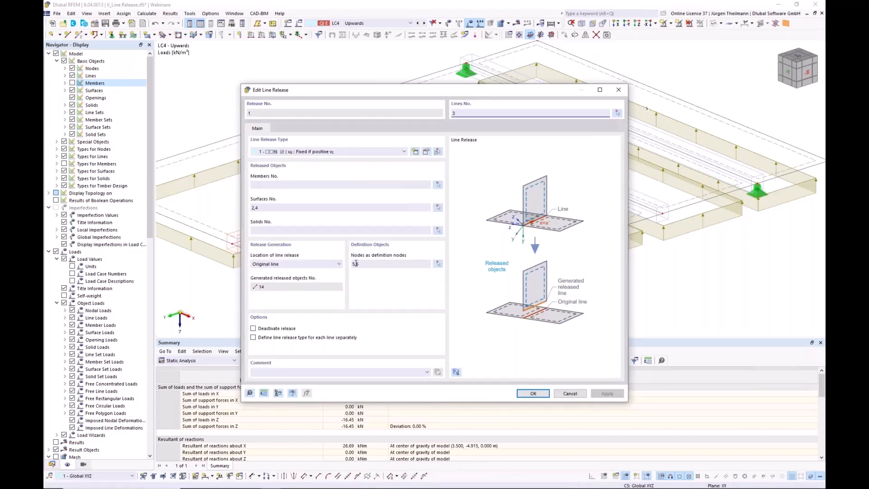
left_click_drag(356, 263, 375, 275)
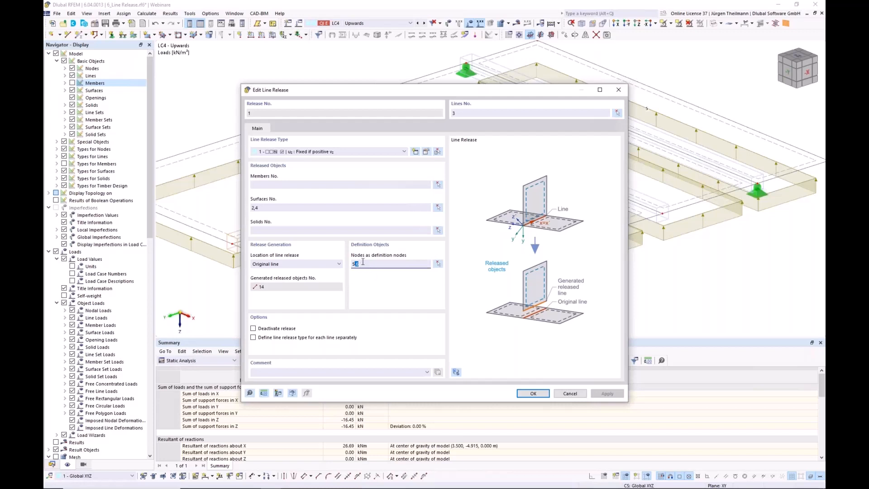
key("BackSpace")
left_click(533, 394)
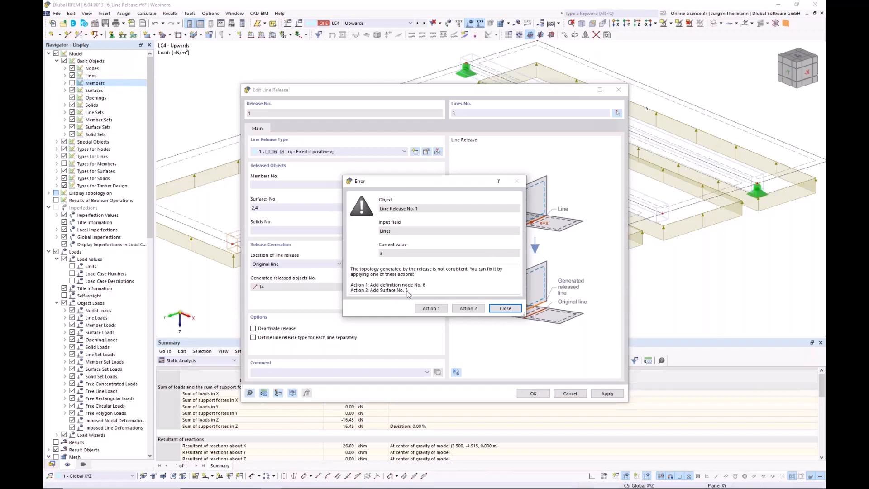
left_click(466, 309)
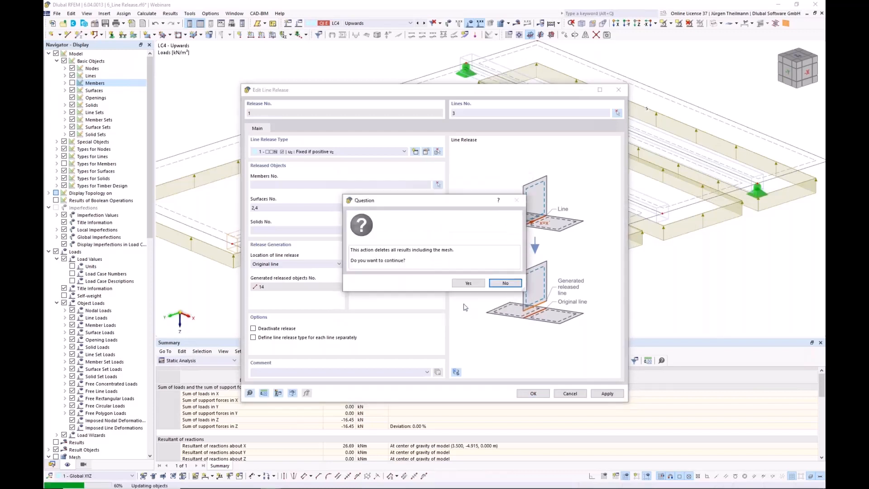
left_click(468, 283)
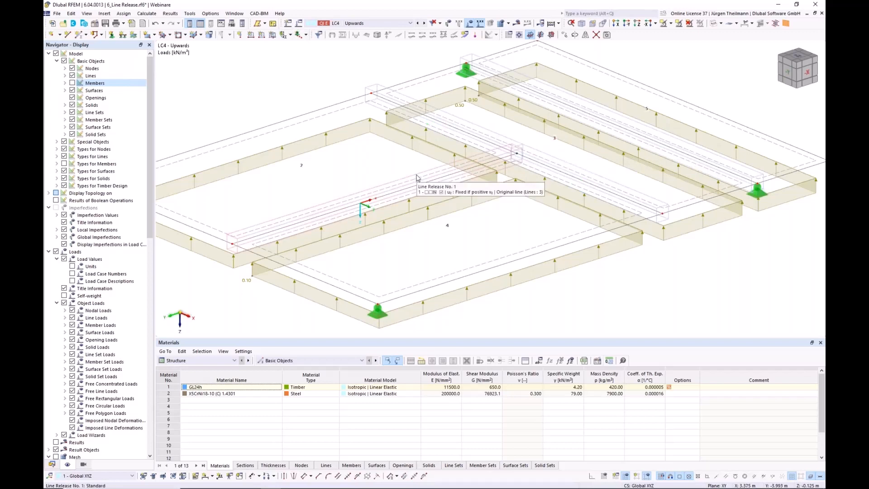
- Recalculate LC4 Upwards with the changed line release and display the global deformations of the surfaces
scroll(416, 178, "down", 4)
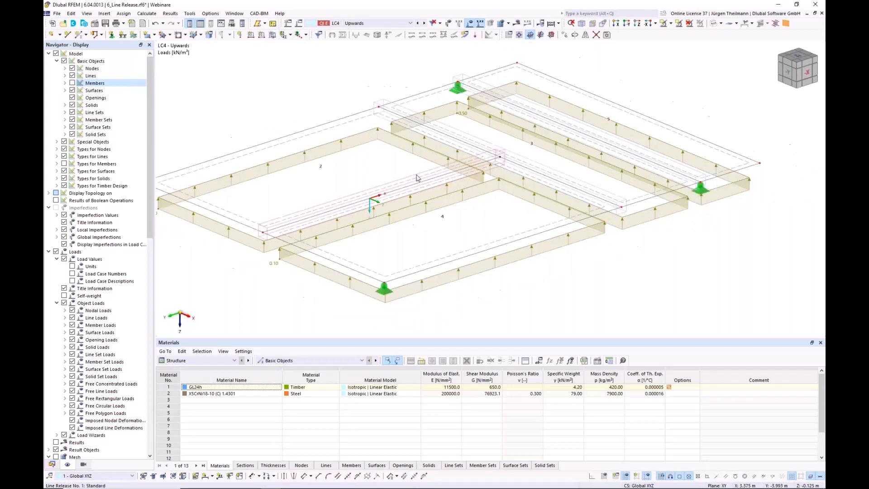
scroll(450, 217, "down", 2)
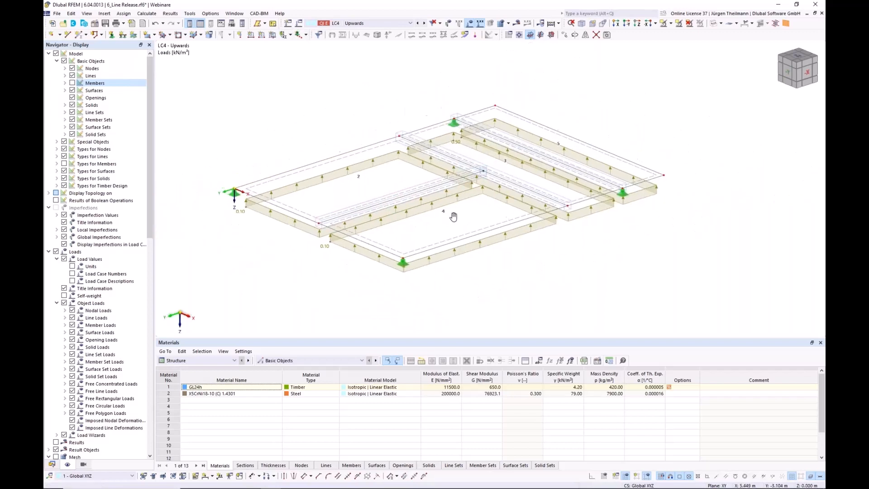
left_click(517, 23)
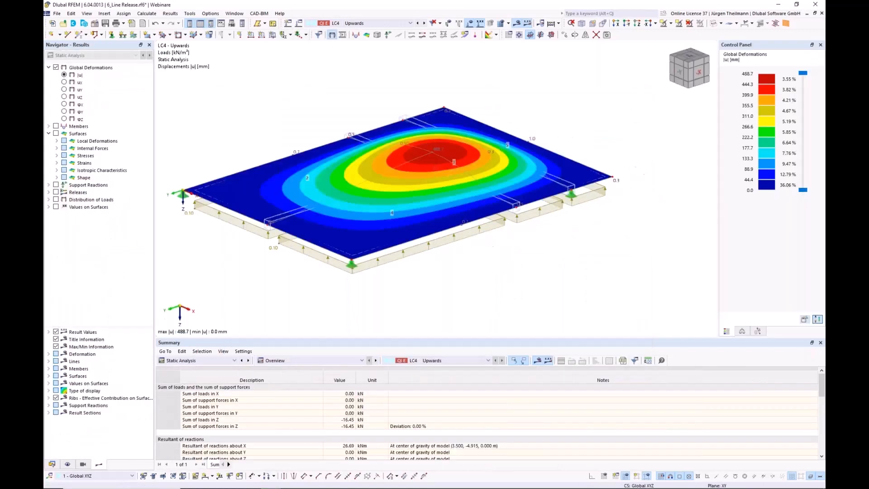
middle_click_drag(511, 276, 528, 297, "ctrl")
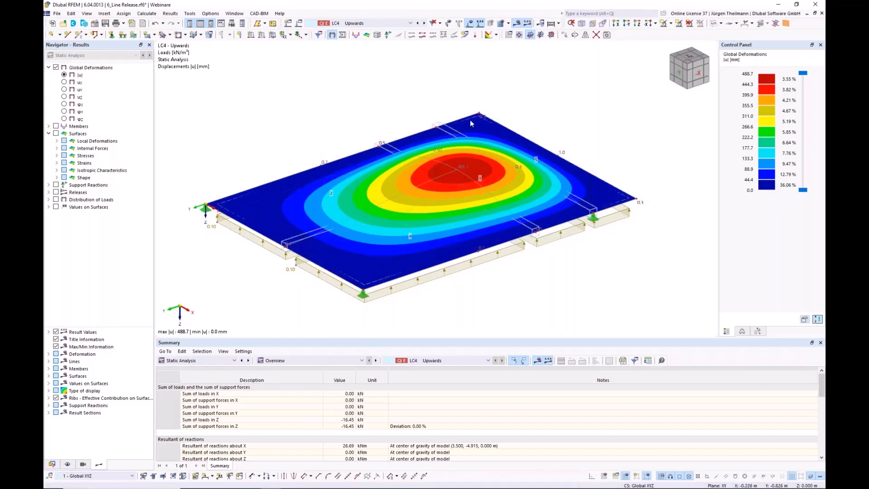
- Calculate LC5 Downwards and examine the global deformations of the surfaces
left_click(424, 23)
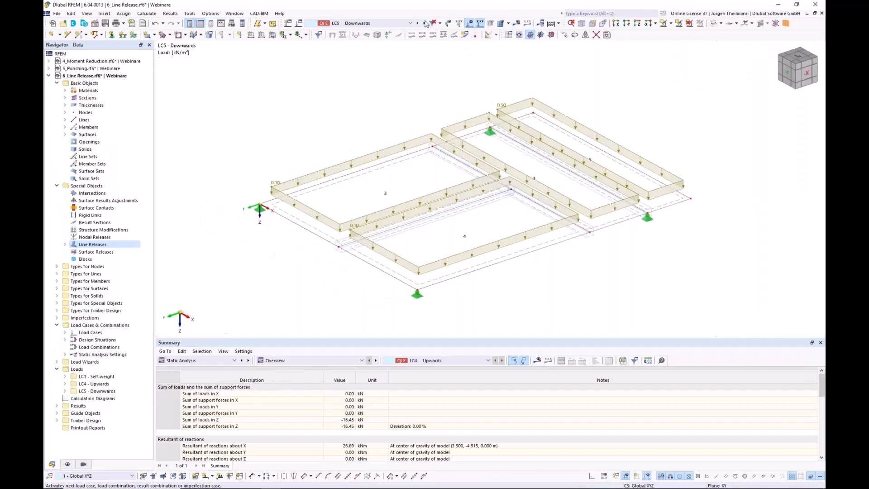
left_click(517, 23)
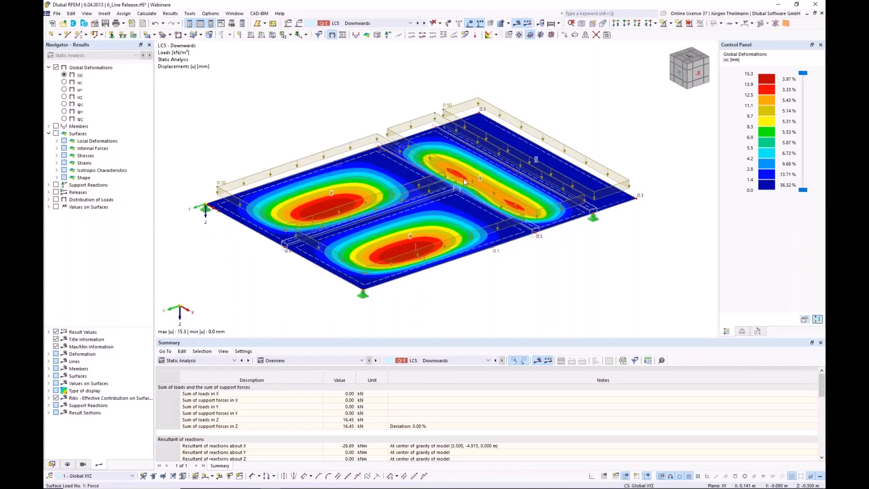
left_click(418, 23)
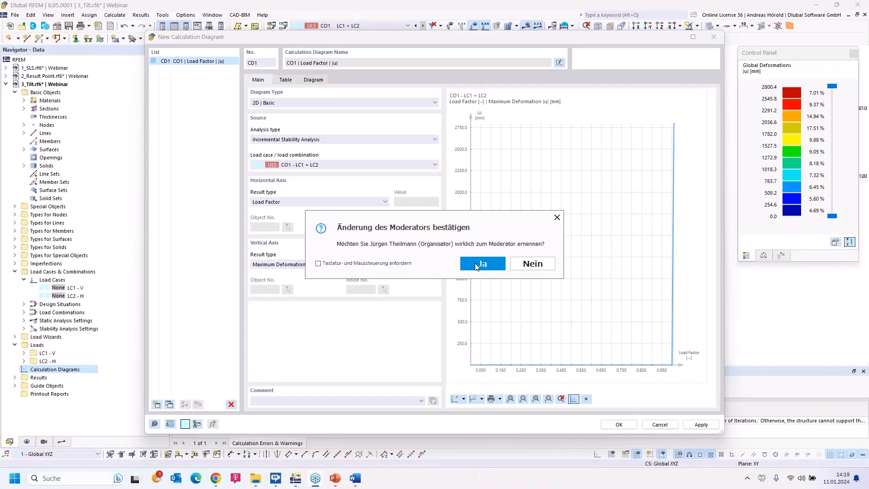
left_click(480, 263)
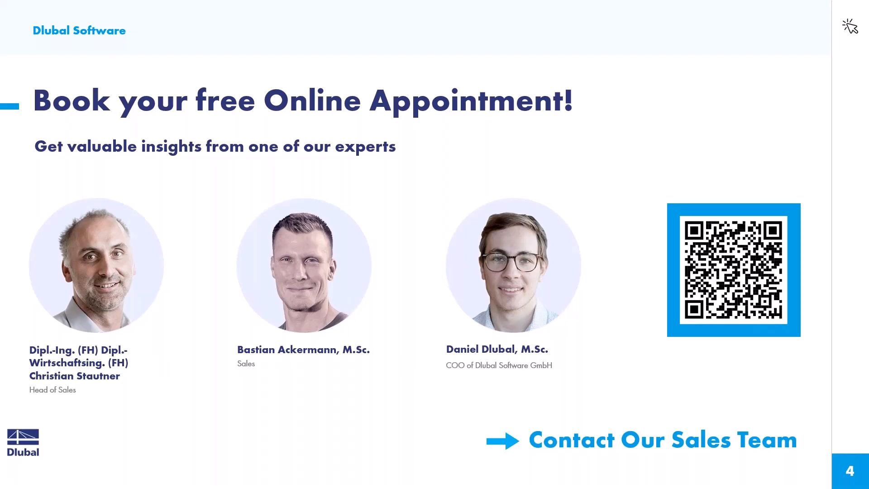
- Switch to the browser and open the Webinars page among the events on the Dlubal website
key("alt+Tab")
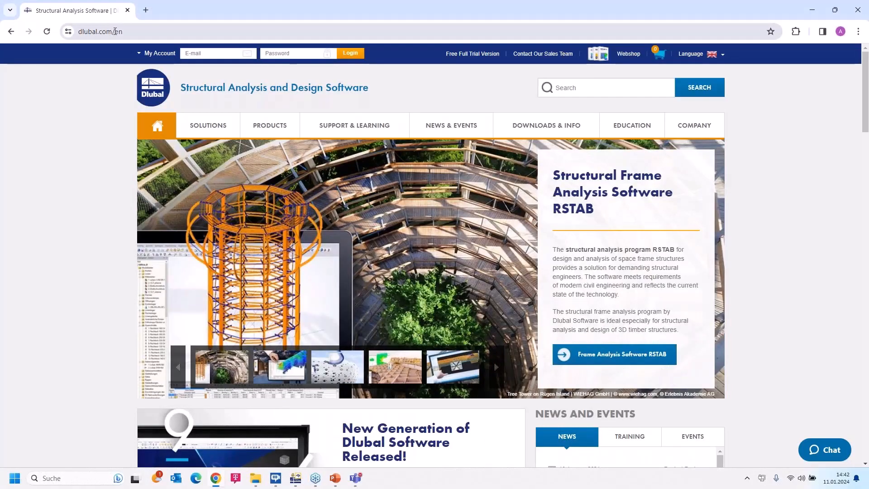
mouse_move(452, 126)
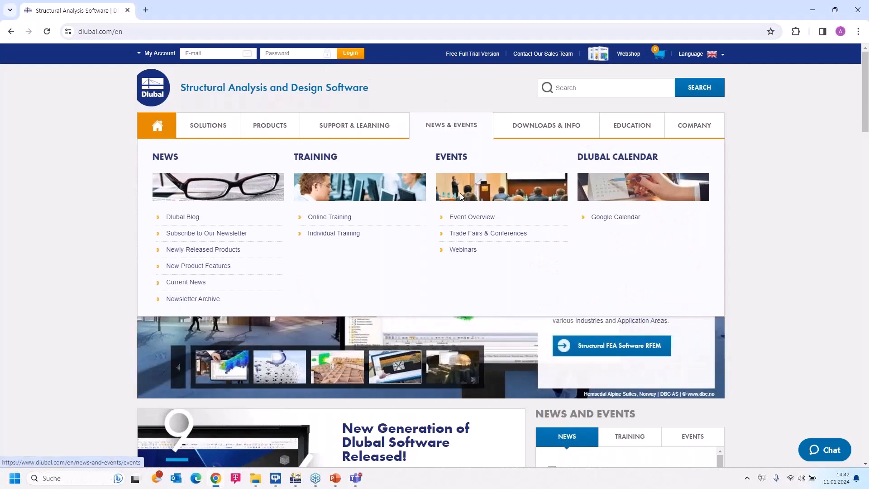
left_click(462, 250)
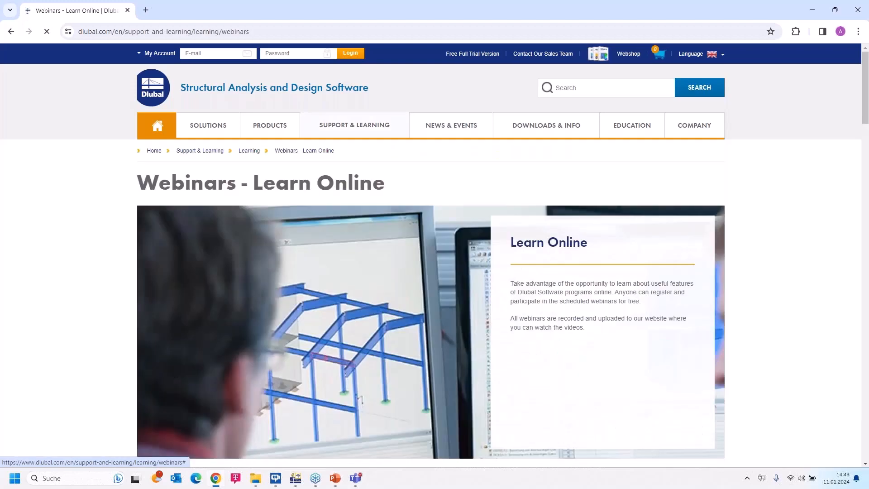
- Look through the list of upcoming English webinars down to the January 2024 frequently asked questions entry
scroll(451, 281, "down", 10)
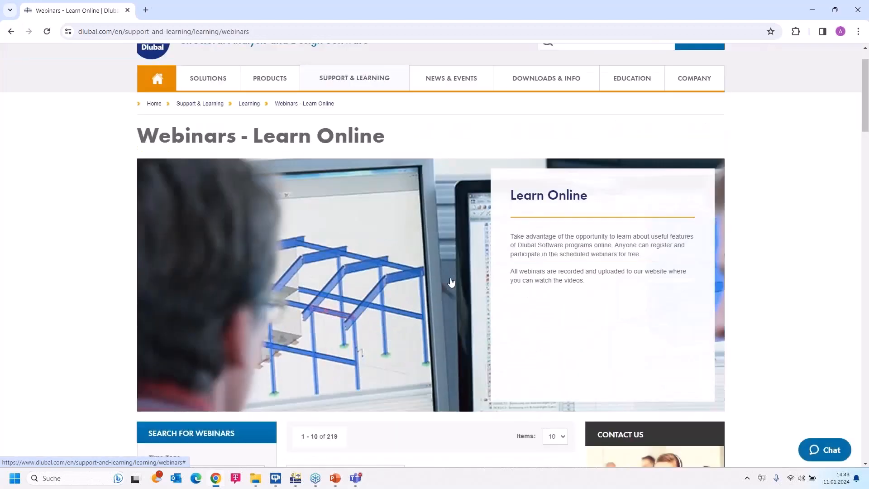
scroll(450, 280, "up", 1)
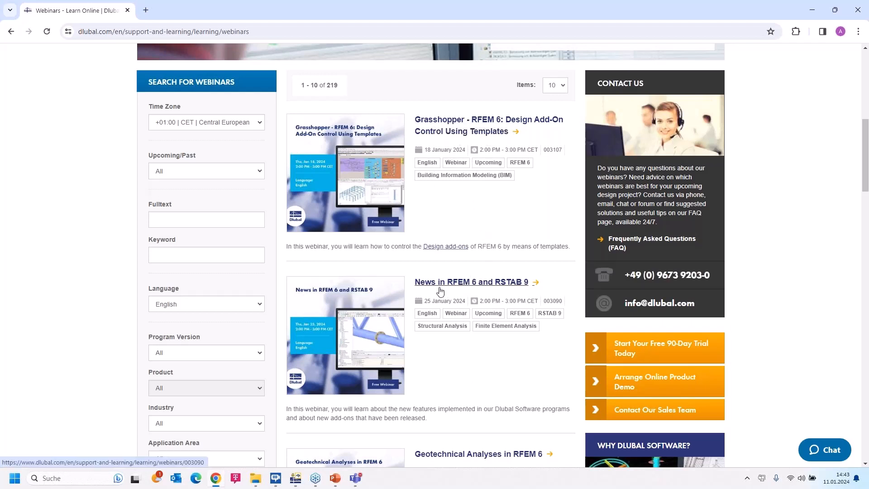
scroll(450, 300, "down", 2)
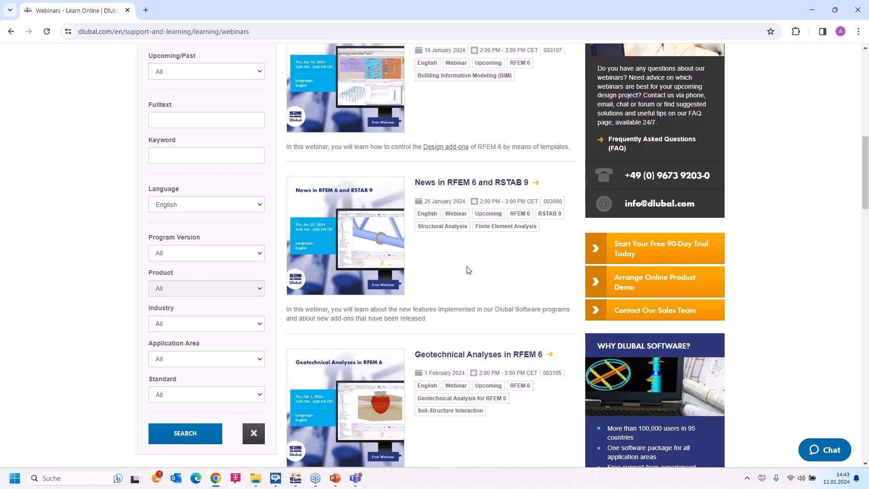
scroll(468, 270, "down", 2)
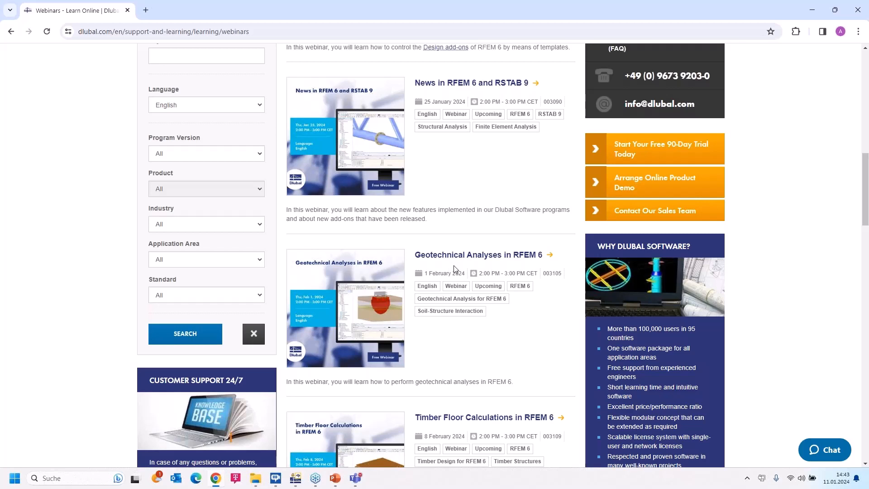
scroll(468, 260, "down", 4)
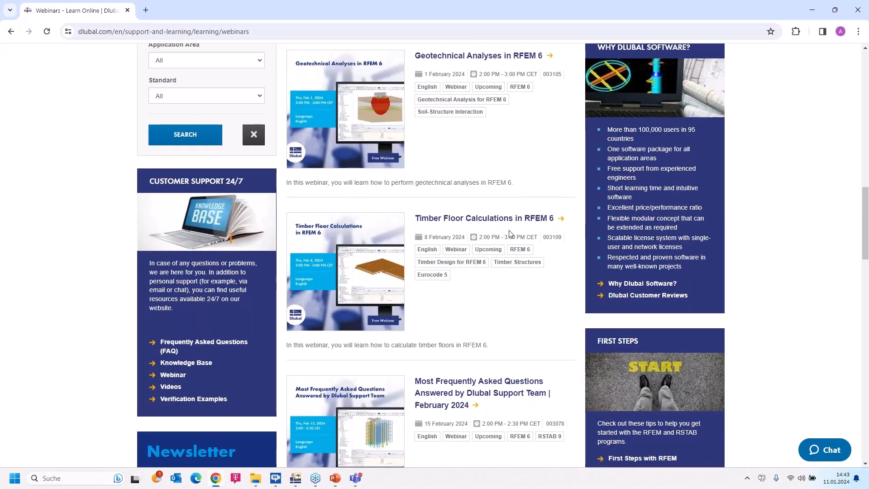
scroll(473, 235, "down", 3)
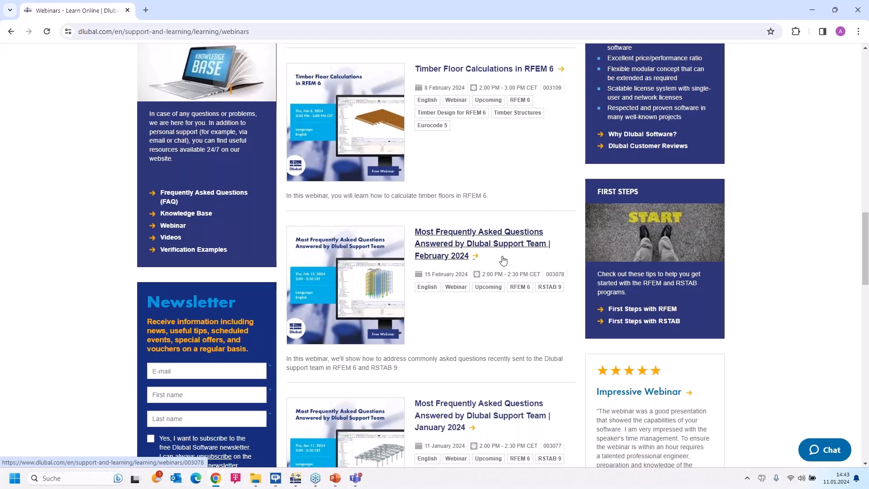
scroll(510, 261, "down", 2)
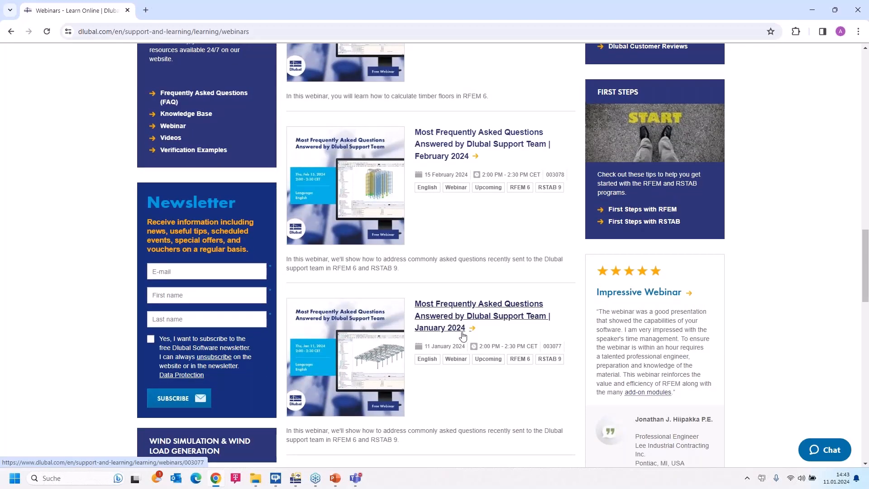
- Open the January 2024 "Most Frequently Asked Questions" webinar page and review its recording, presentation download, recommended events and models
left_click(441, 319)
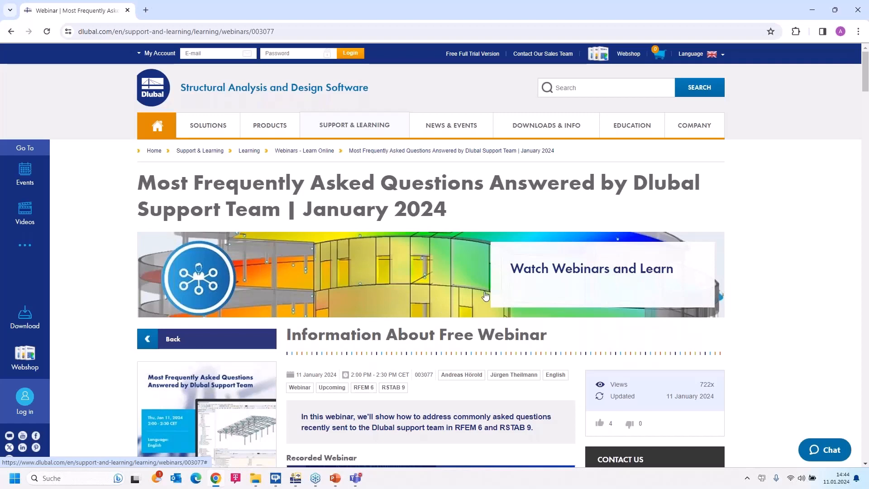
scroll(482, 284, "down", 2)
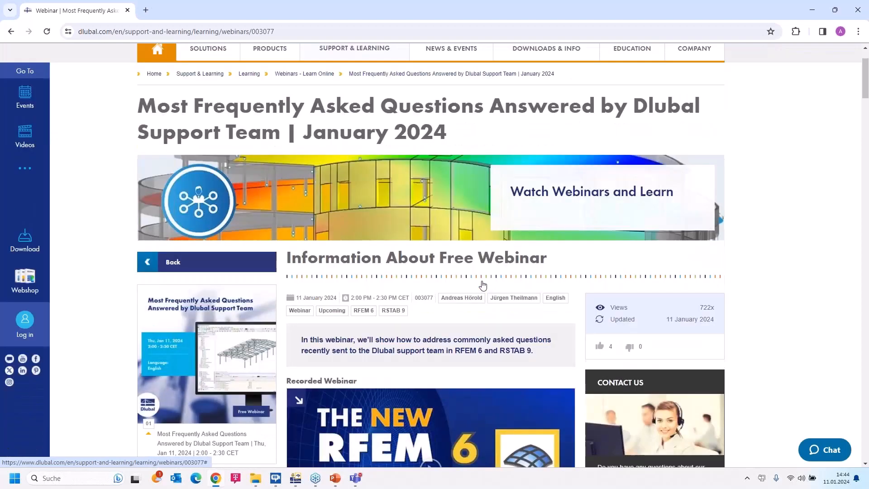
scroll(388, 312, "down", 4)
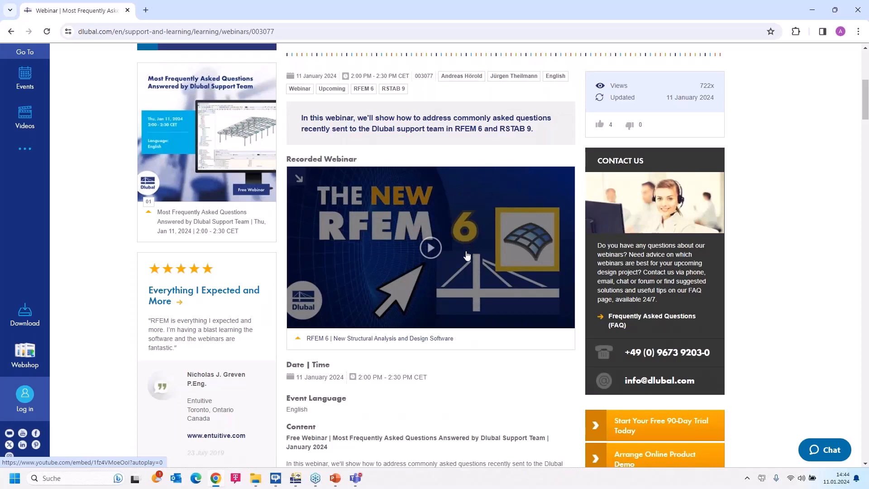
scroll(467, 255, "down", 7)
scroll(467, 255, "down", 5)
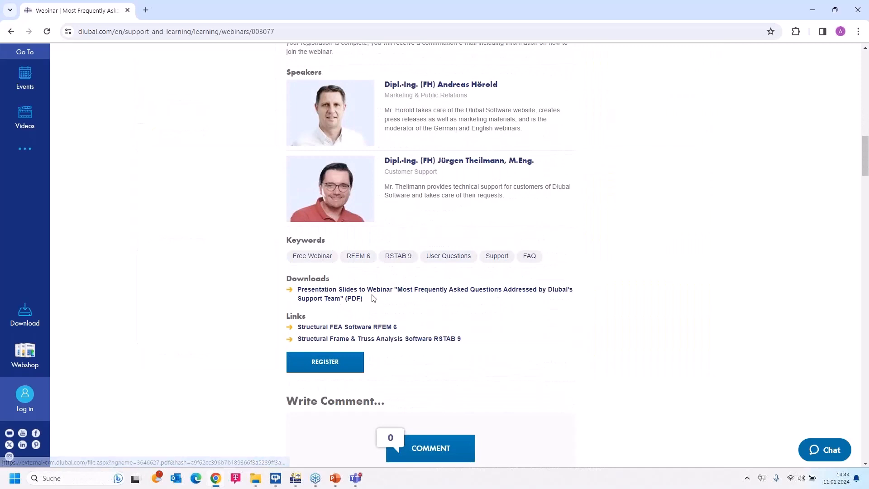
scroll(338, 301, "down", 10)
scroll(466, 143, "down", 16)
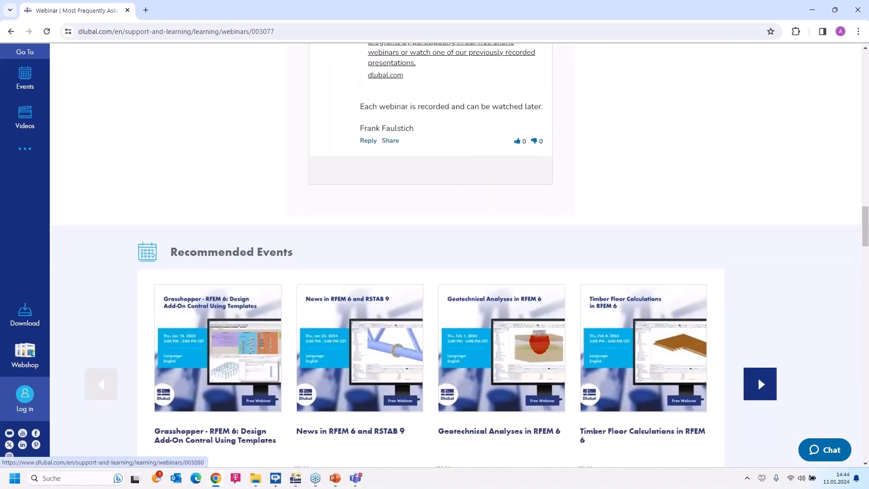
scroll(371, 295, "down", 3)
scroll(371, 295, "up", 2)
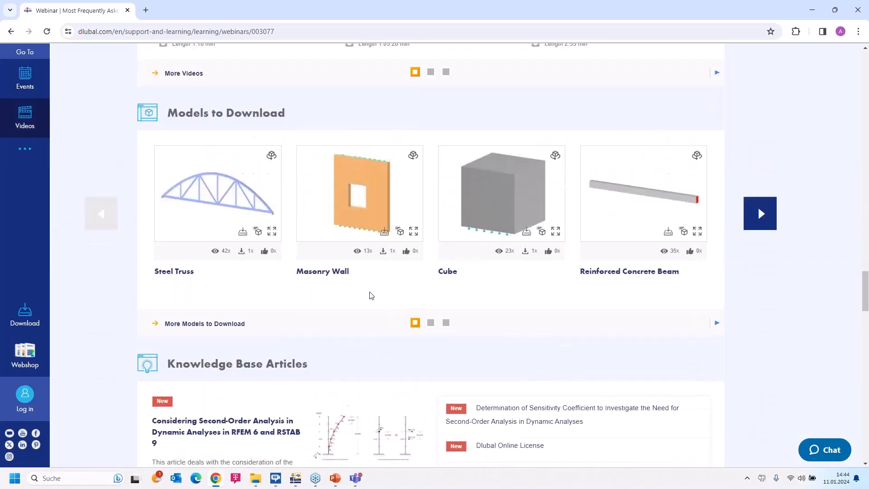